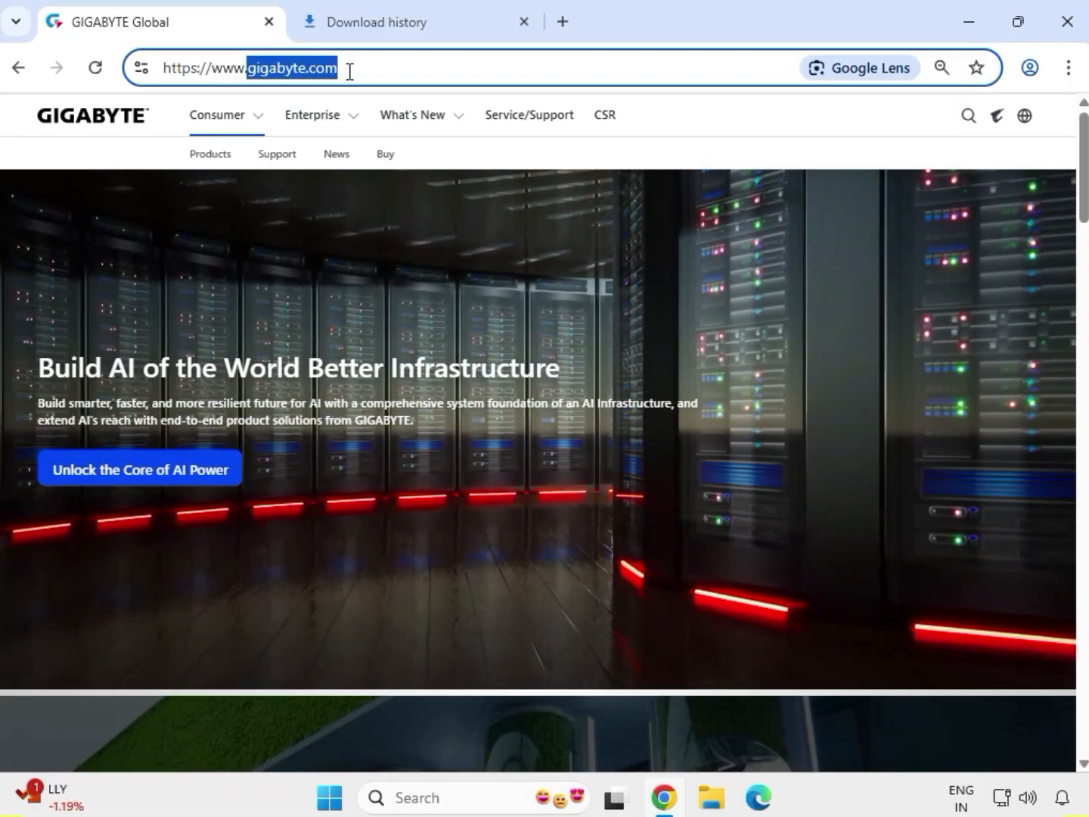
Search the GIGABYTE website for "H110M HD2".
left_click(933, 116)
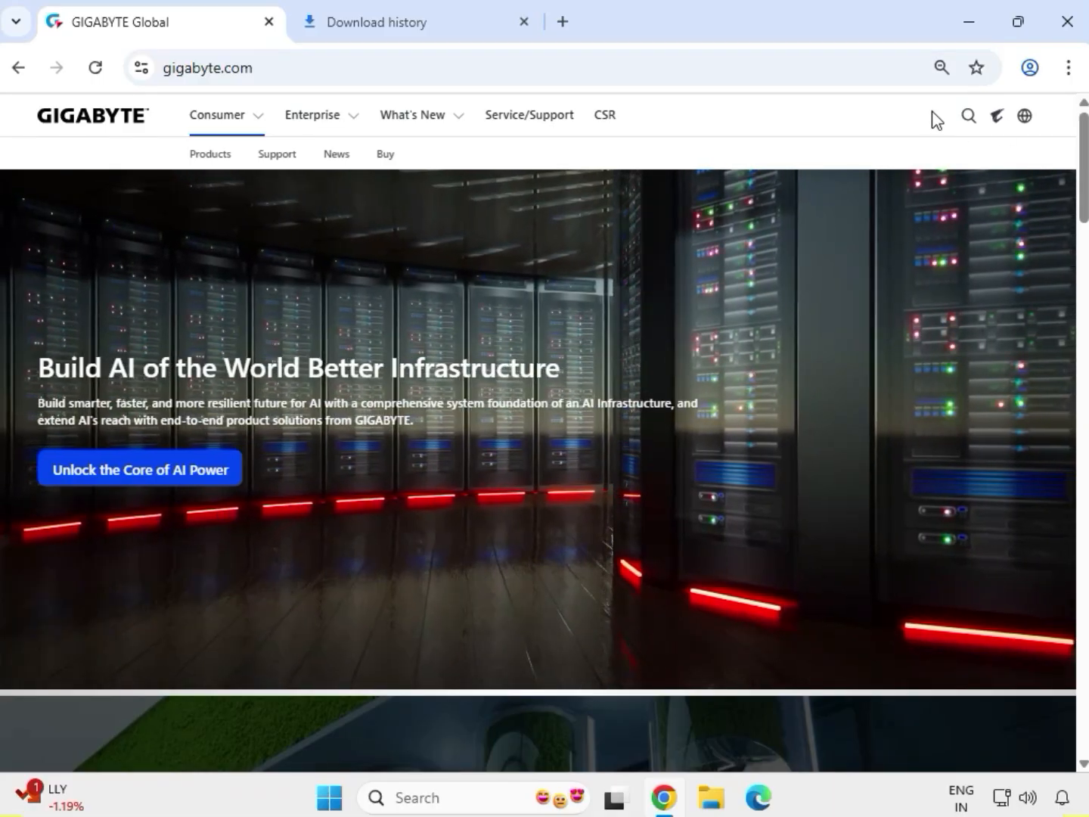
left_click(970, 117)
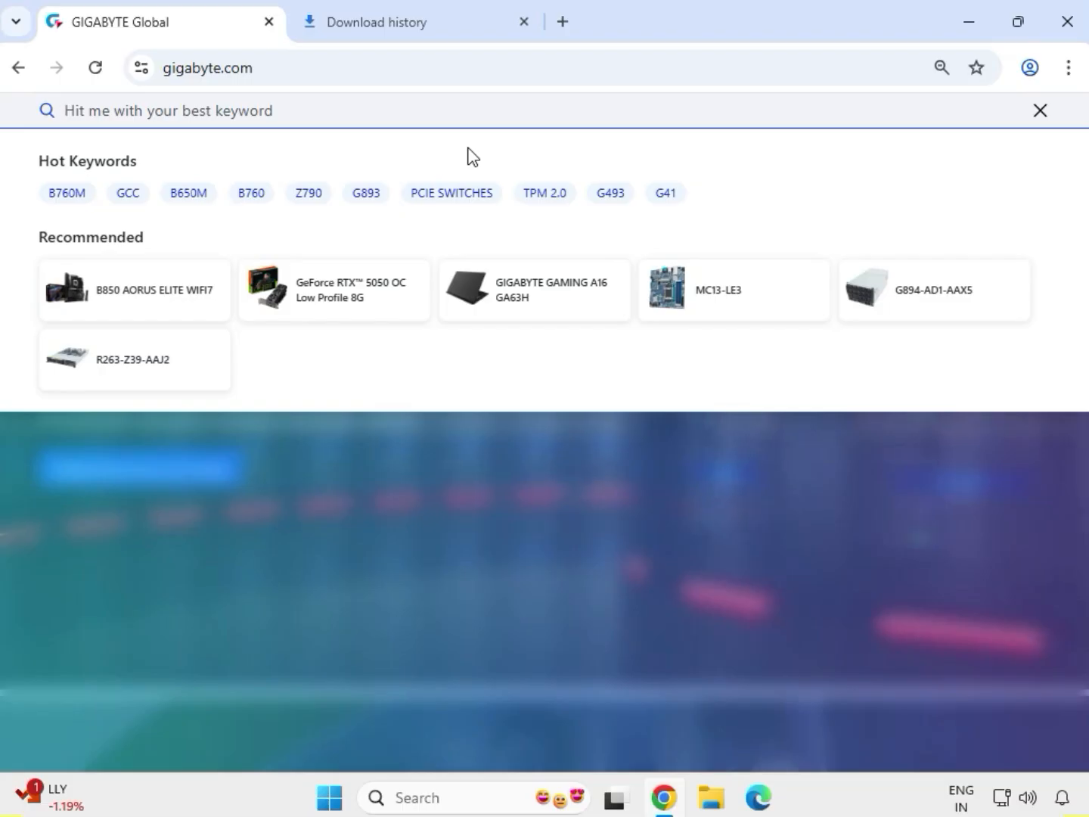
key("Caps_Lock")
type("H1")
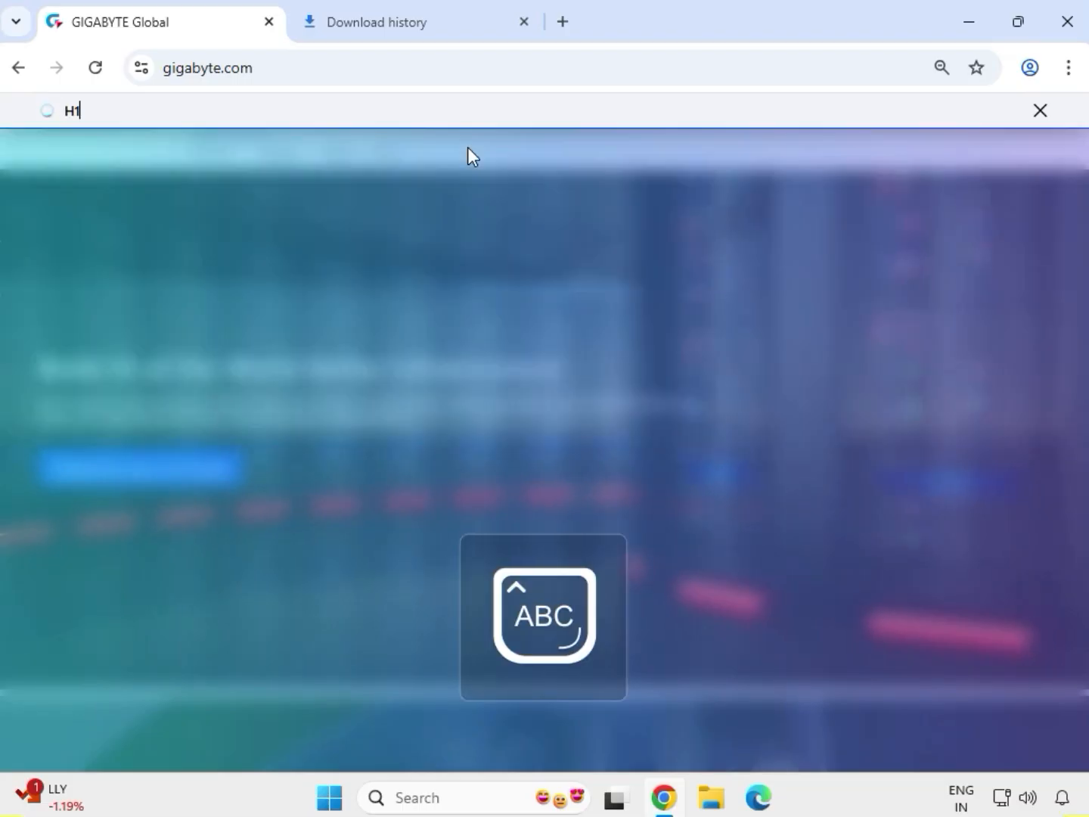
type("10M H")
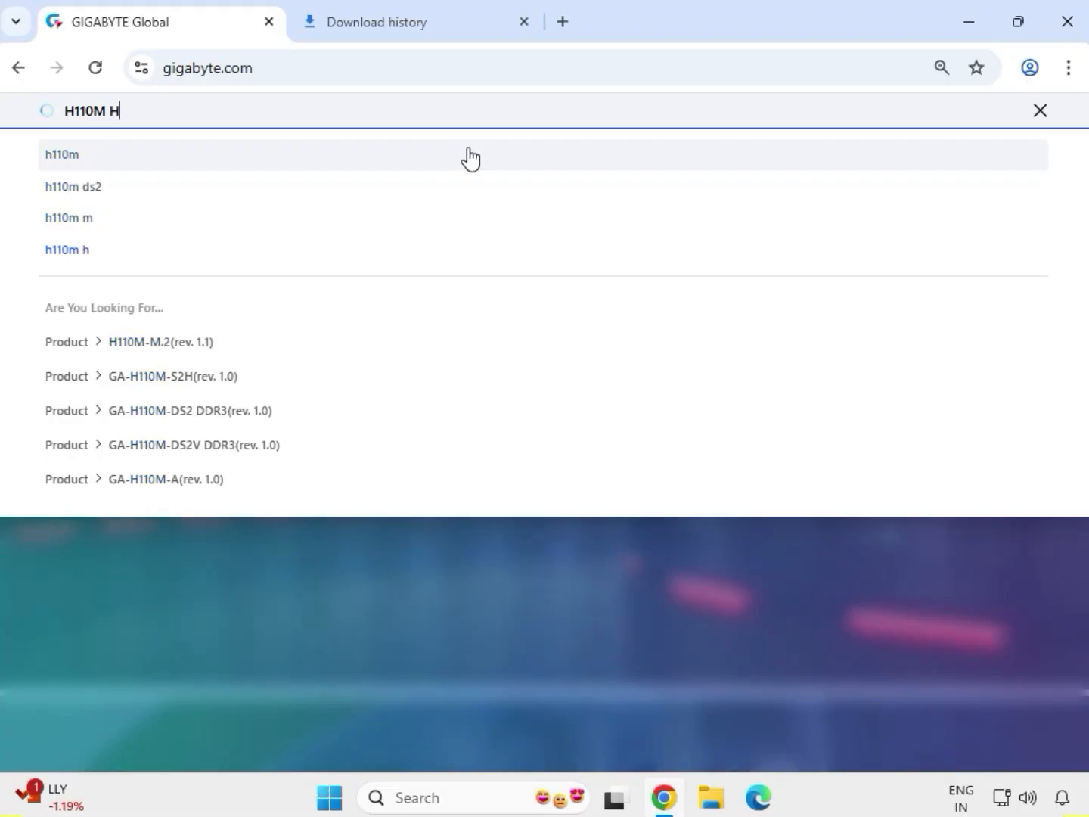
type("D2")
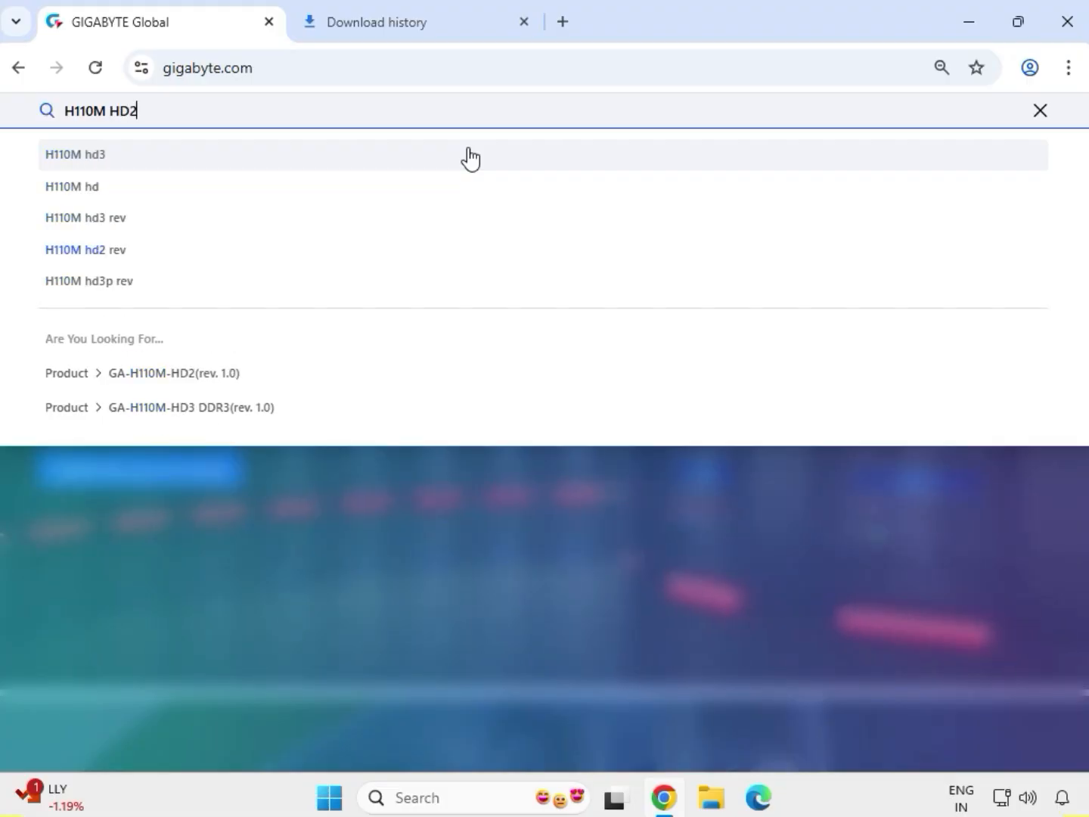
key("Return")
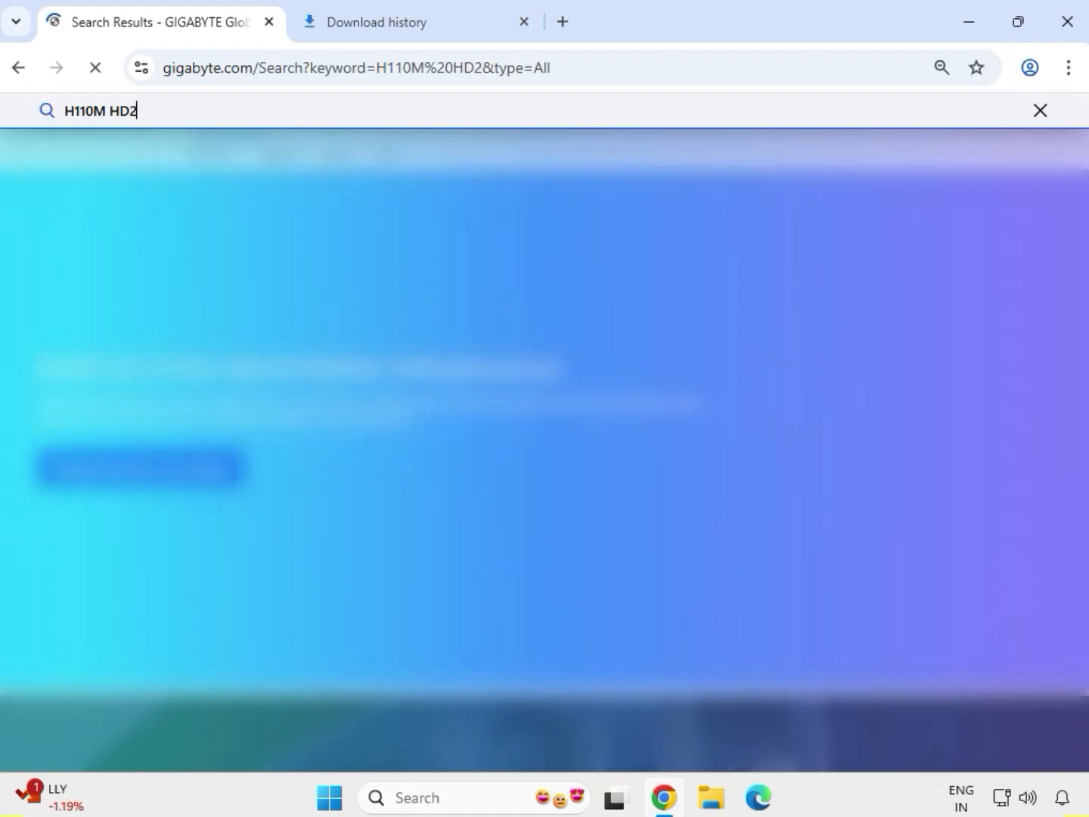
Filter the search results to products and open the support downloads of the GA-H110M-HD2 (rev. 1.0) motherboard.
left_click(108, 294)
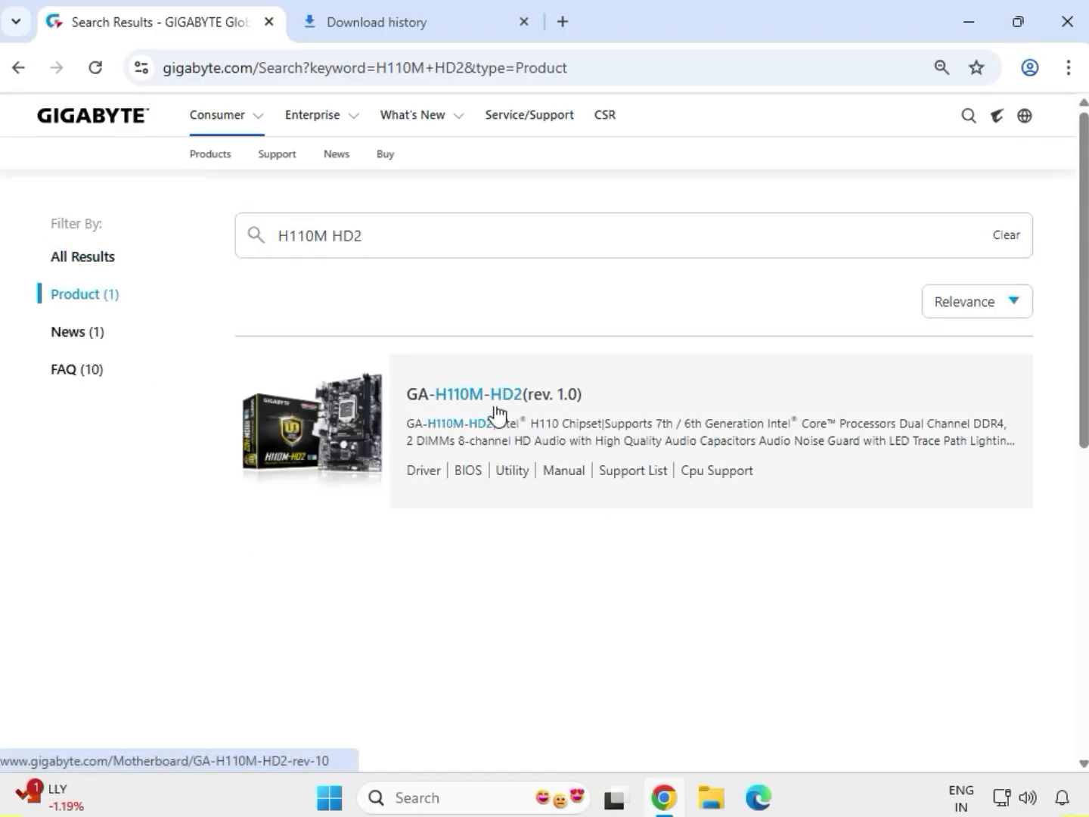
left_click(479, 396)
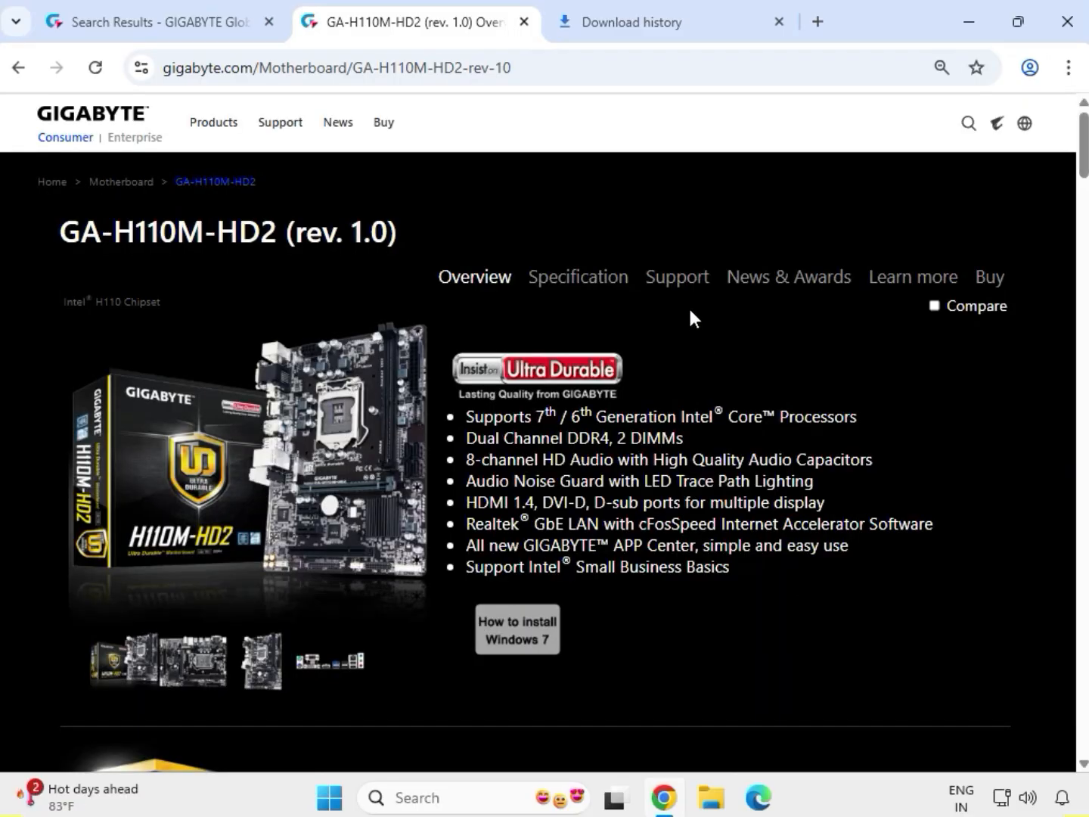
left_click(681, 282)
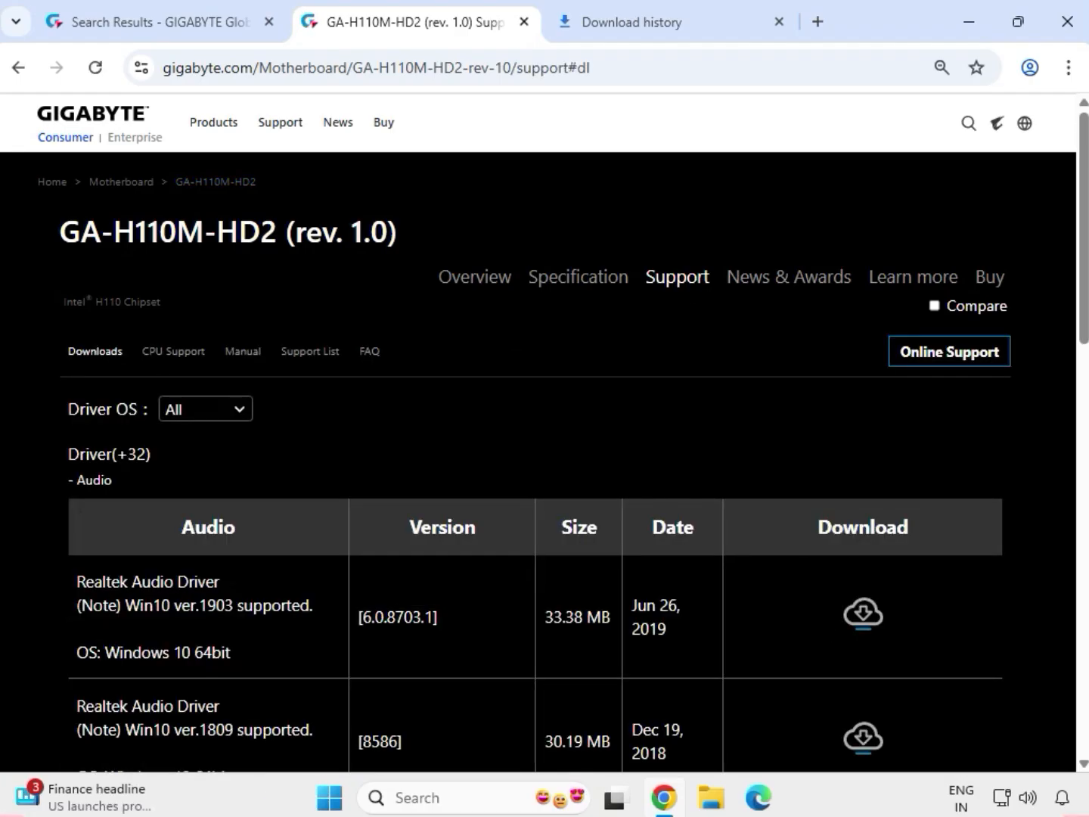
Set the driver OS to Windows 10 64bit and download the Realtek HD Audio Driver, version 6.0.1.7727.
left_click(239, 416)
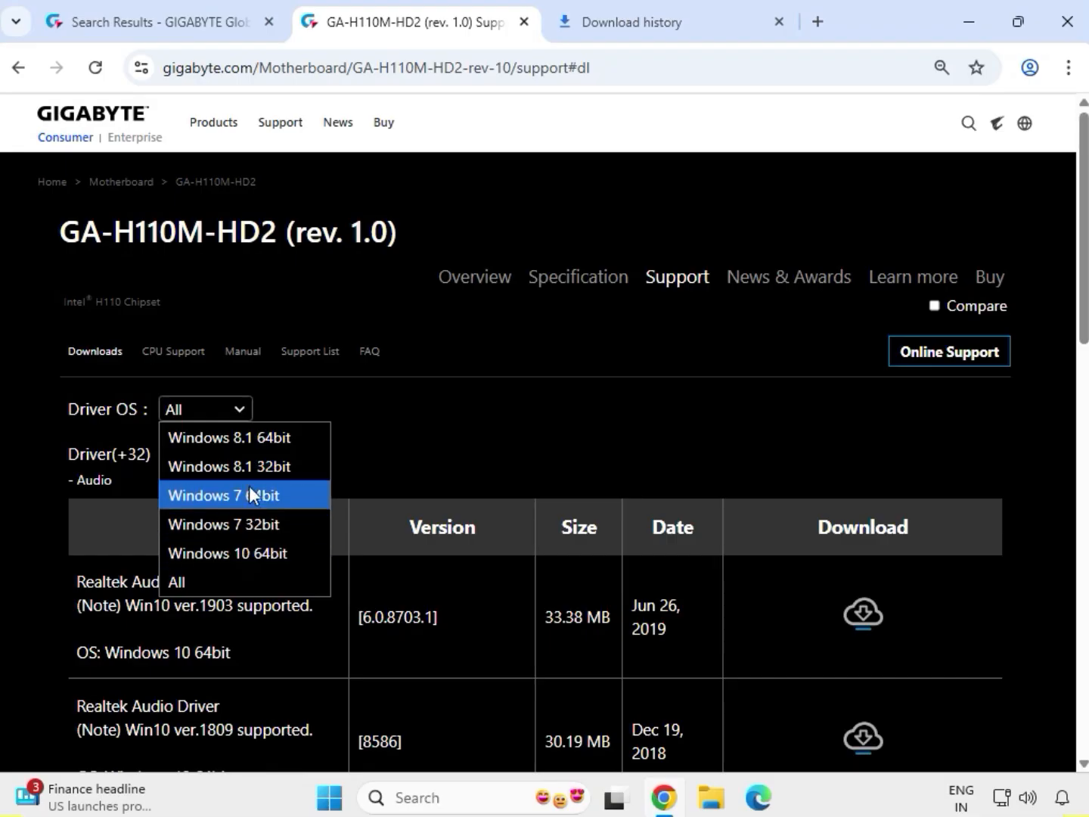
left_click(269, 554)
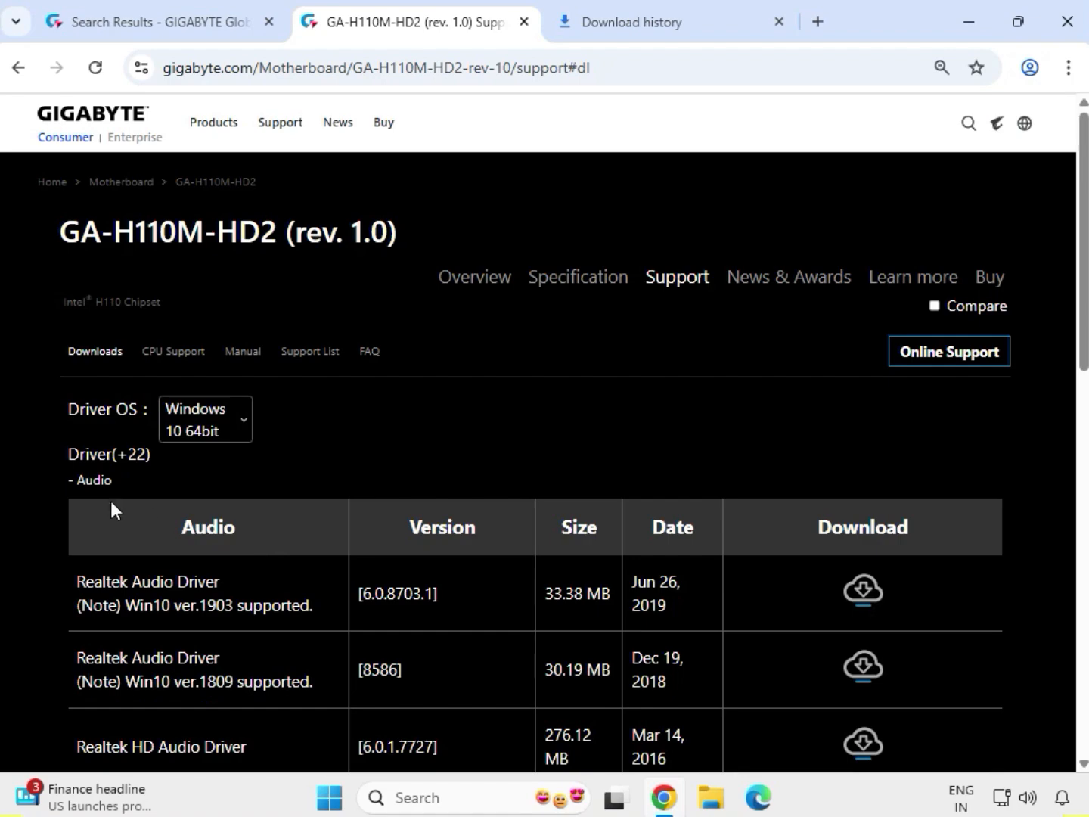
left_click_drag(78, 481, 169, 492)
scroll(169, 495, "down", 4)
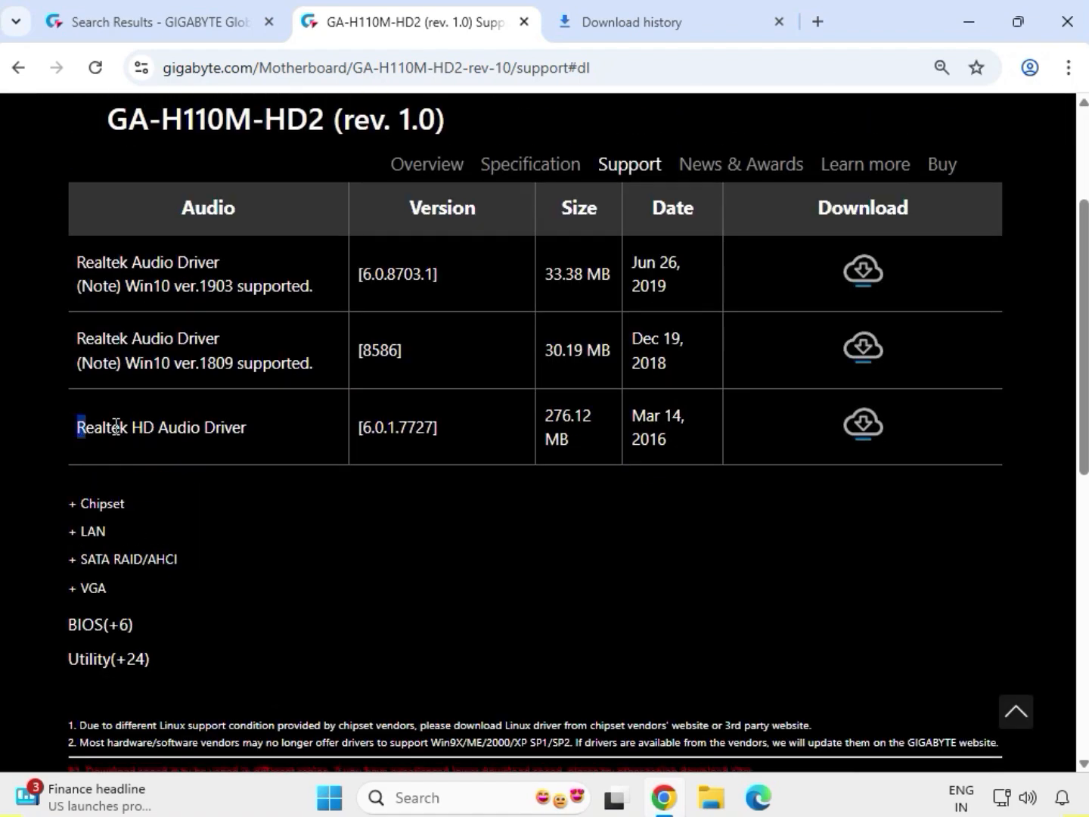
left_click_drag(116, 426, 262, 438)
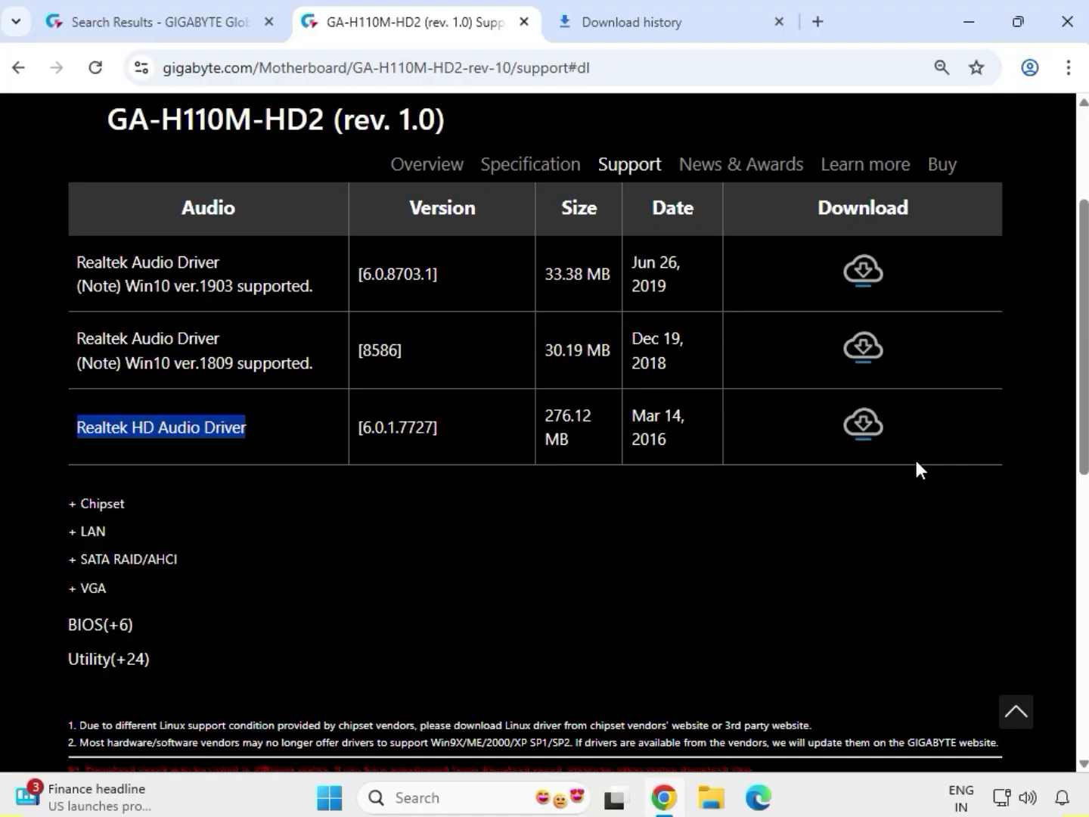
left_click(864, 438)
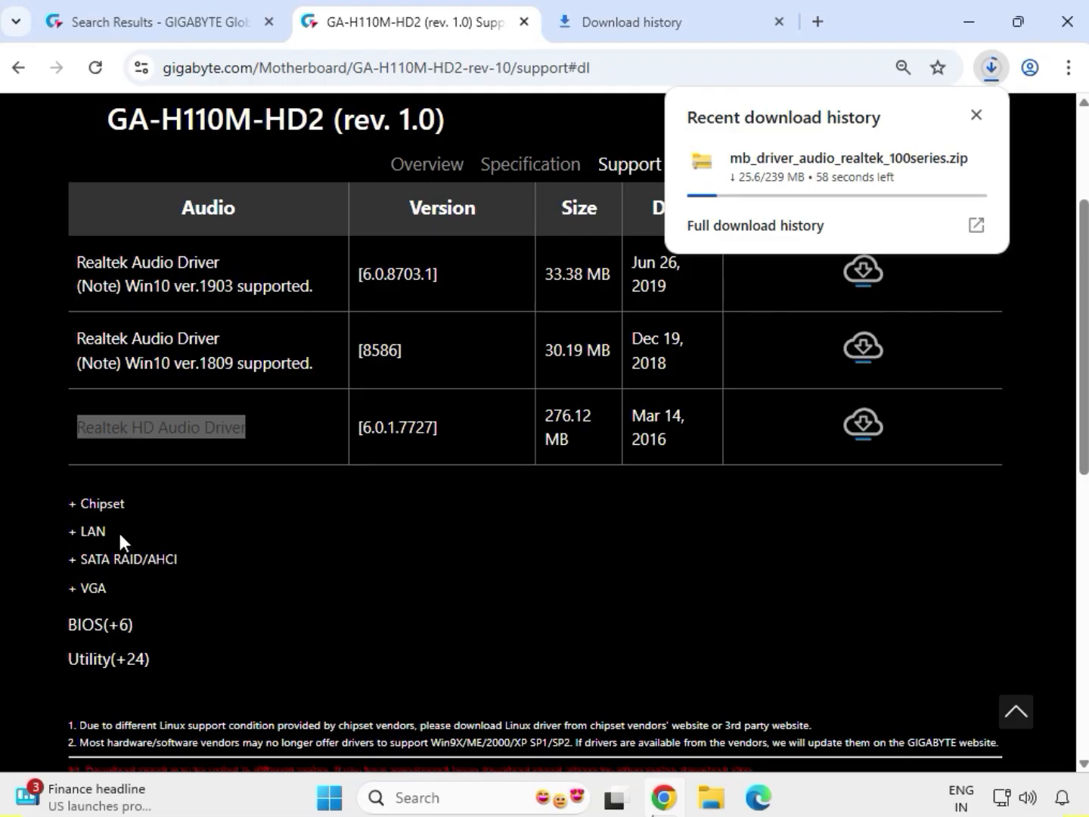
Expand the Chipset drivers and examine the Intel INF installation and Intel Management Engine Interface entries with their download links.
left_click(128, 504)
double_click(91, 506)
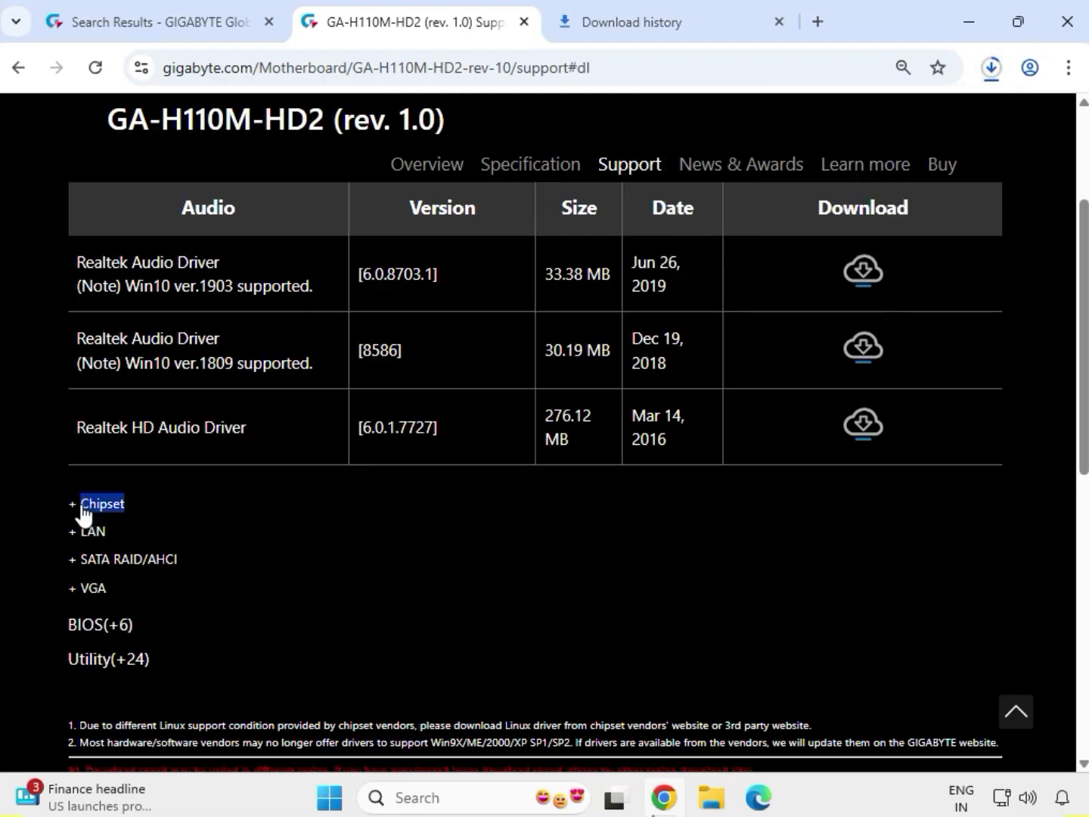
left_click(94, 501)
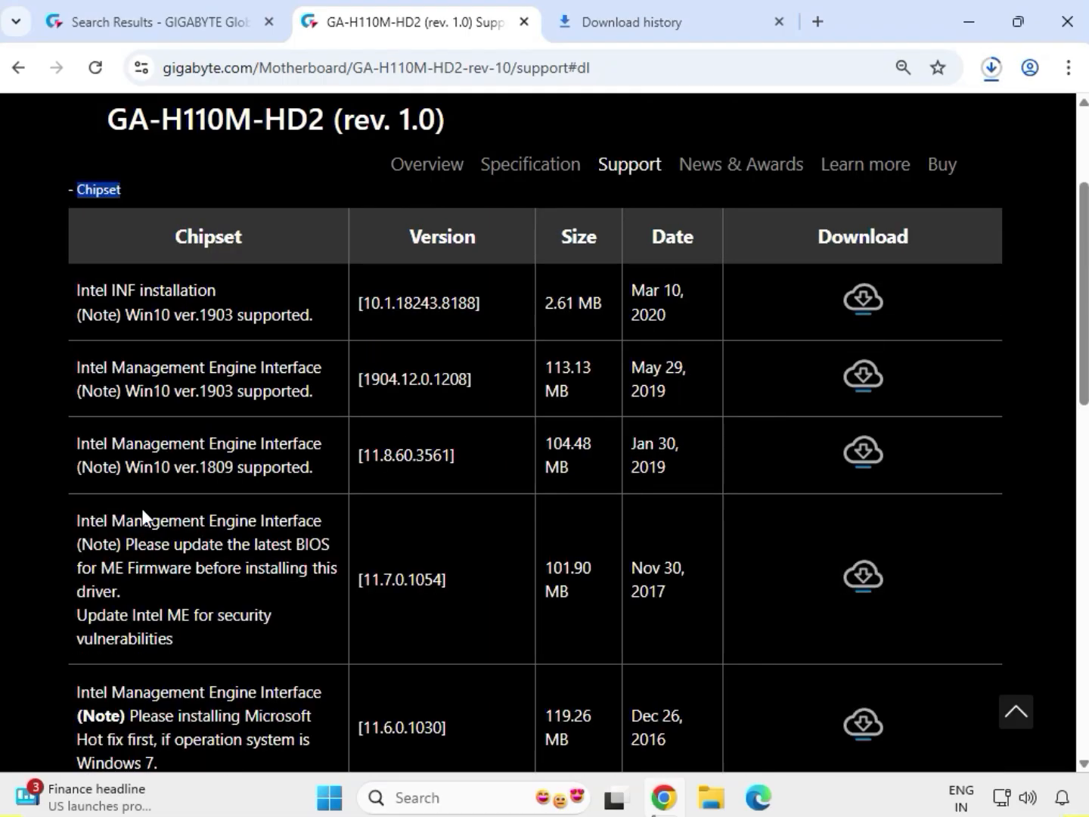
scroll(208, 564, "down", 5)
scroll(138, 557, "up", 3)
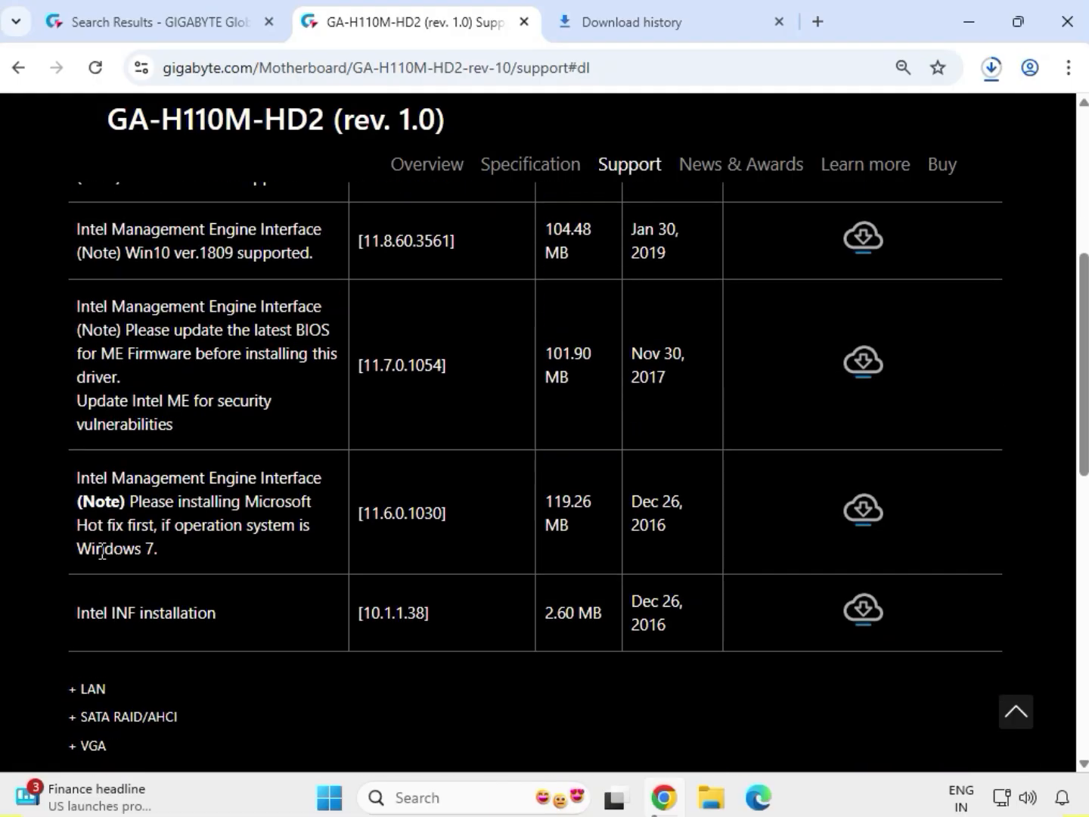
left_click_drag(76, 613, 221, 625)
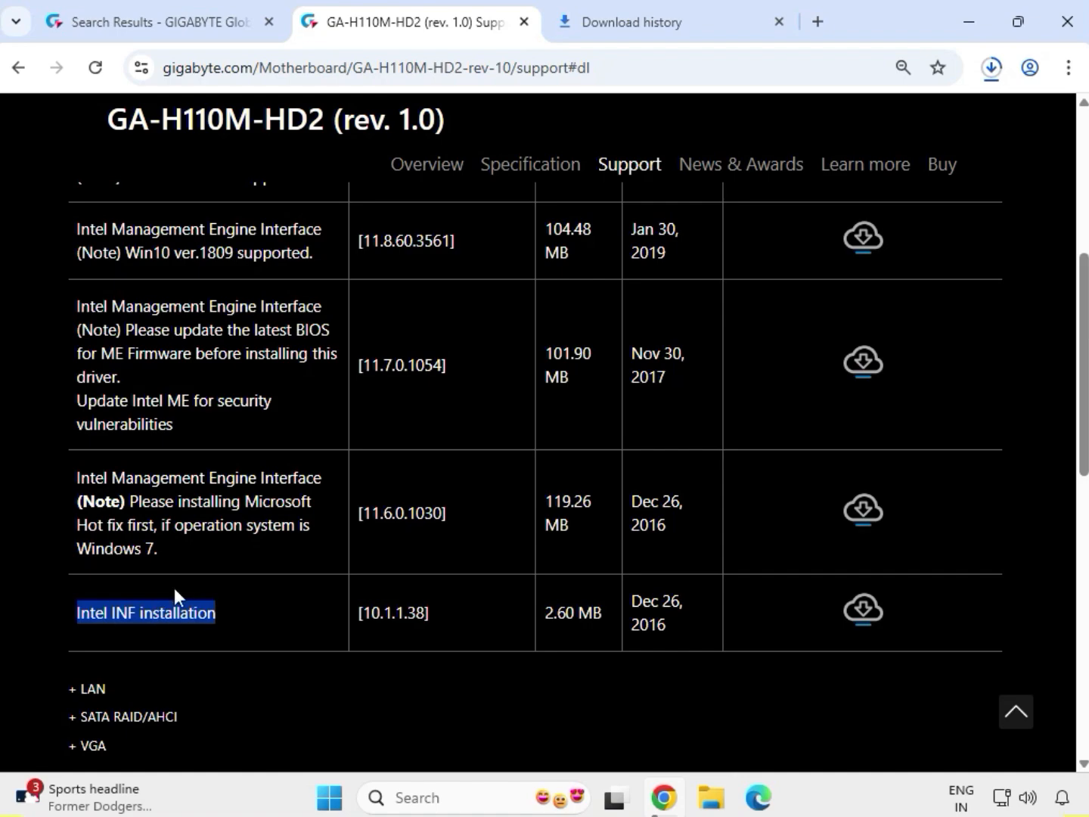
left_click_drag(76, 480, 185, 548)
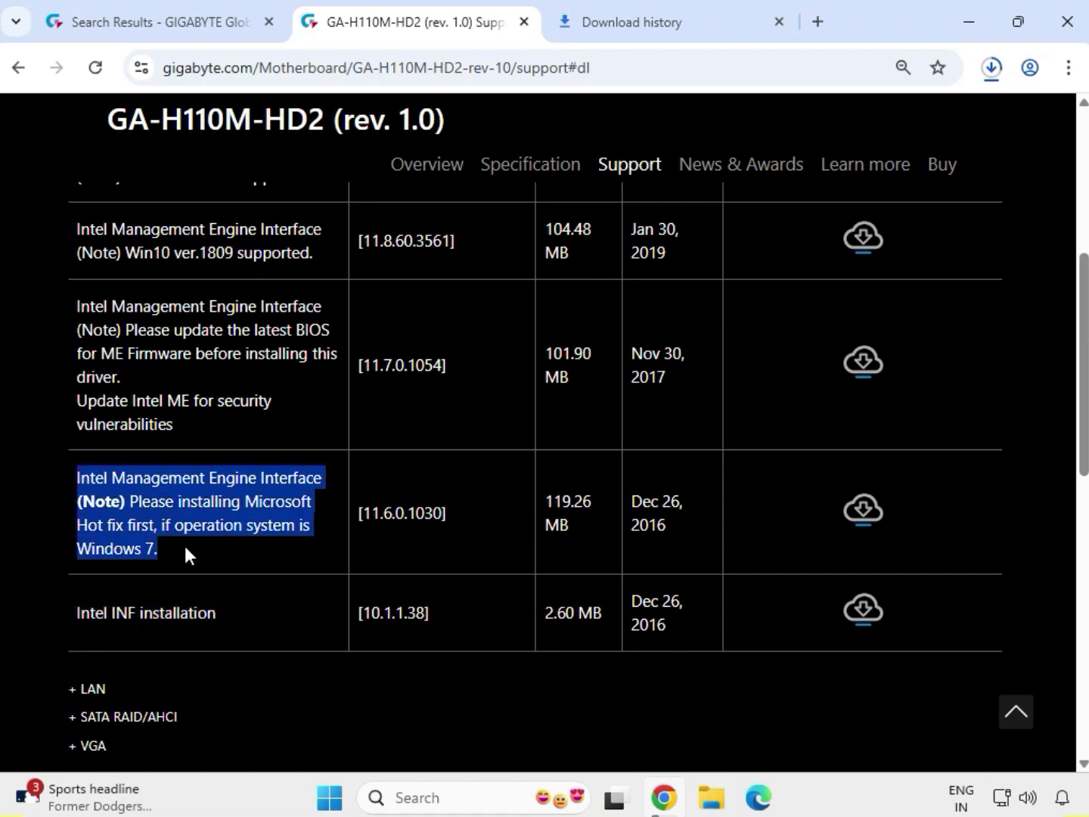
scroll(121, 484, "up", 3)
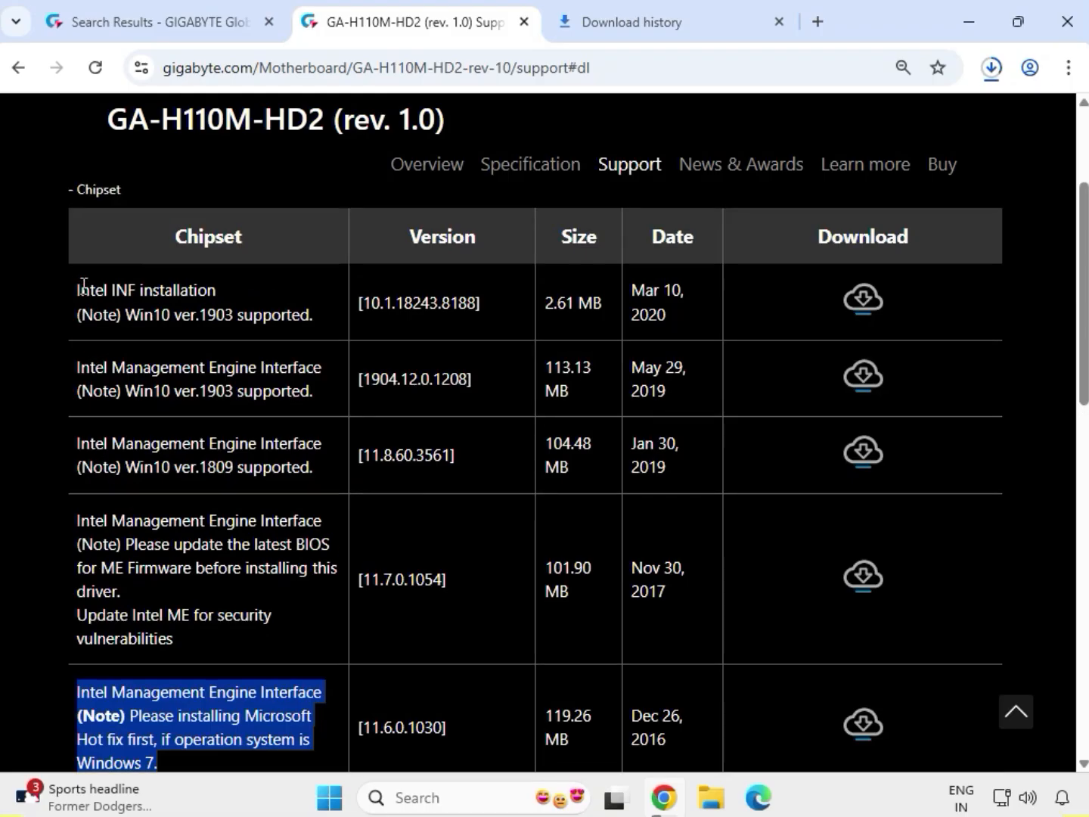
left_click_drag(77, 286, 330, 325)
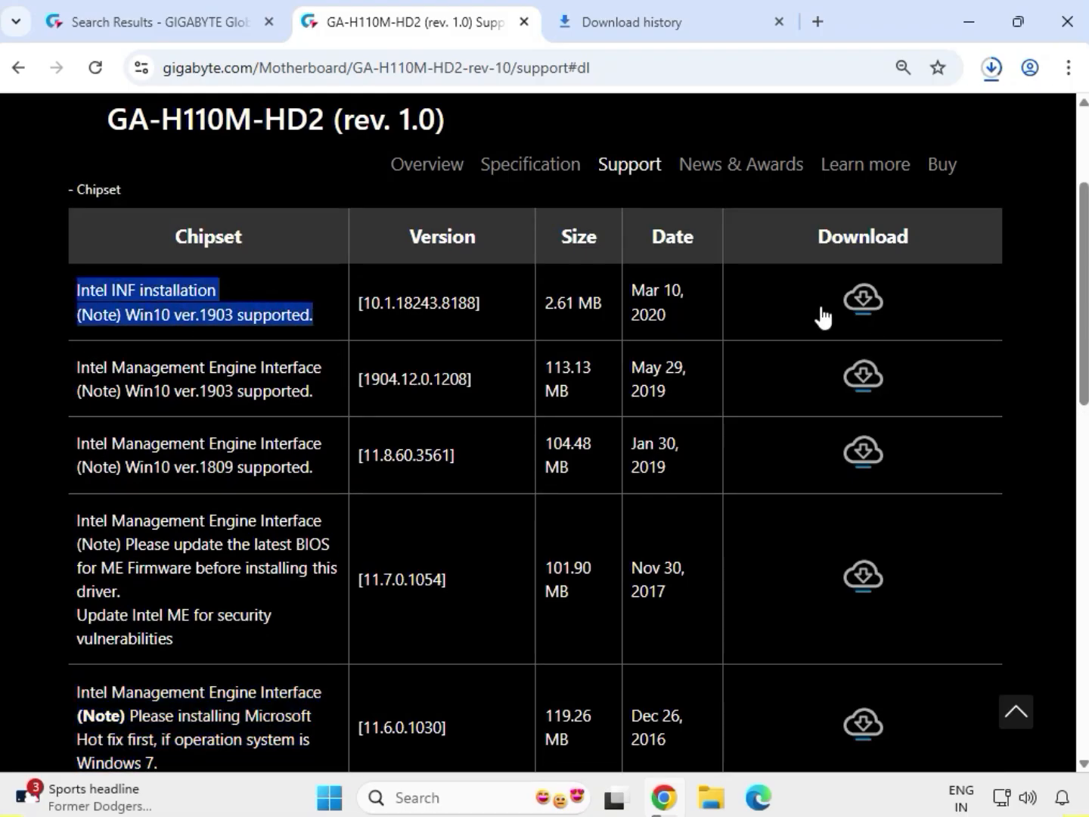
left_click_drag(815, 293, 907, 296)
Expand the LAN drivers and examine the Realtek LAN Driver version 10.006.1001.2015 and its download link.
scroll(570, 487, "down", 8)
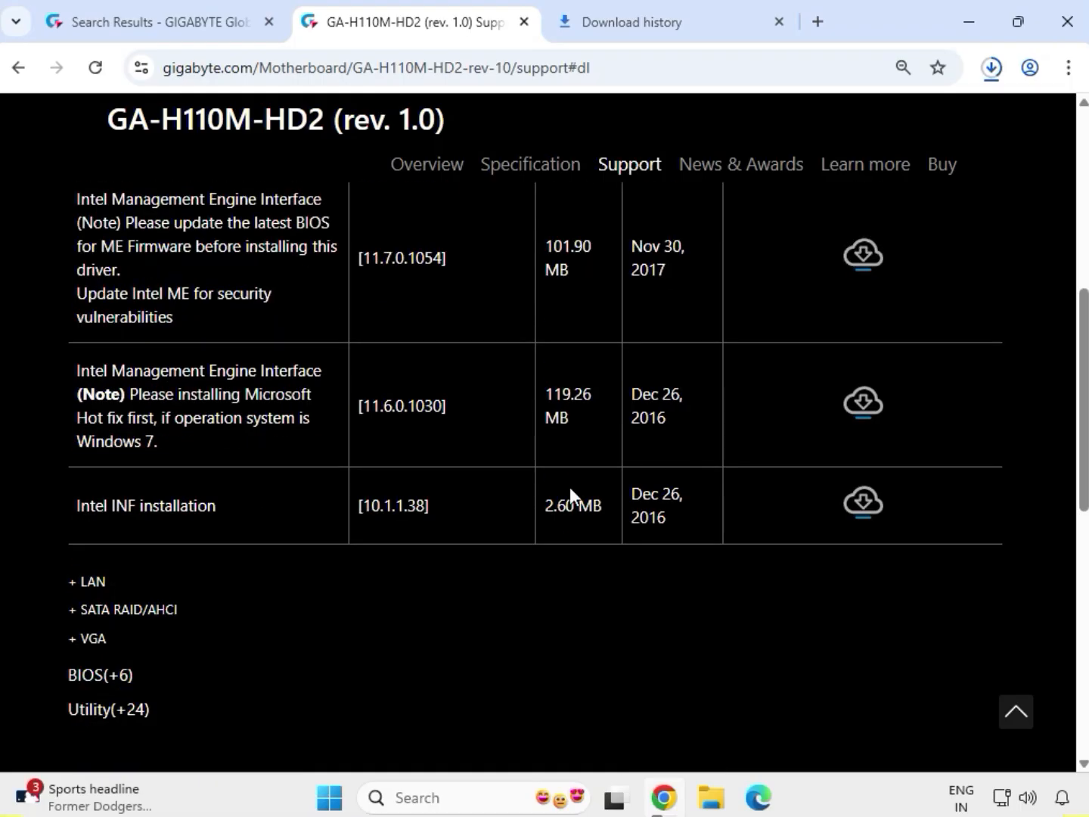
scroll(208, 501, "up", 3)
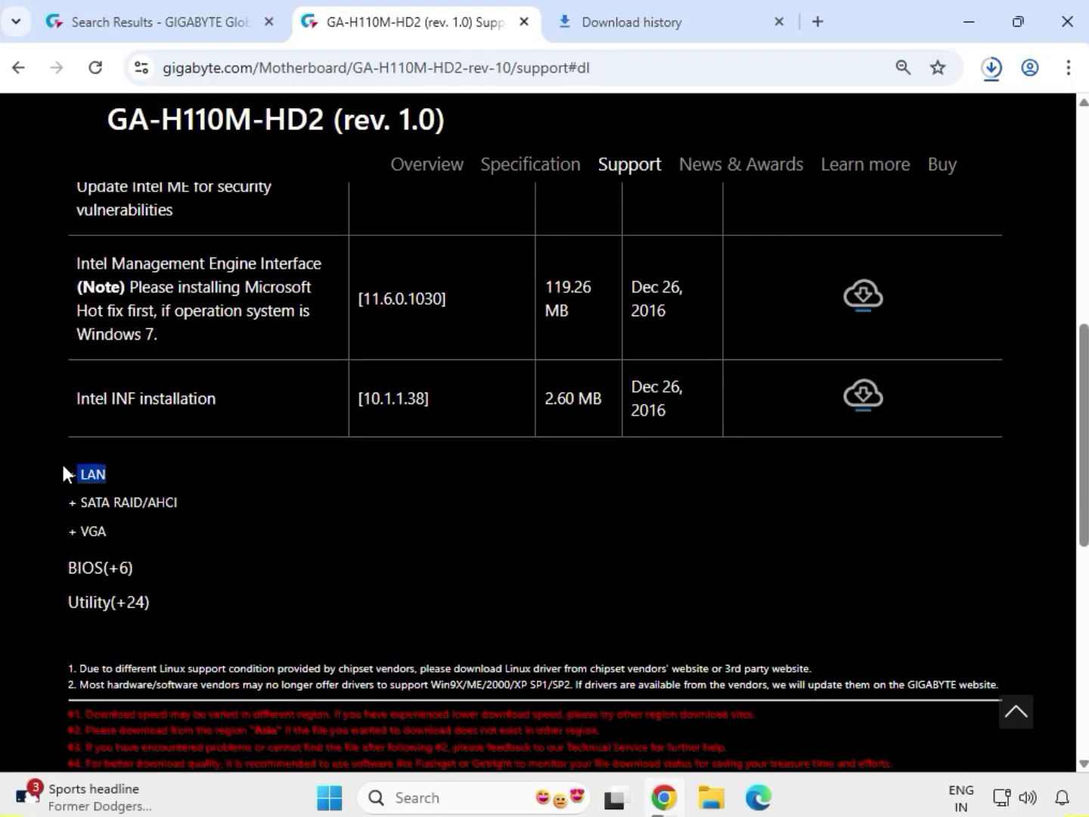
left_click(90, 477)
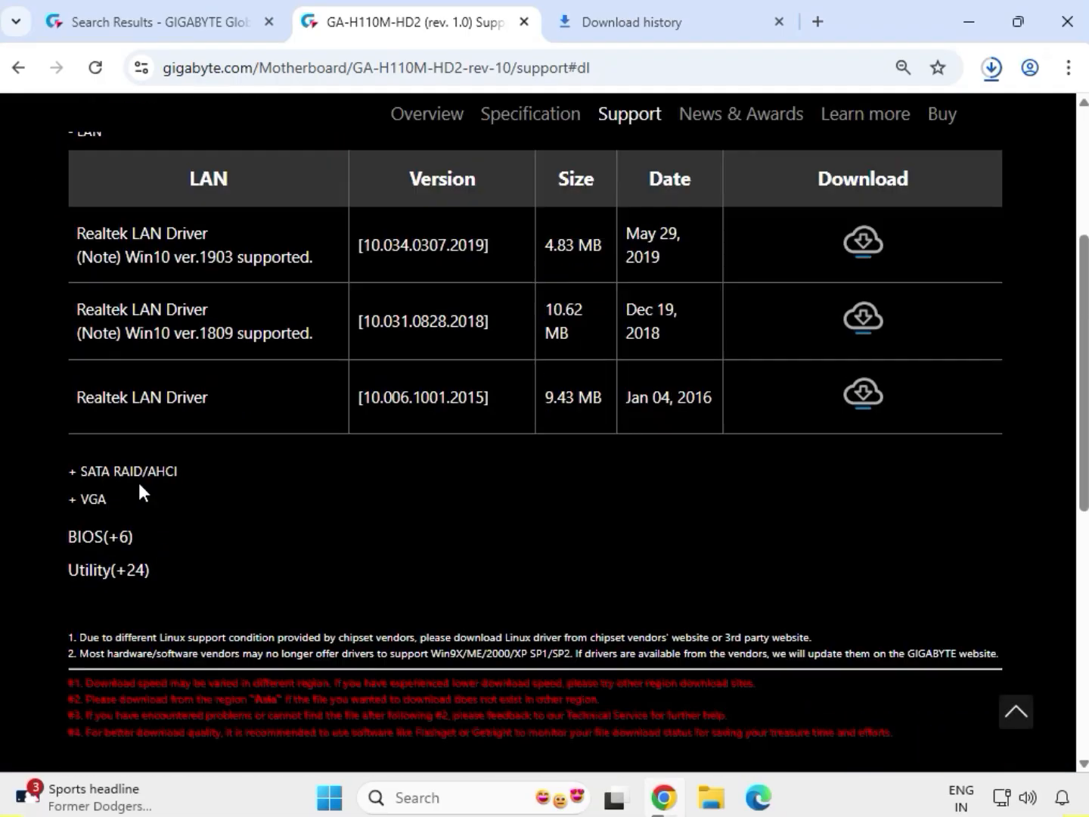
left_click_drag(78, 488, 218, 485)
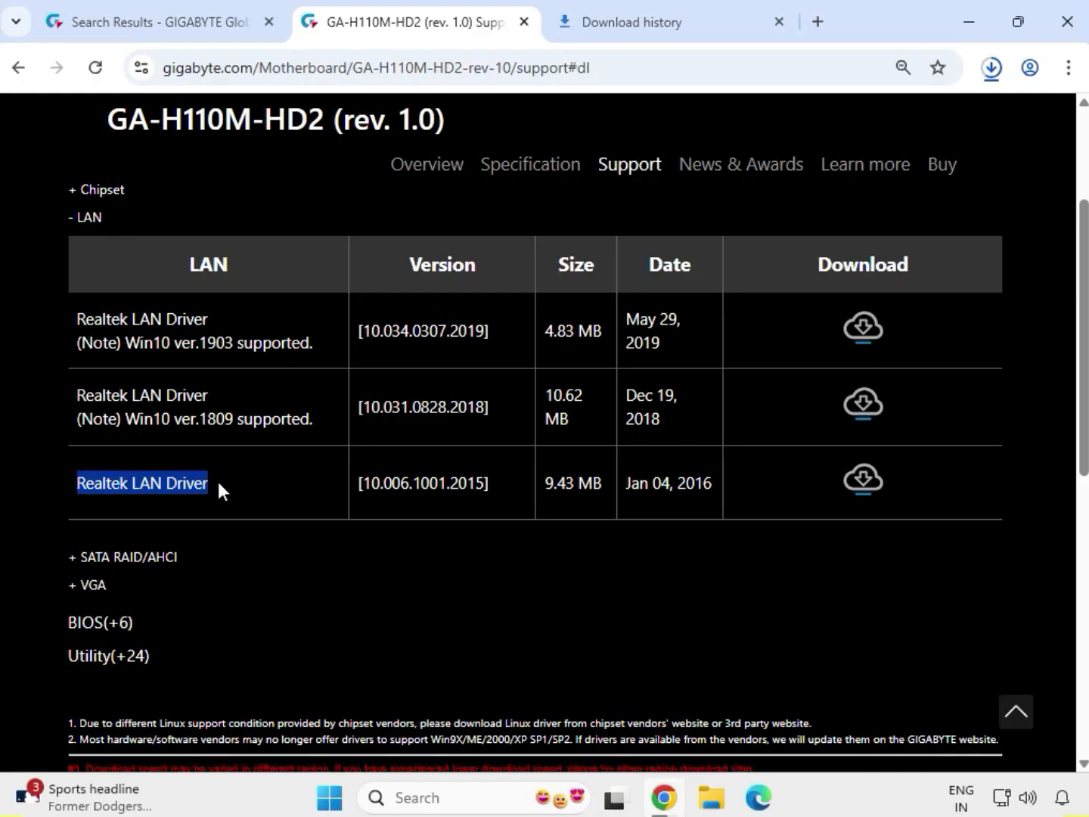
left_click_drag(811, 493, 848, 485)
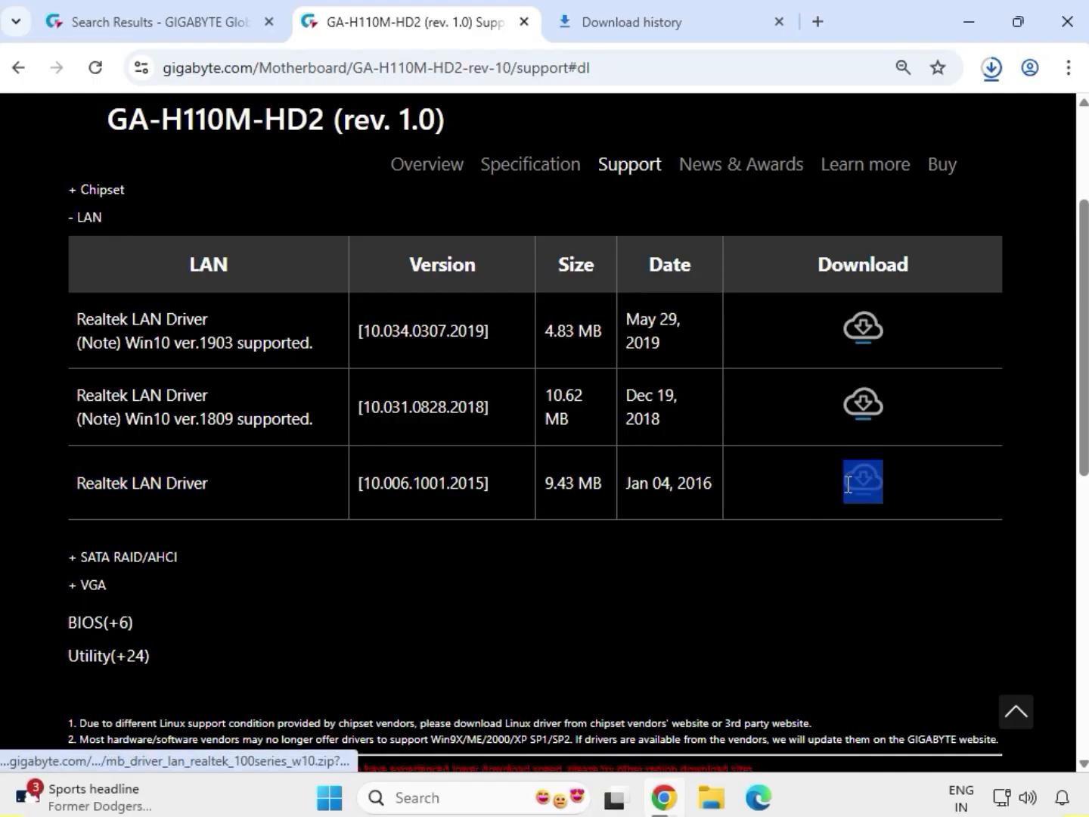
left_click(868, 577)
Expand the VGA drivers, download the Intel VGA Driver version 21.20.16.4550 and check the recent downloads.
left_click(91, 584)
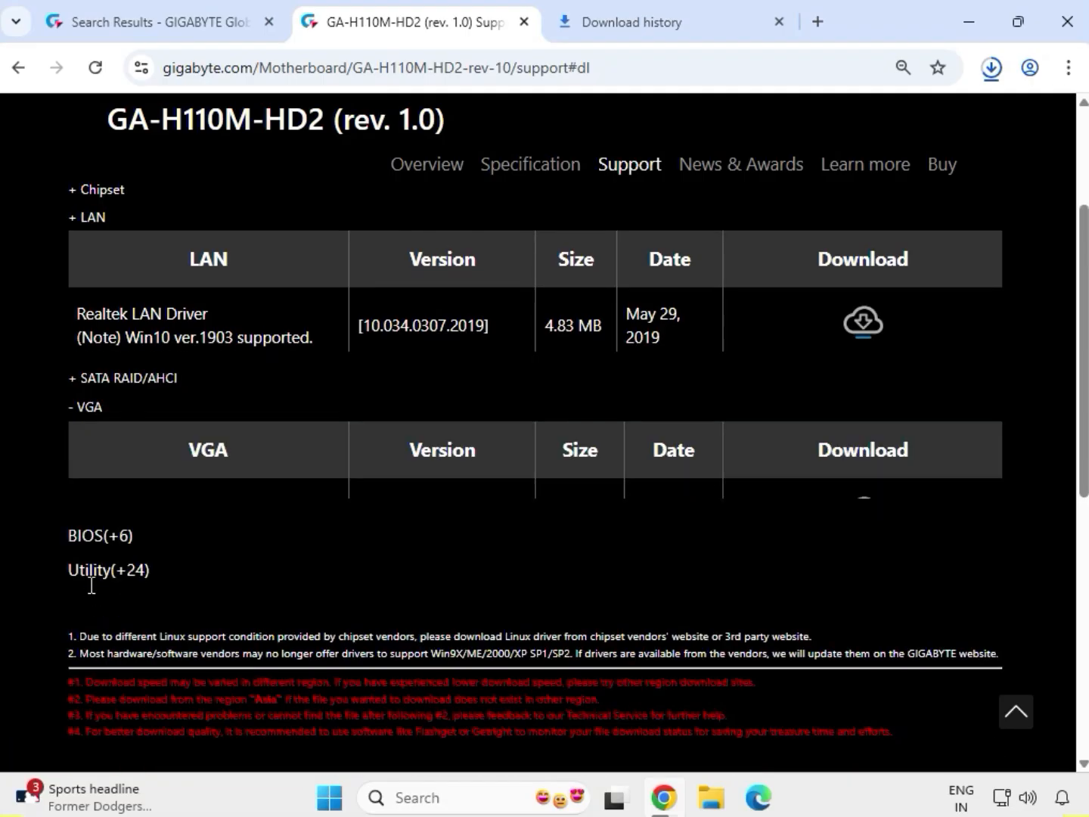
scroll(84, 582, "up", 4)
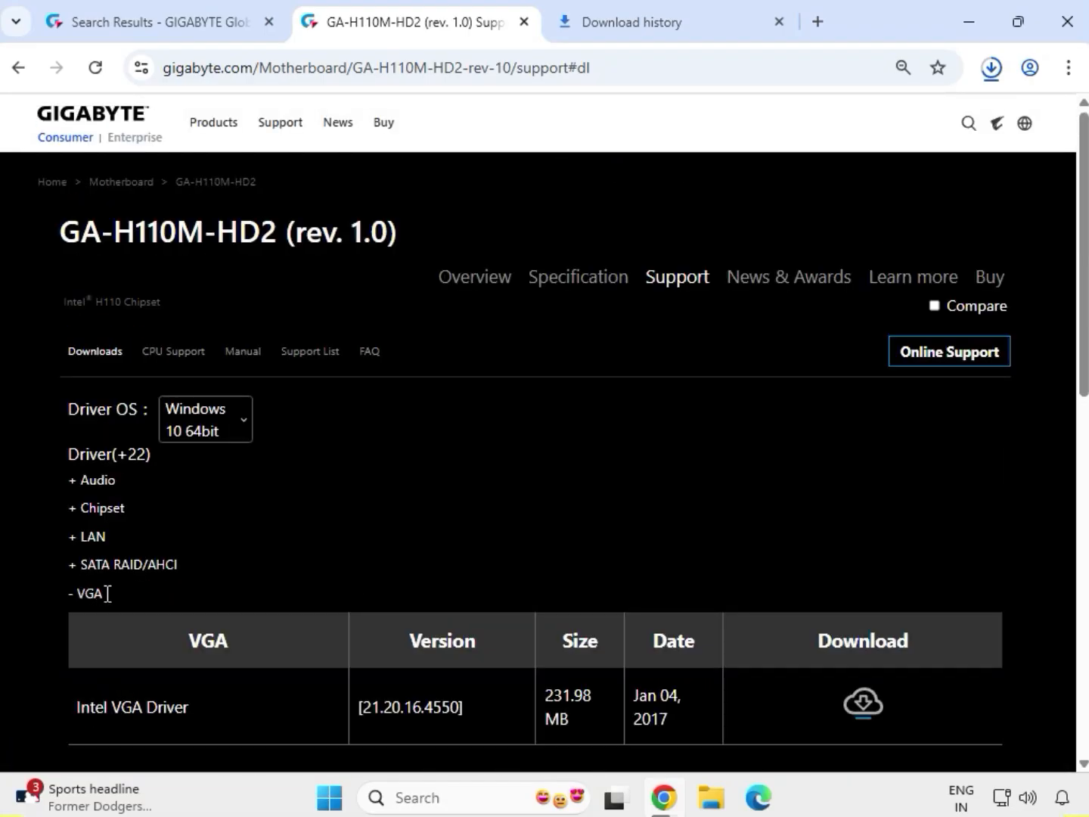
scroll(125, 640, "down", 4)
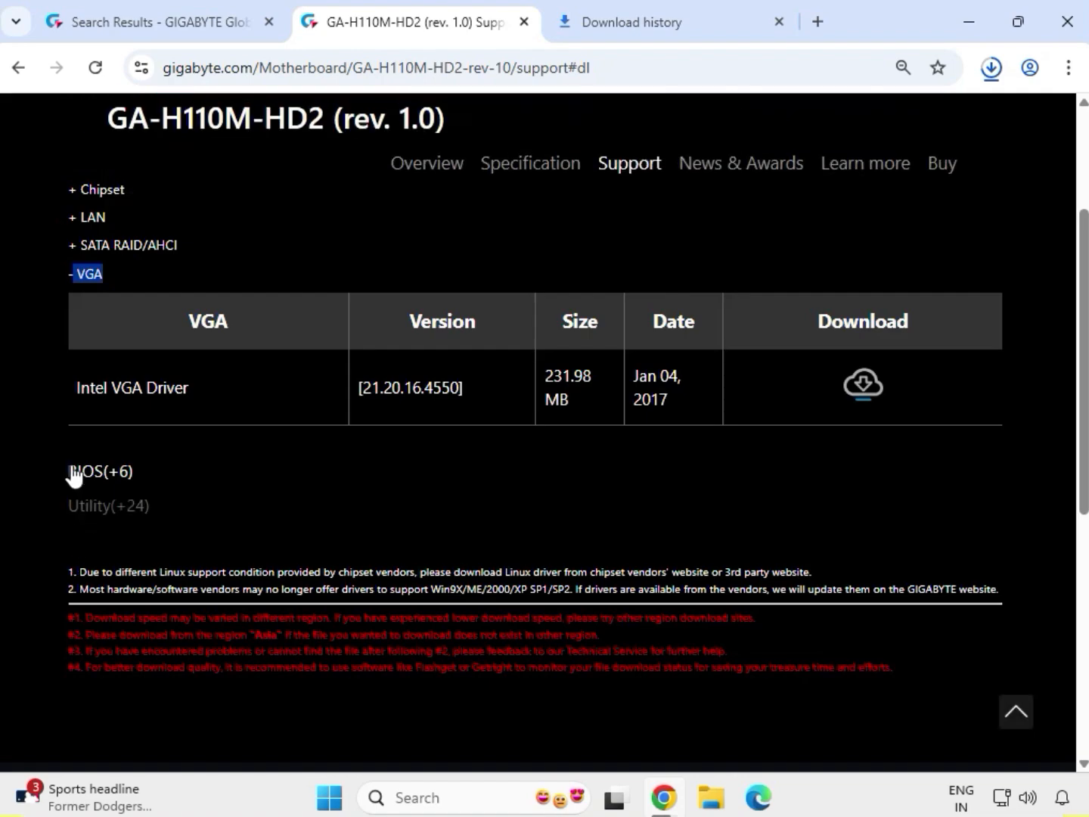
left_click_drag(74, 391, 193, 392)
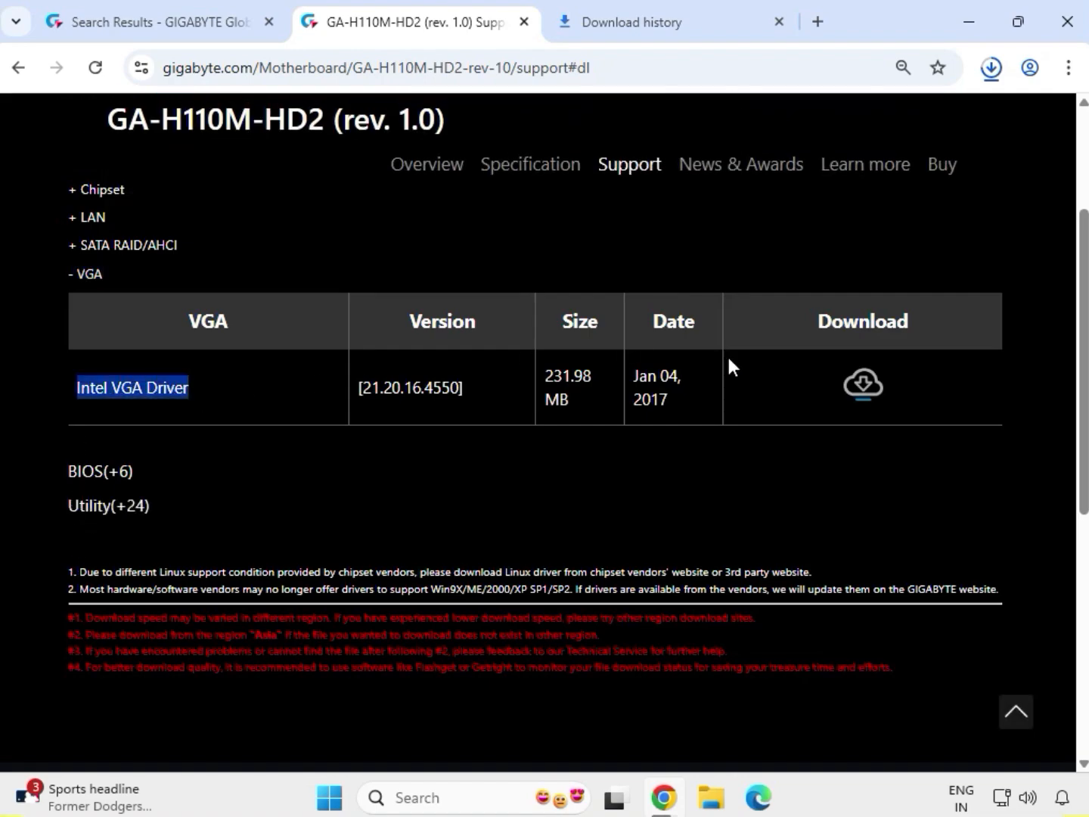
left_click(865, 390)
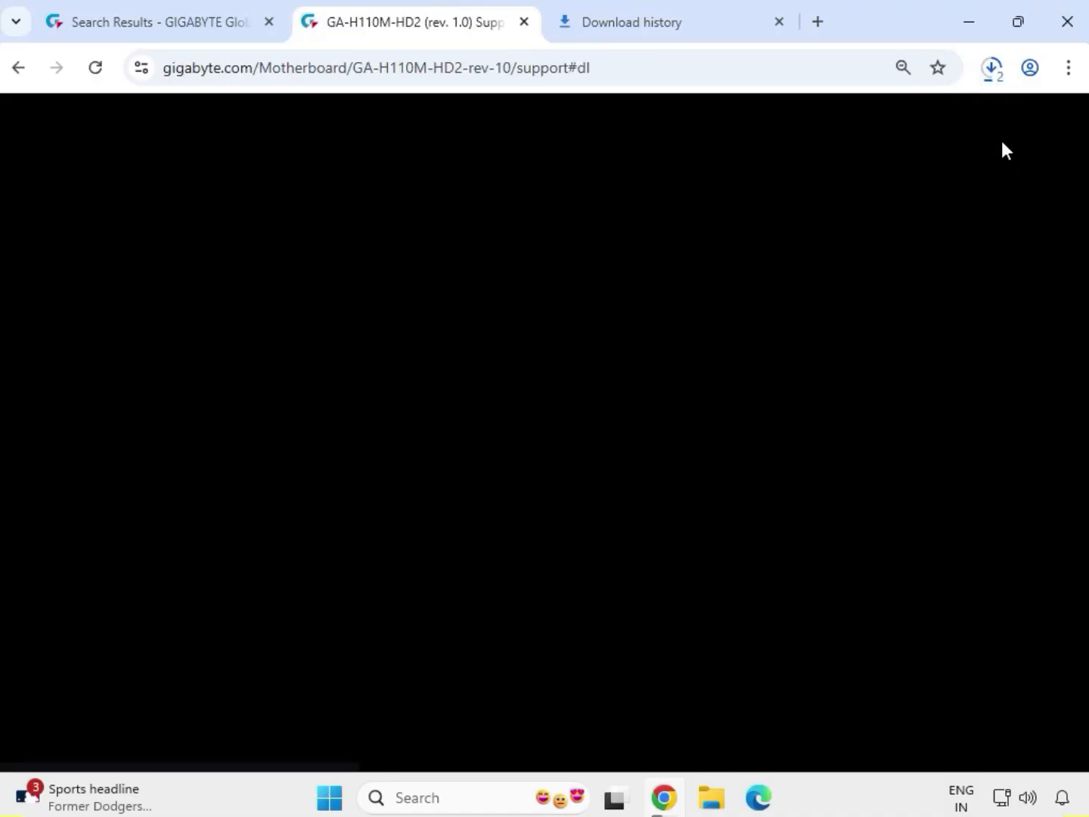
left_click(997, 72)
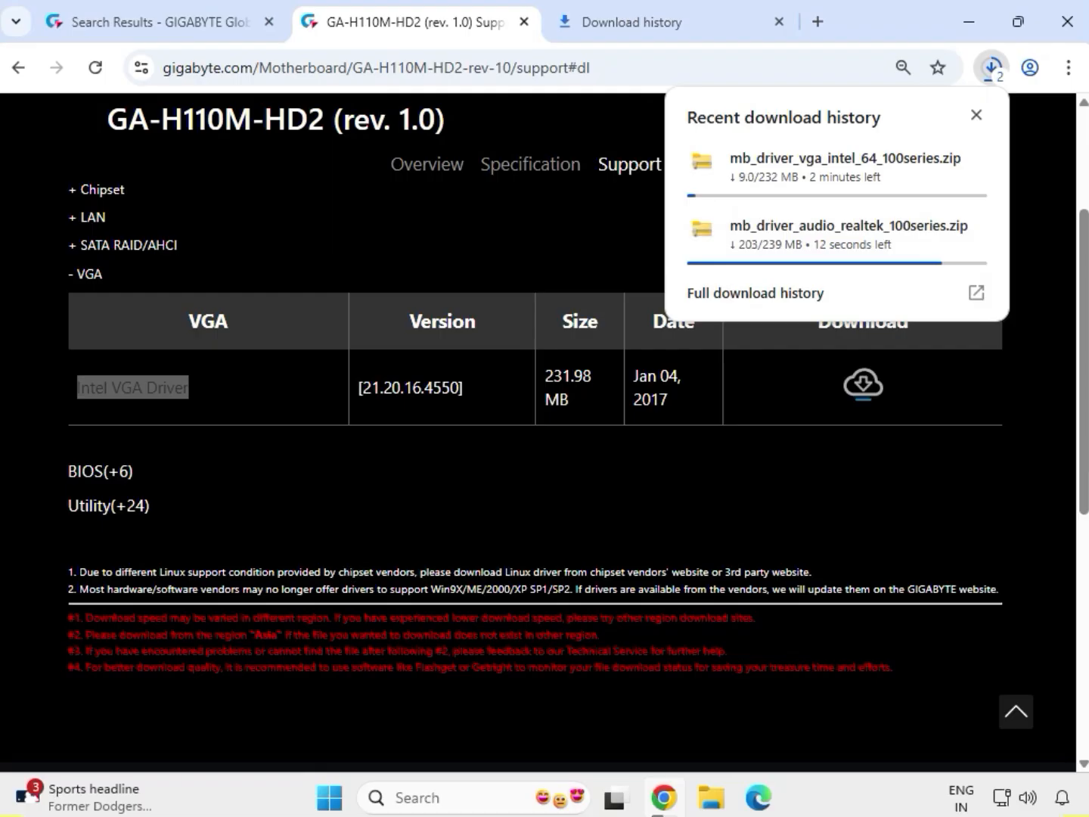
Reopen the LAN drivers and download the Realtek LAN Driver, version 10.006.1001.2015.
left_click(97, 222)
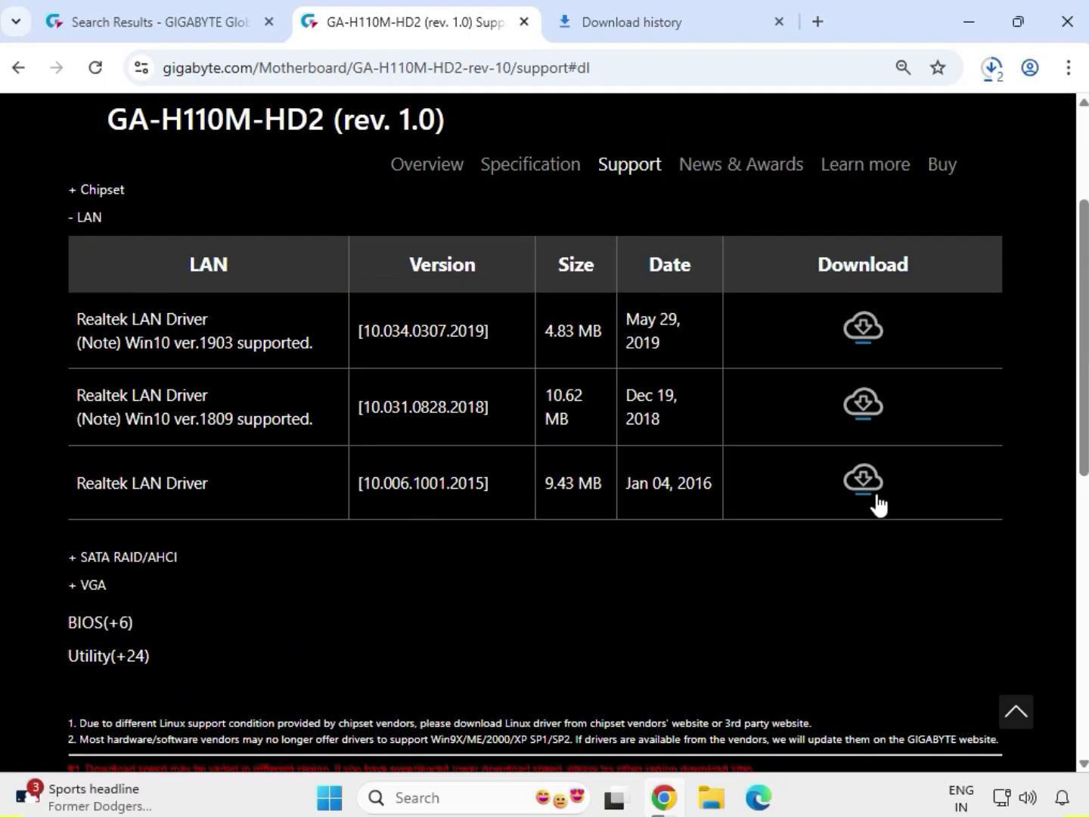
left_click(878, 504)
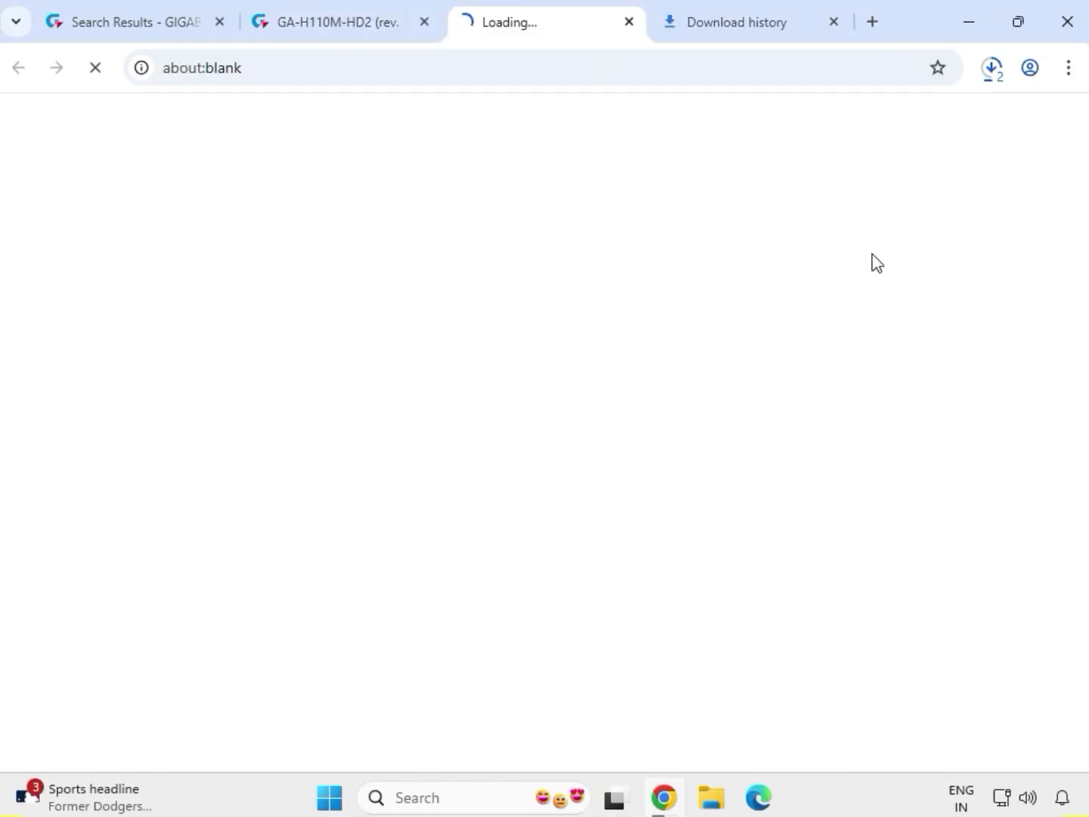
mouse_move(746, 44)
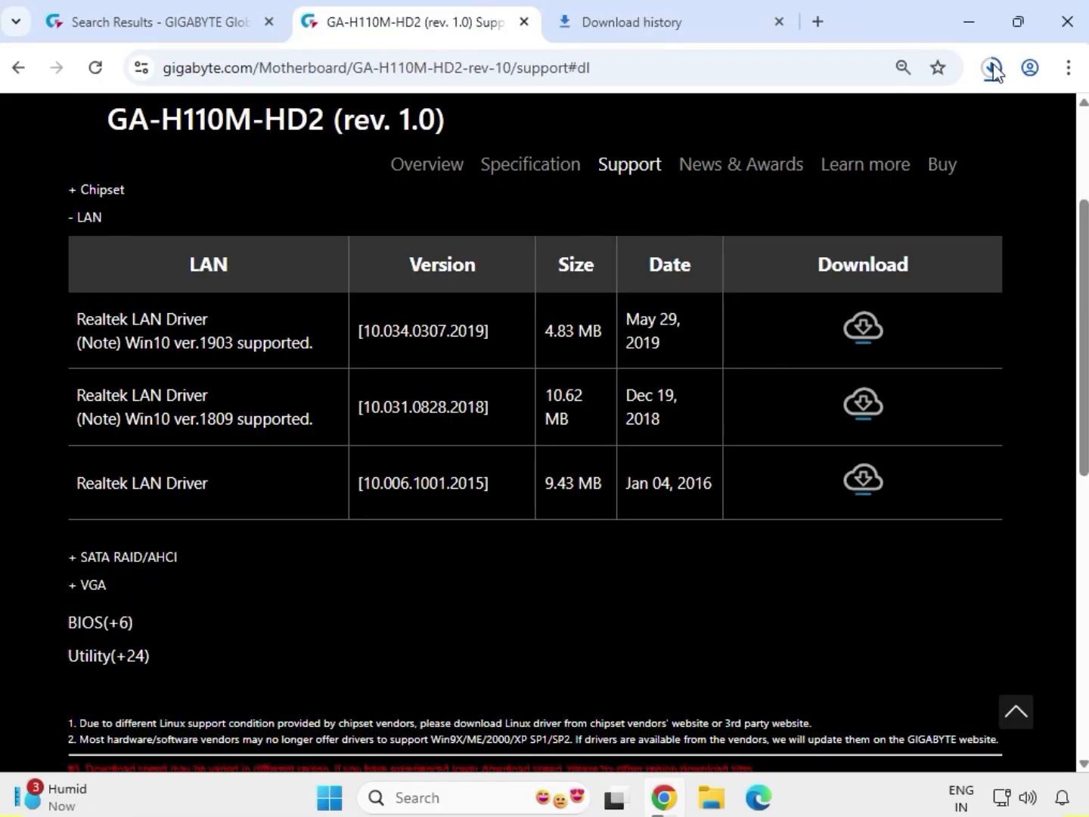
Show the downloaded LAN driver in its folder and extract the mb_driver_611_graphicdch_30.0.101.1273 archive to its default folder in Downloads.
left_click(992, 70)
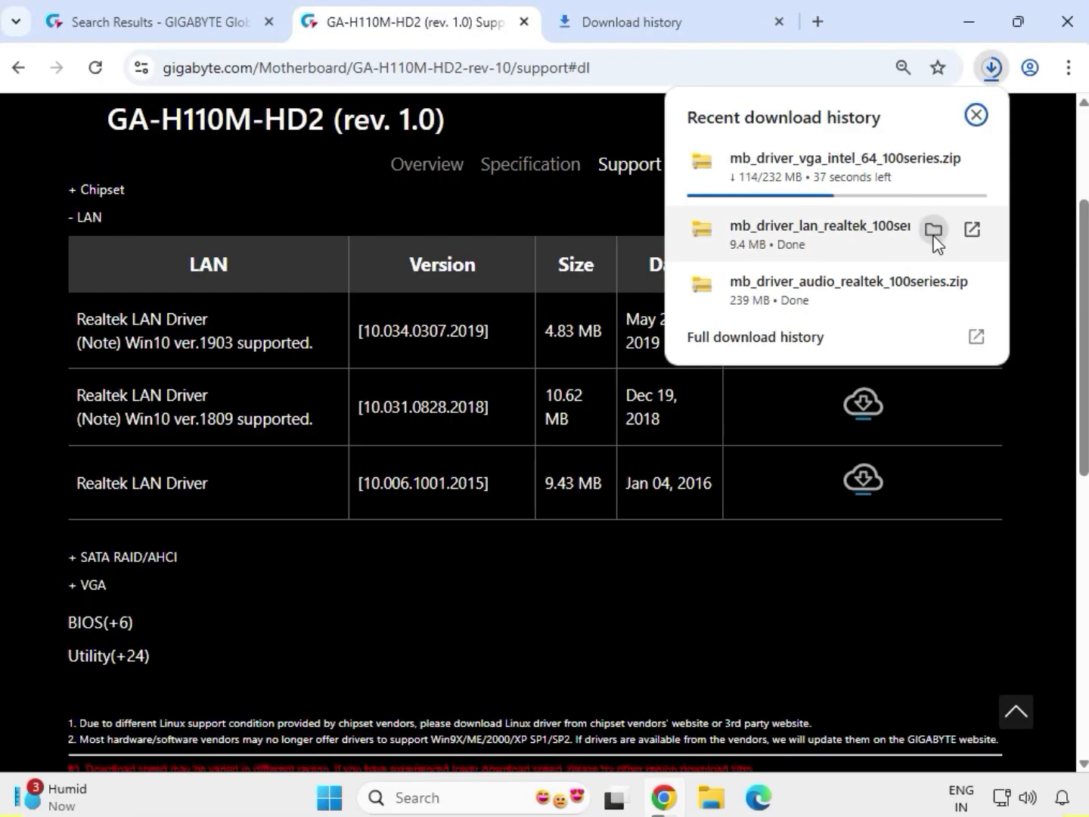
left_click(935, 236)
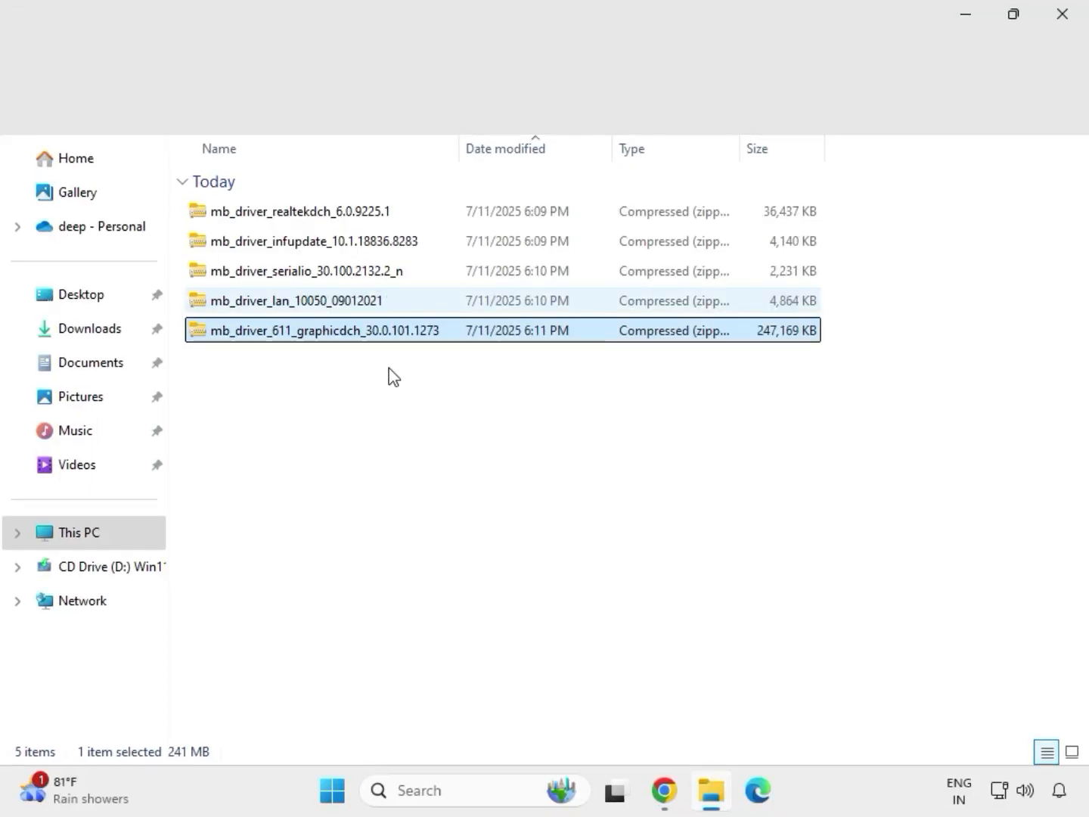
left_click_drag(389, 367, 338, 199)
left_click(380, 331)
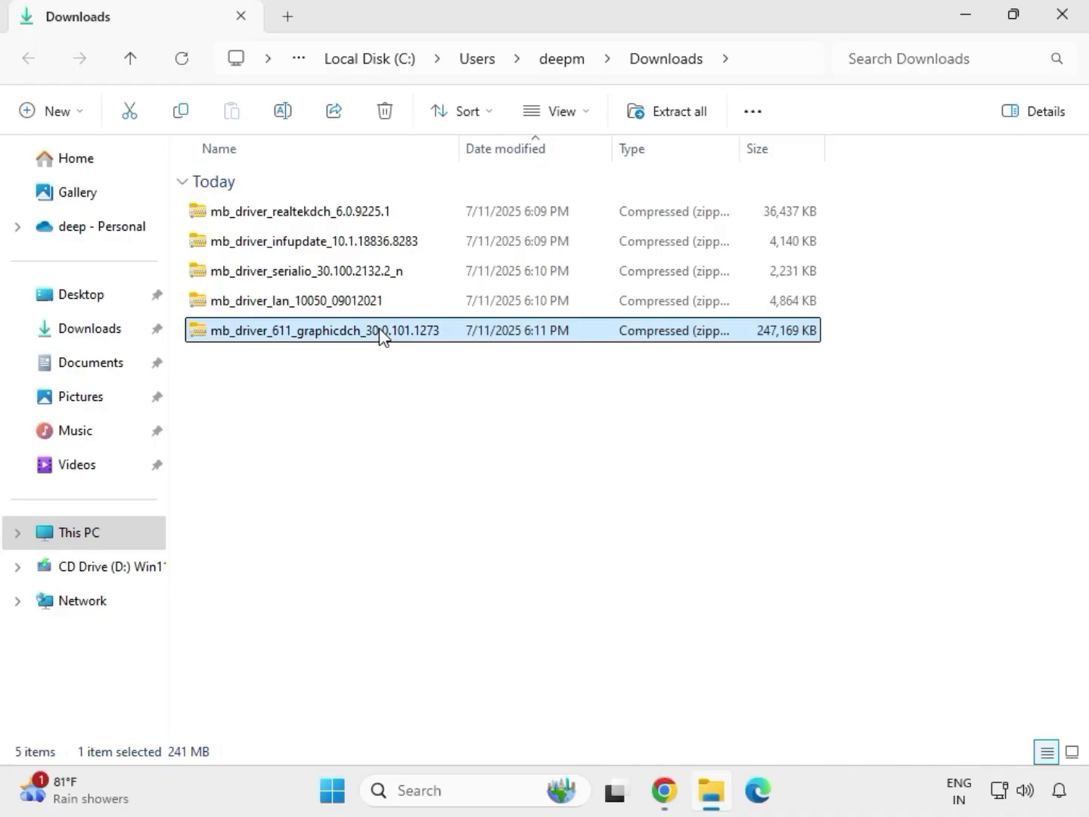
right_click(379, 334)
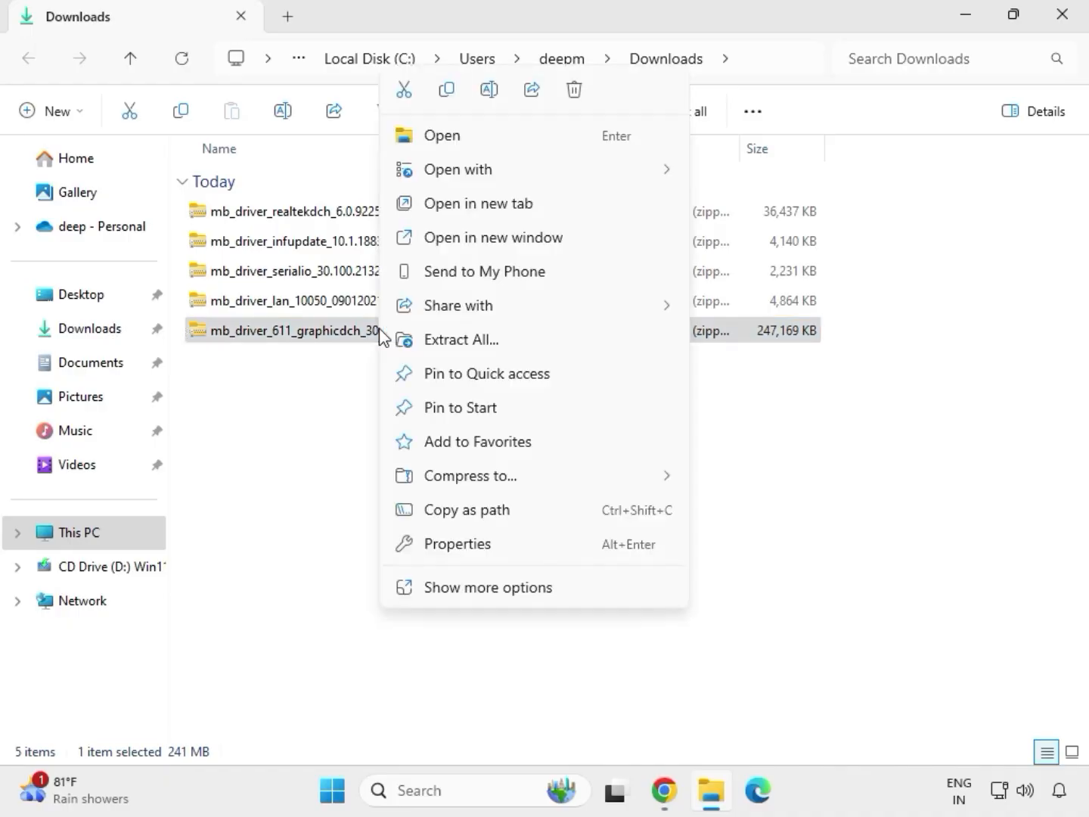
left_click(488, 591)
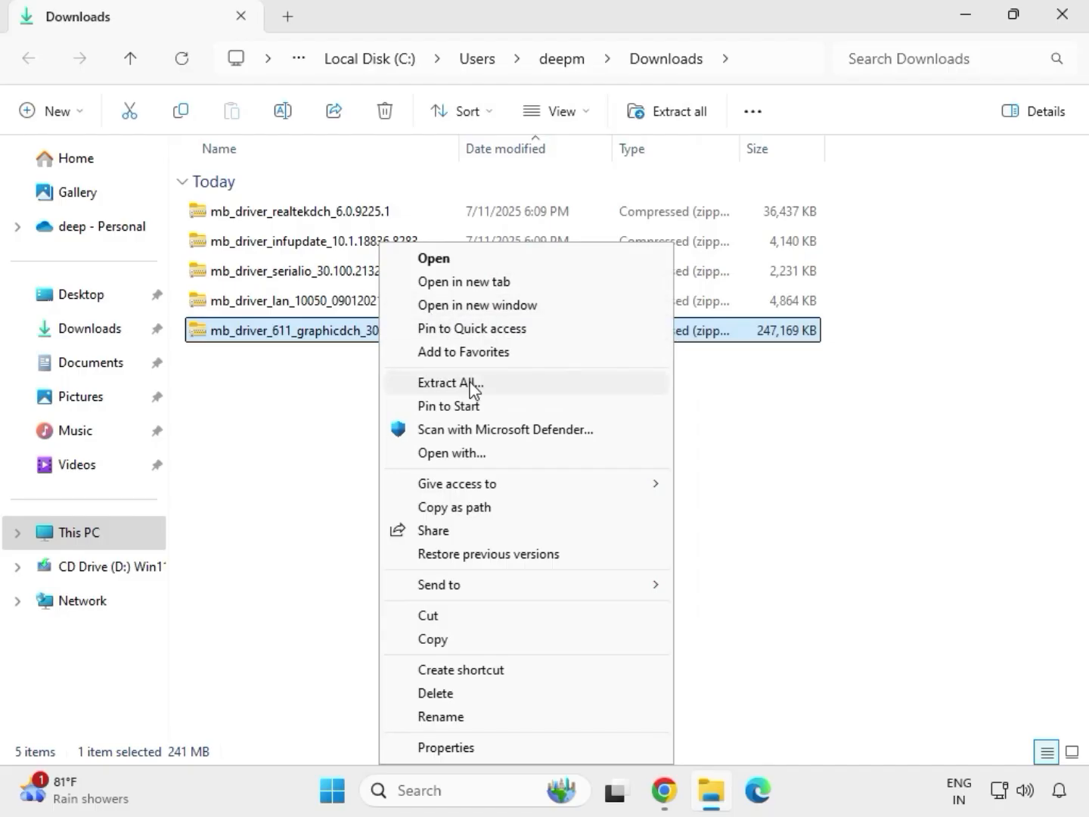
left_click(458, 386)
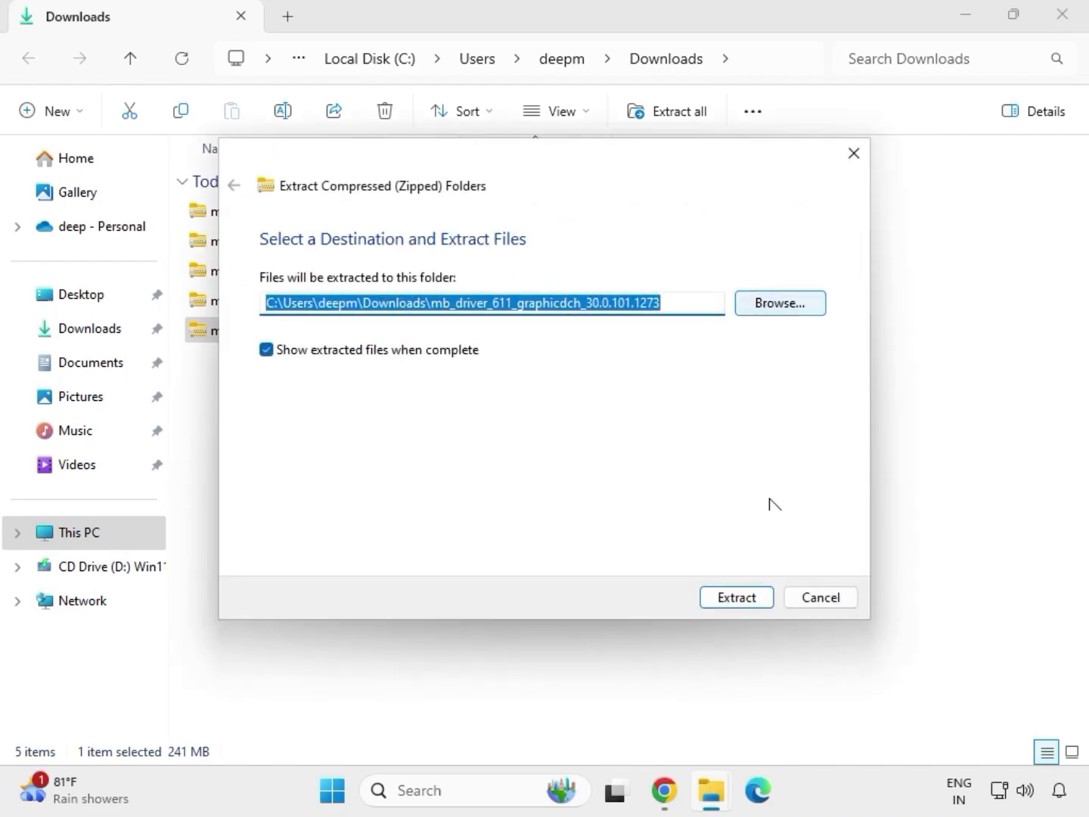
left_click(741, 599)
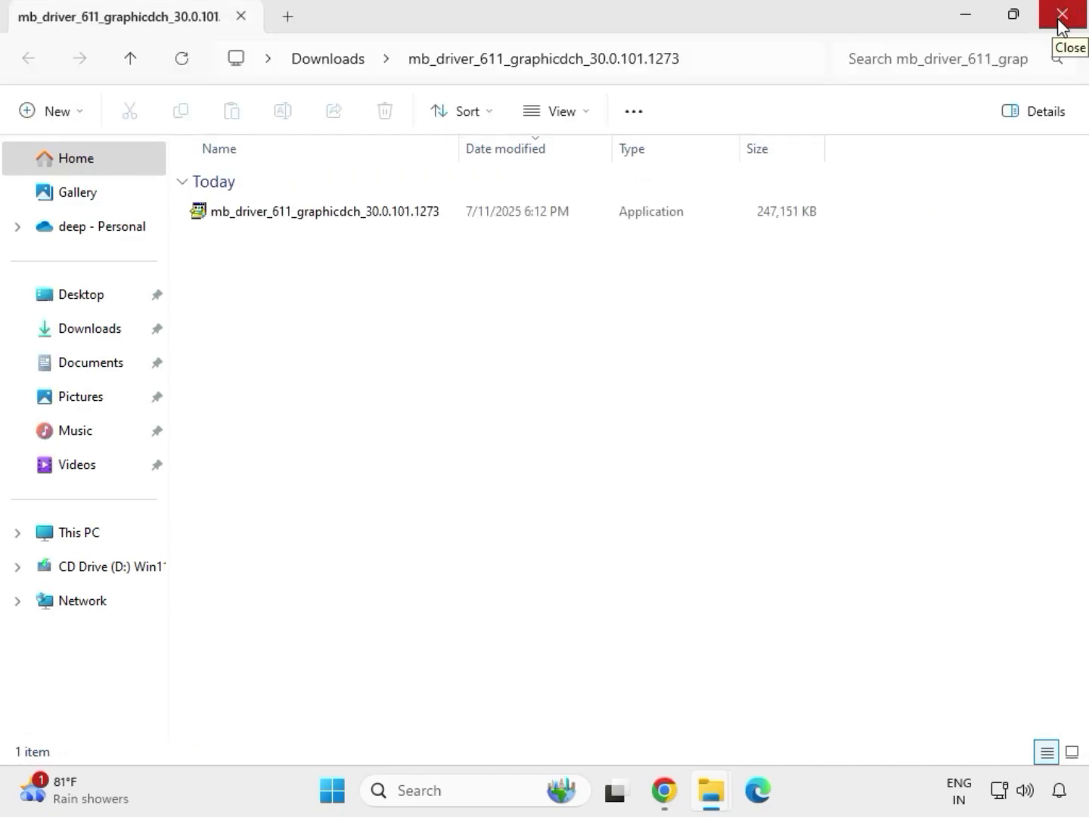
left_click(1062, 17)
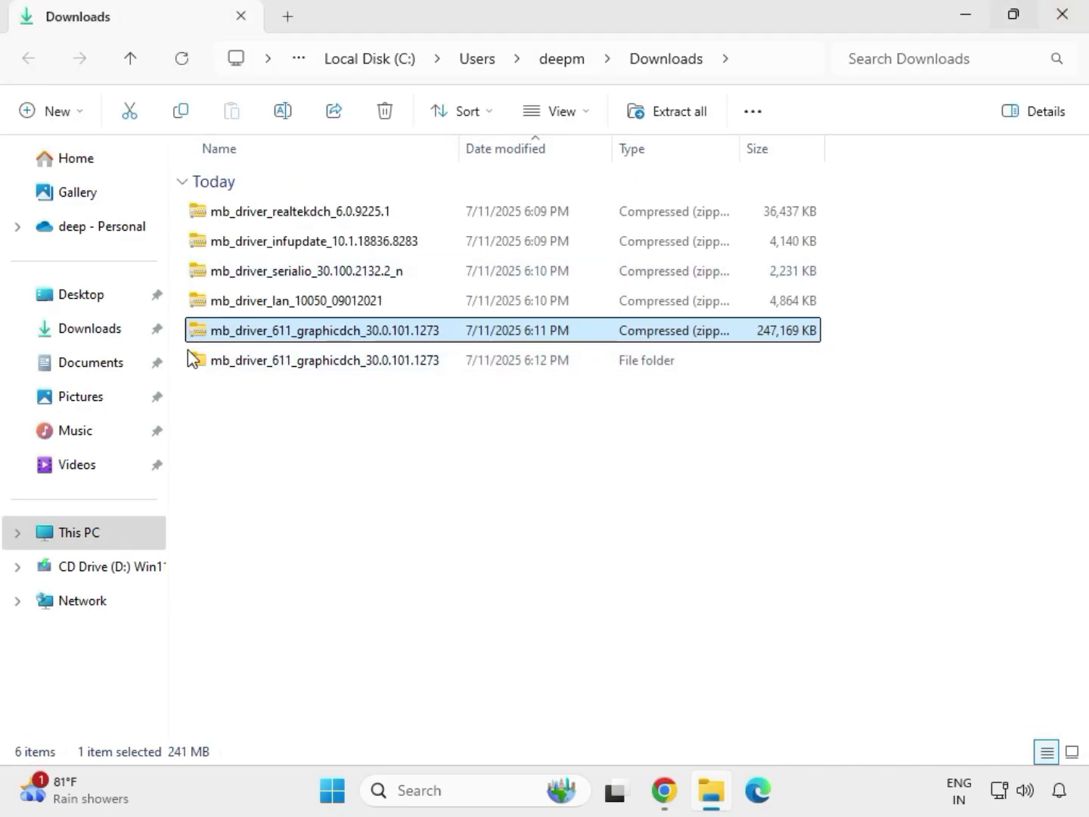
Extract the mb_driver_lan_10050_09012021 archive to its default folder and close the extracted folder's window.
left_click(275, 303)
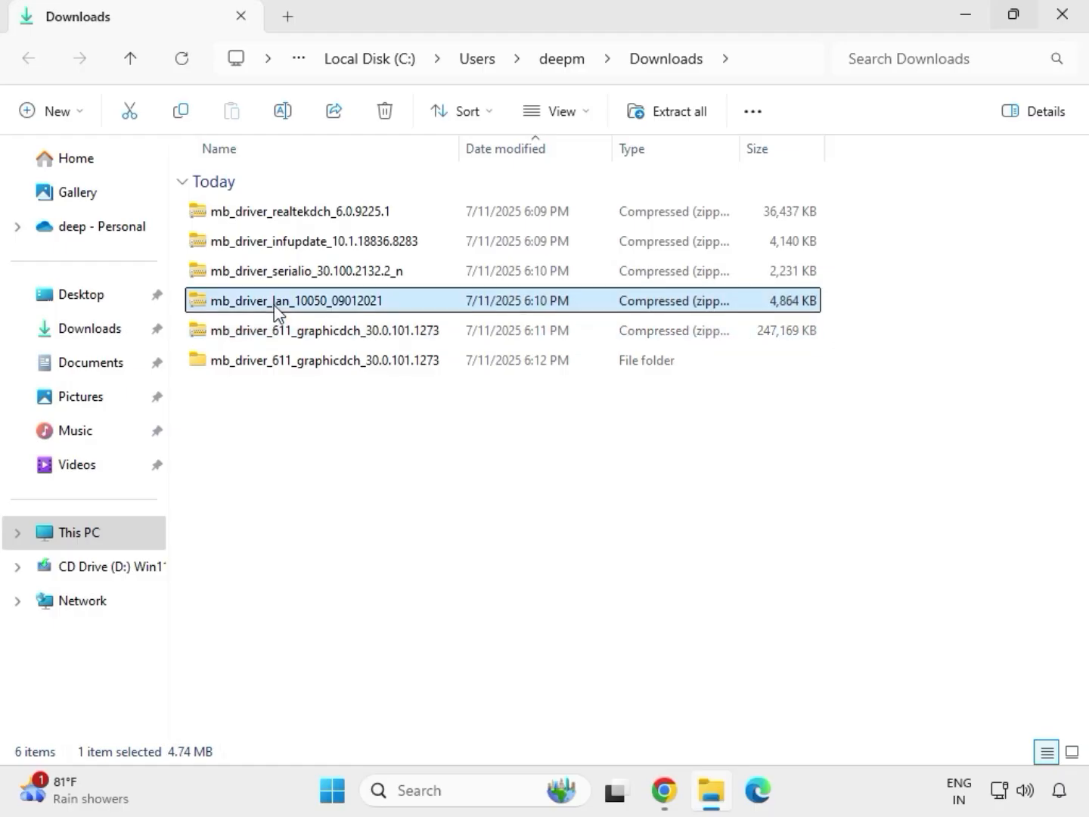
right_click(274, 305)
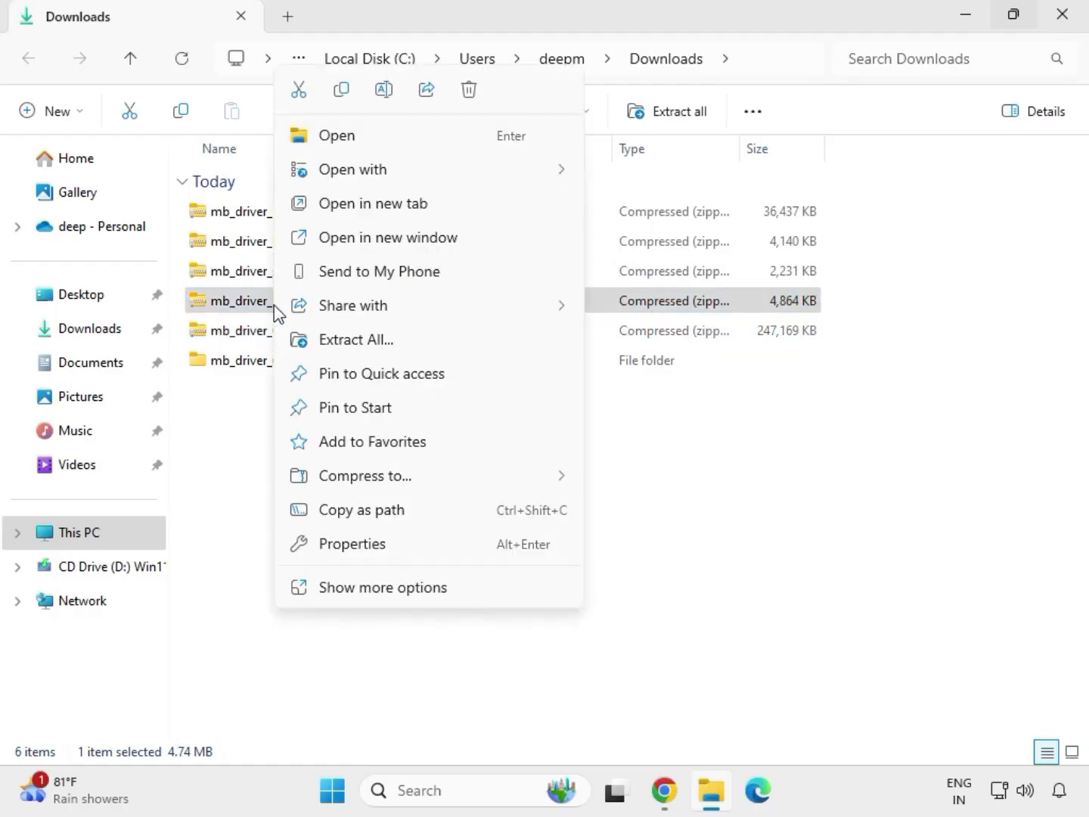
left_click(363, 587)
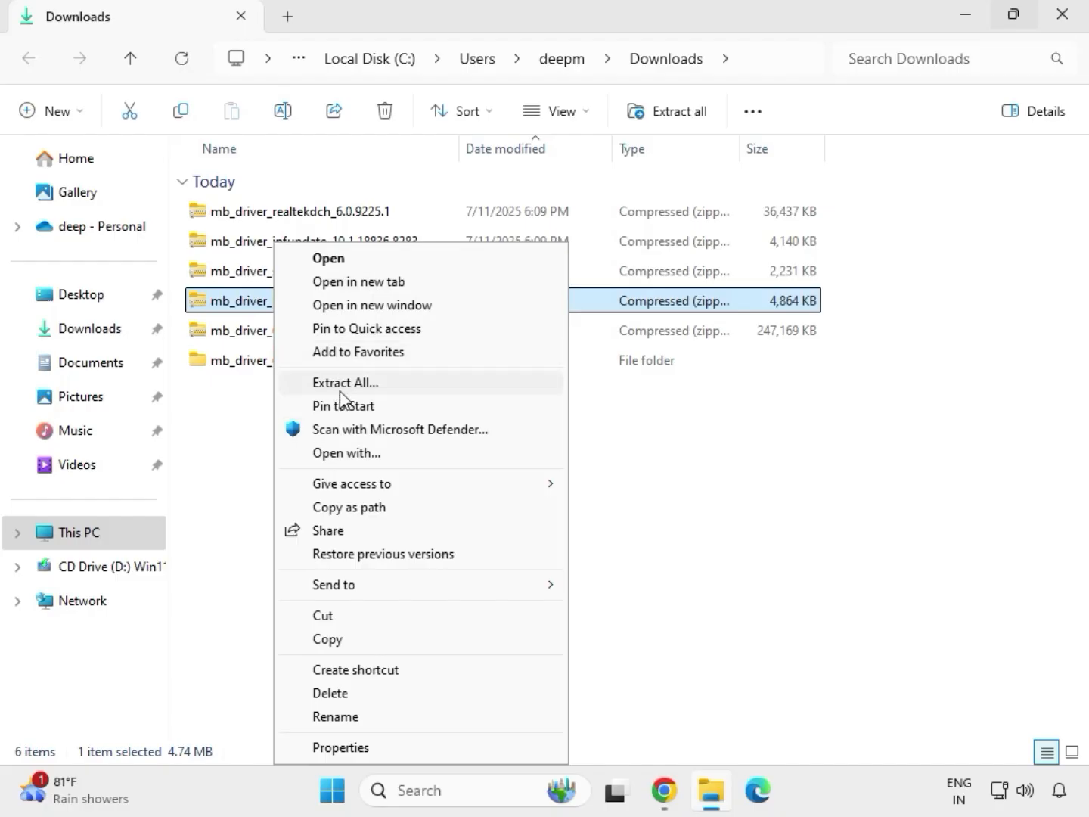
left_click(344, 383)
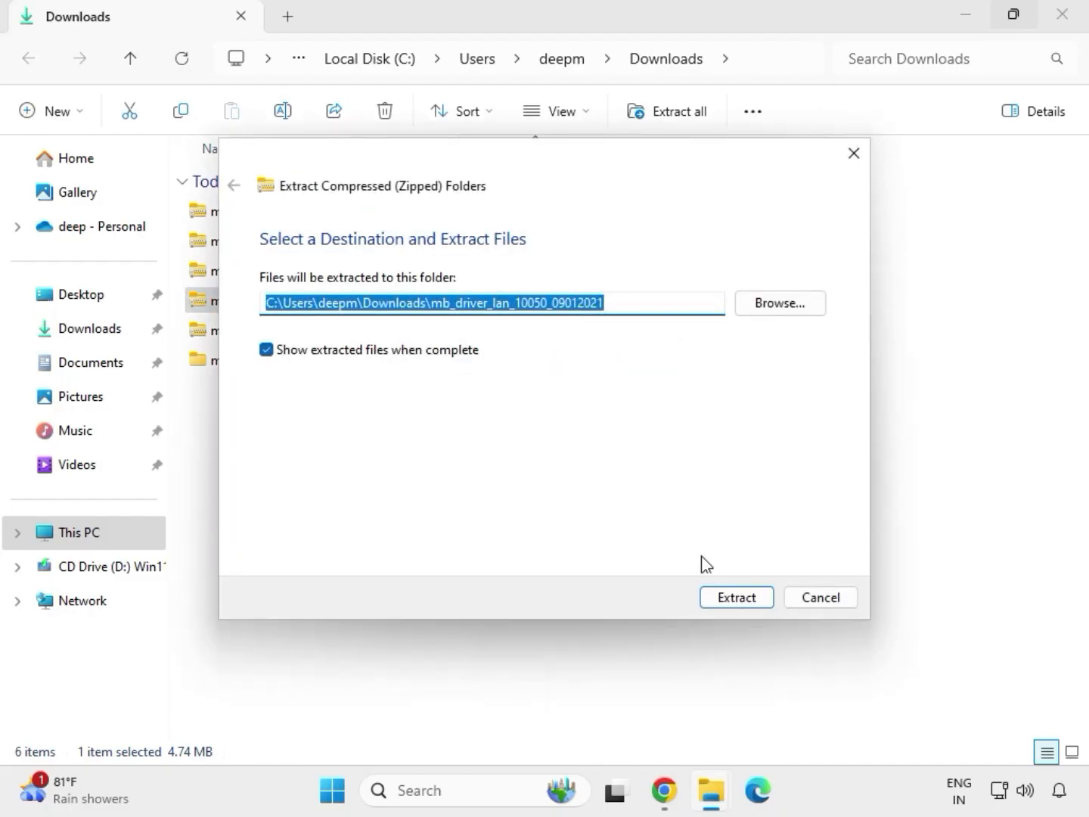
left_click(731, 598)
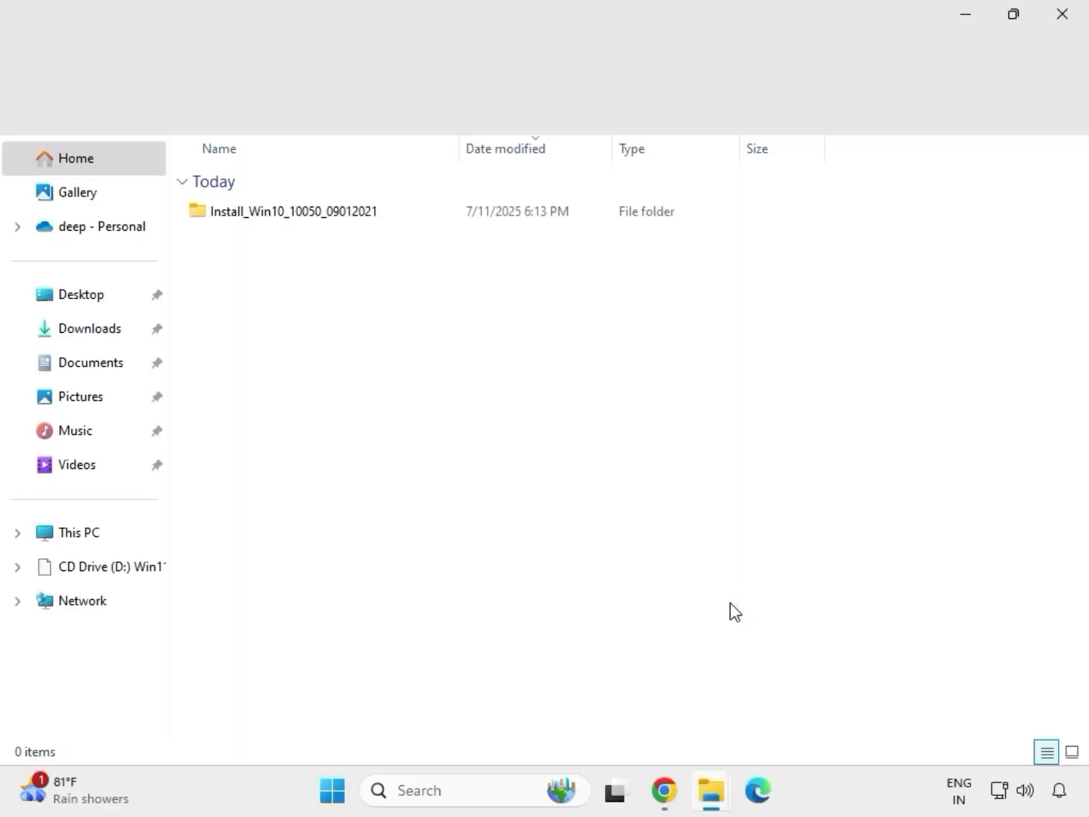
left_click(1070, 22)
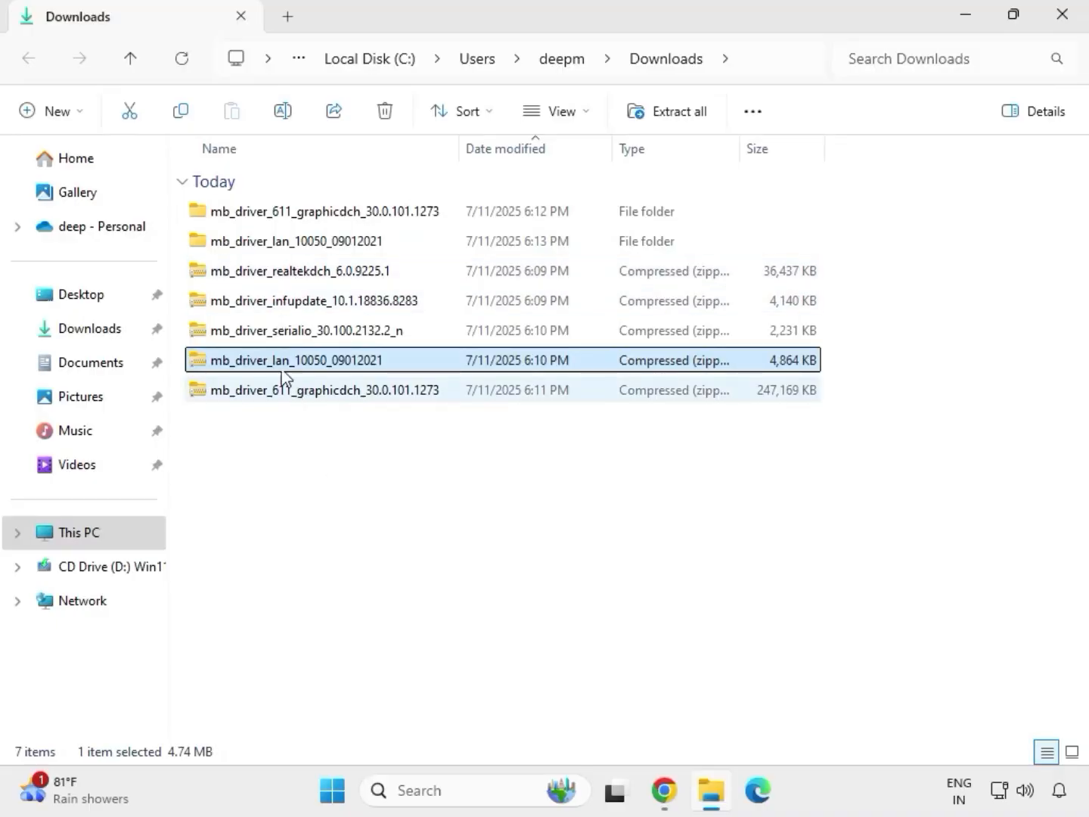
Extract the mb_driver_serialio_30.100.2132.2_n archive to its default folder and close the extracted folder's window.
left_click(274, 343)
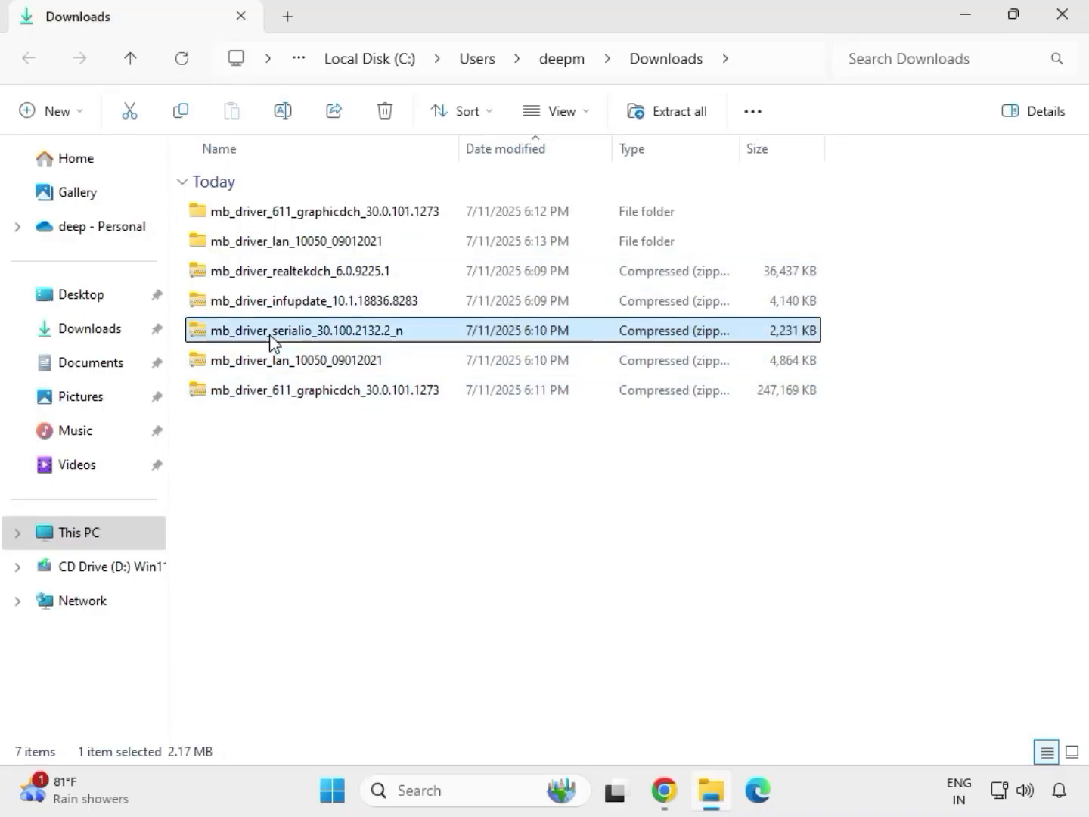
right_click(273, 343)
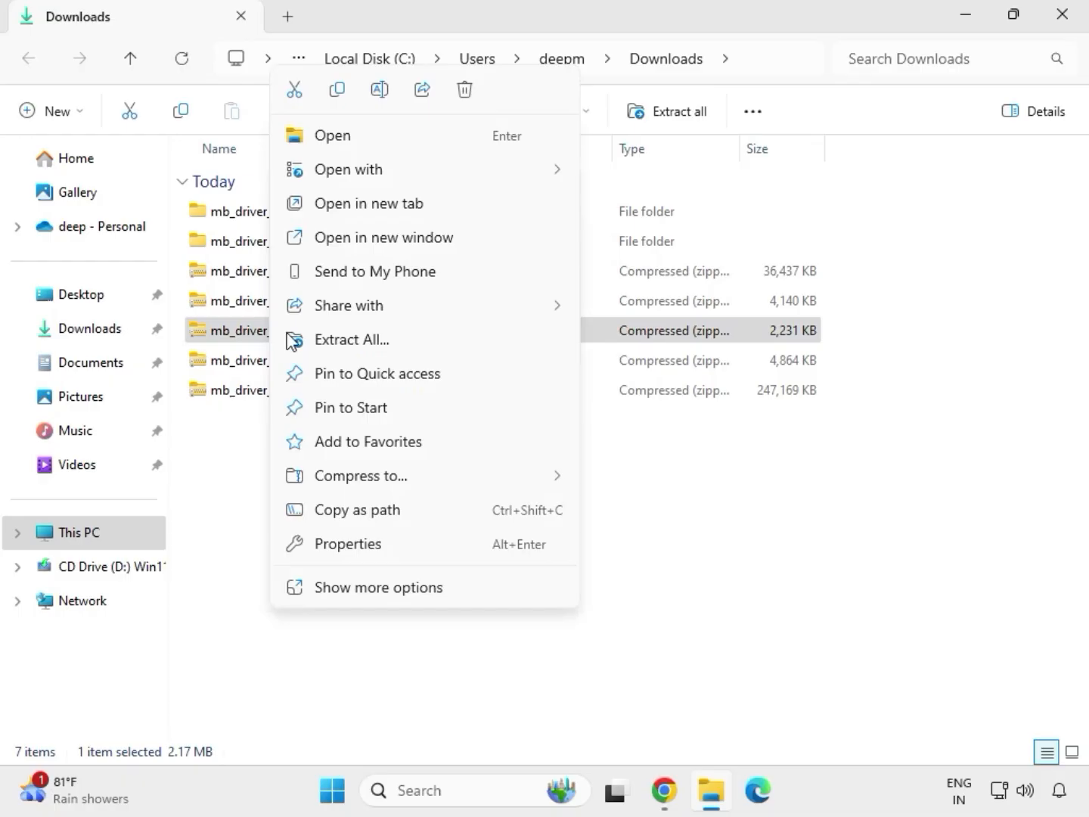
left_click(334, 341)
left_click(726, 597)
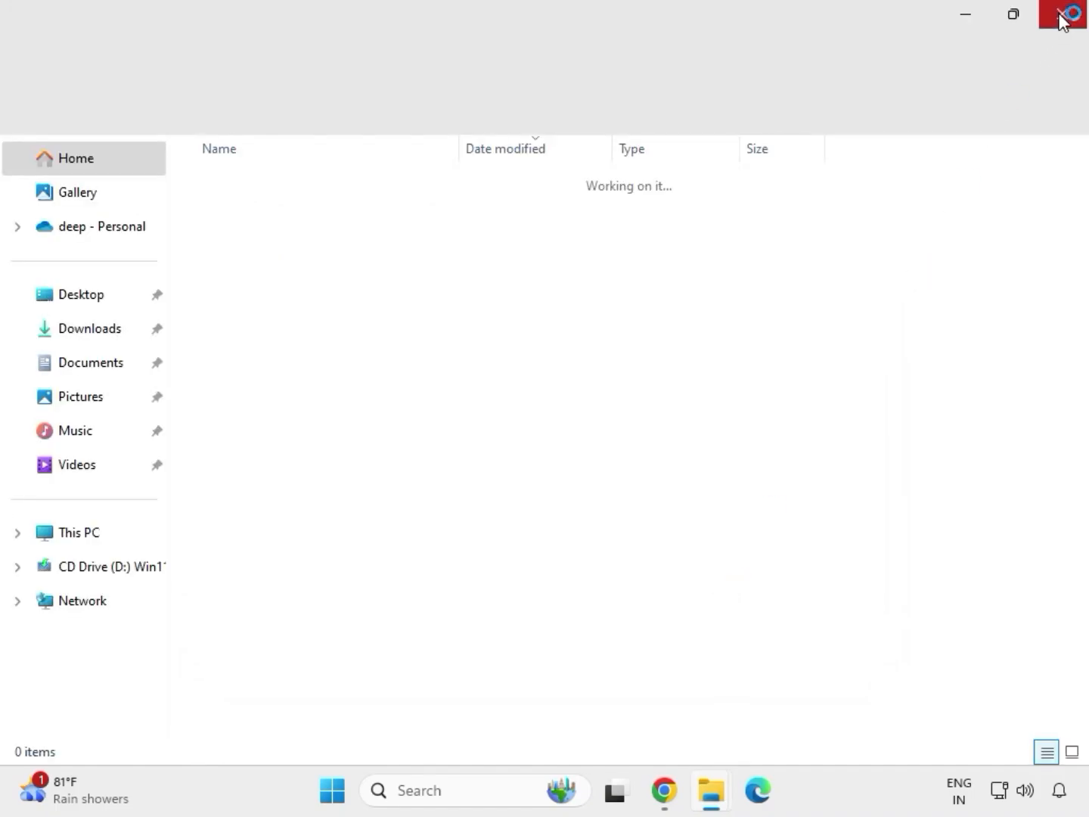
left_click(1064, 18)
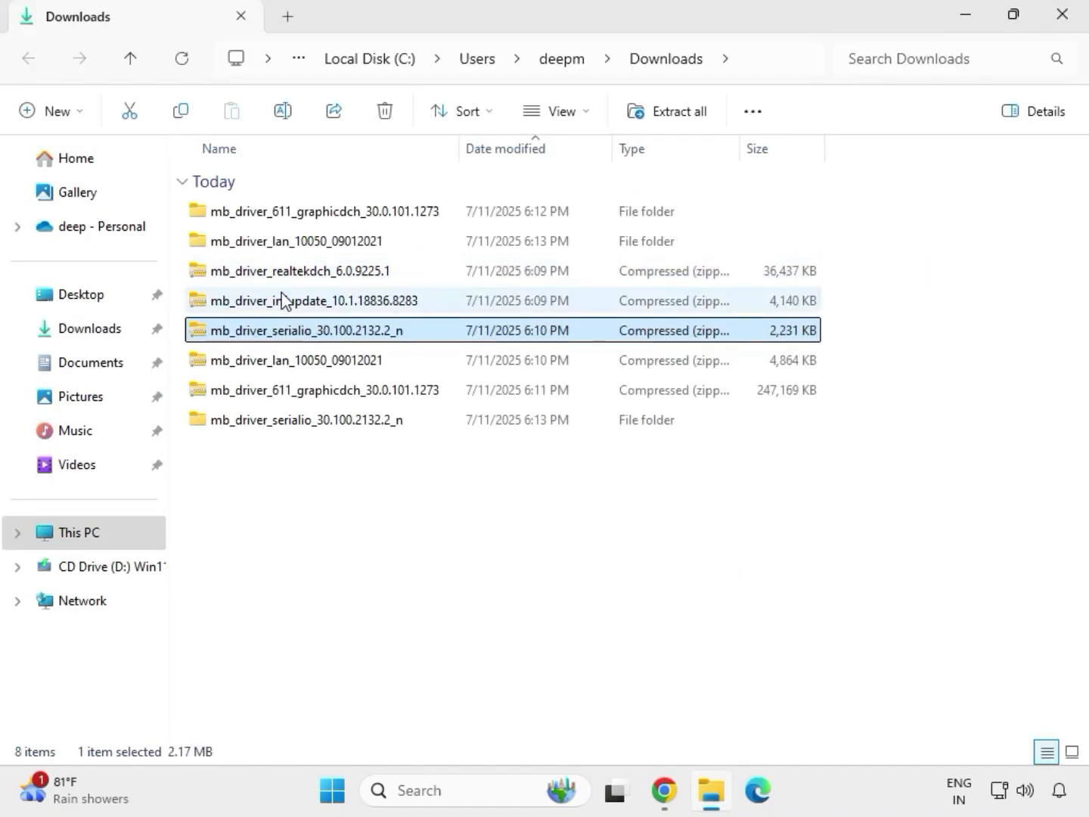
Extract the mb_driver_infupdate_10.1.18836.8283 archive to its default folder and close the extracted folder's window.
left_click(283, 303)
right_click(282, 305)
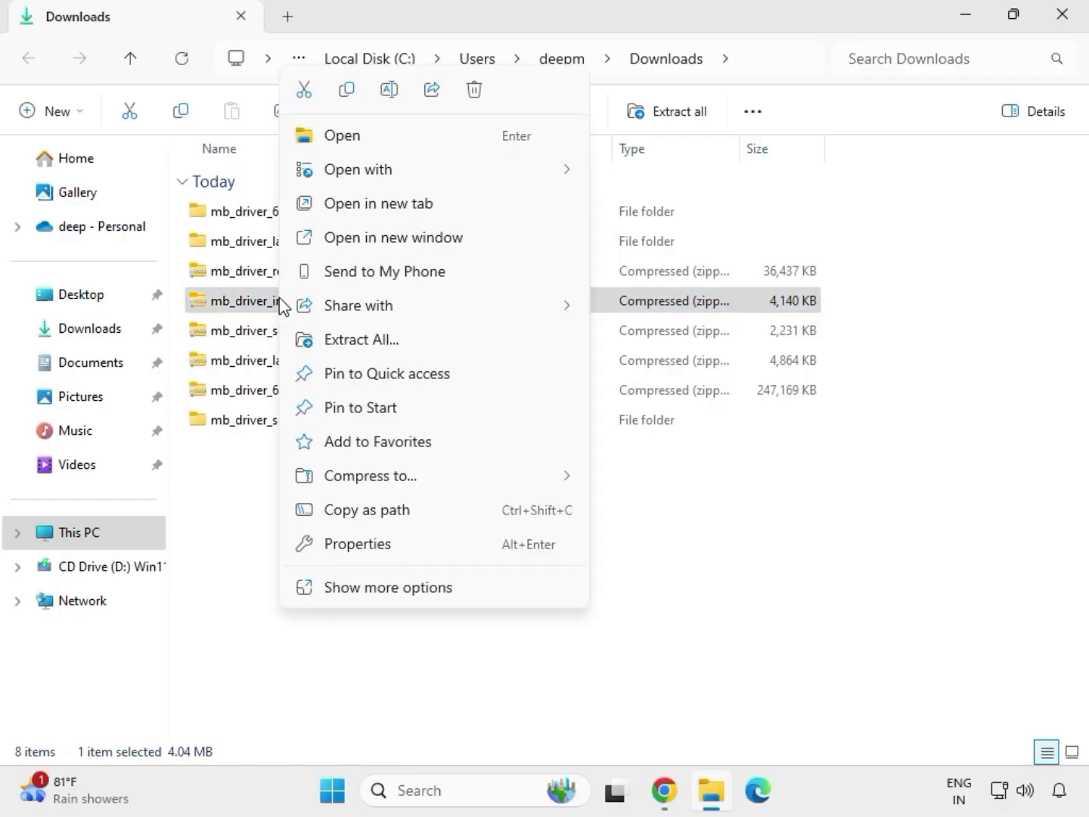
left_click(383, 342)
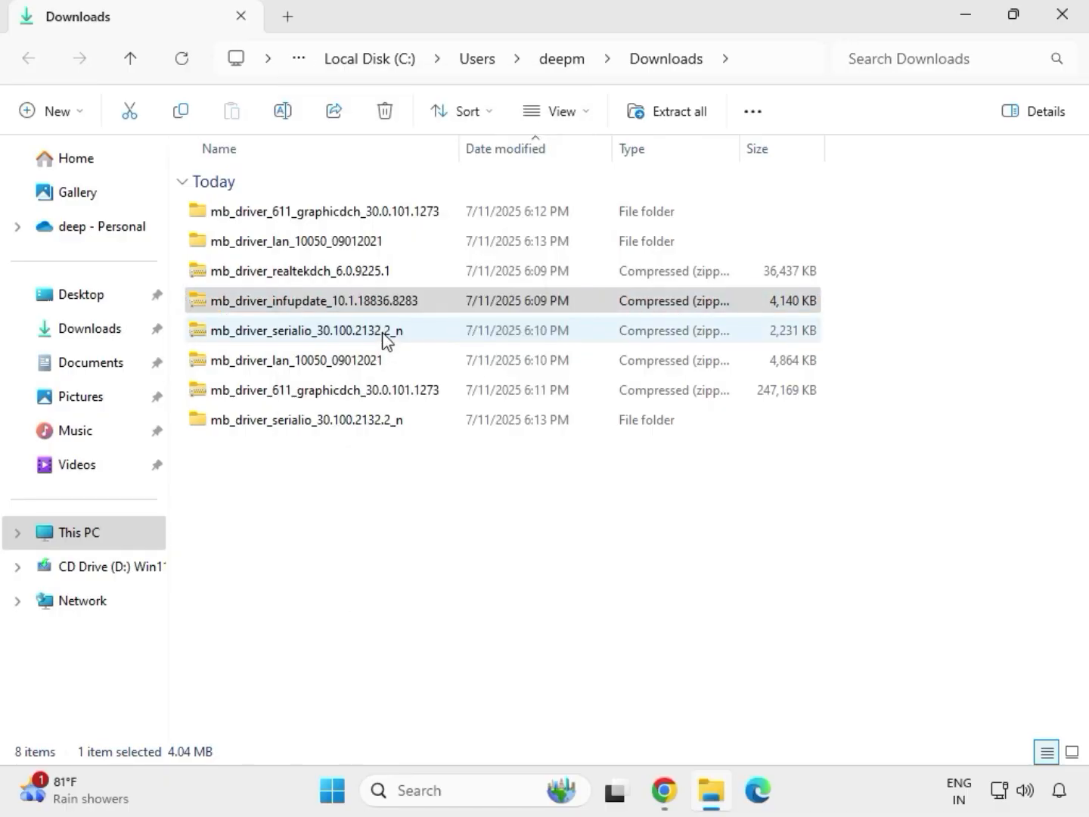
left_click(724, 602)
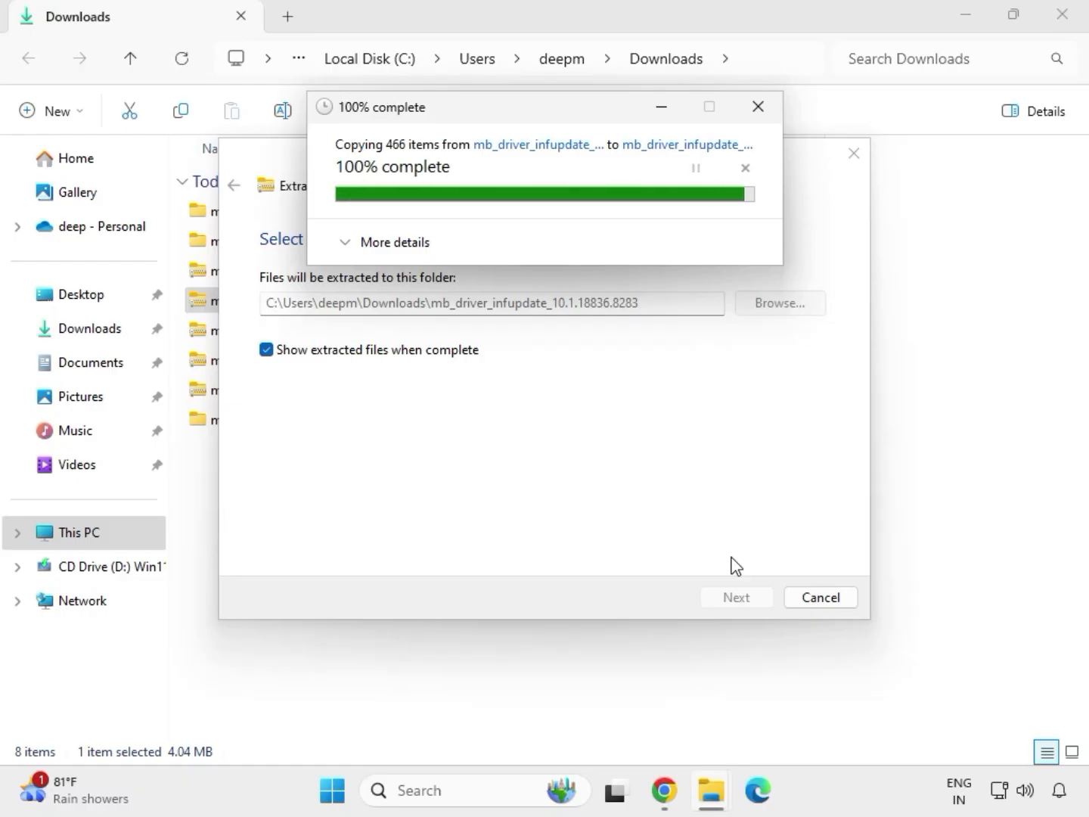
left_click(1063, 16)
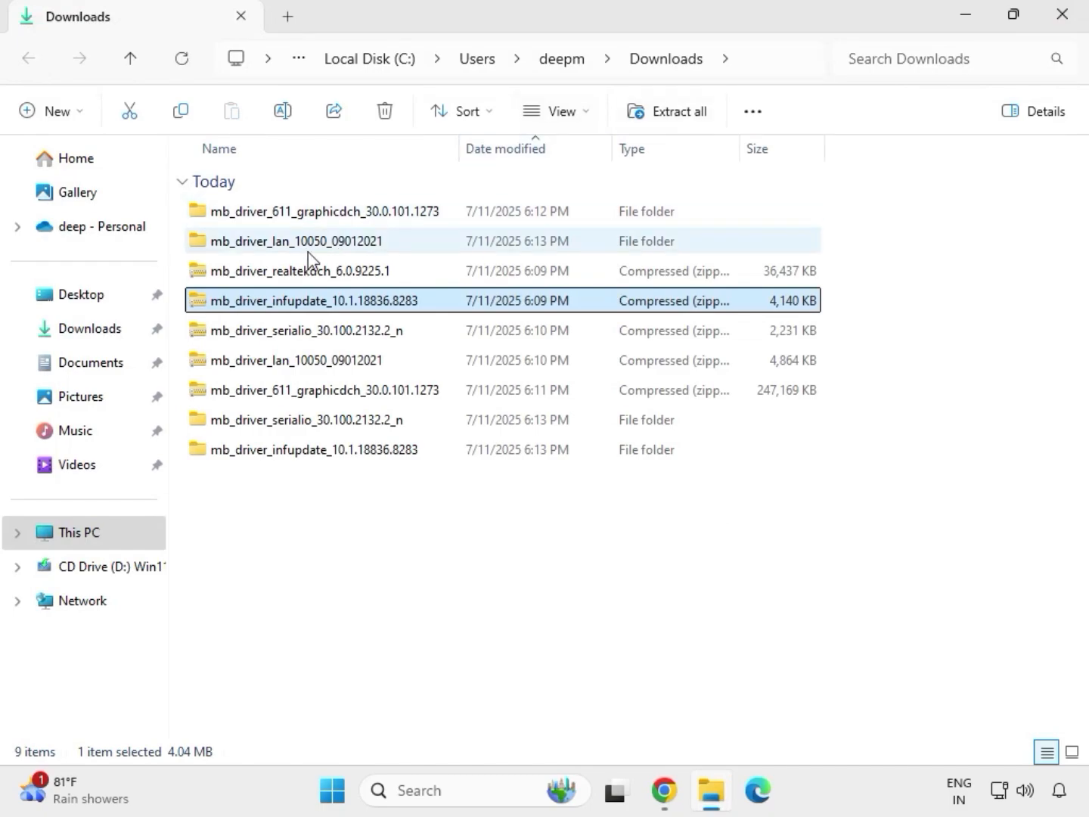
Extract the mb_driver_realtekdch_6.0.9225.1 archive to its default folder and close the extracted folder's window.
left_click(292, 273)
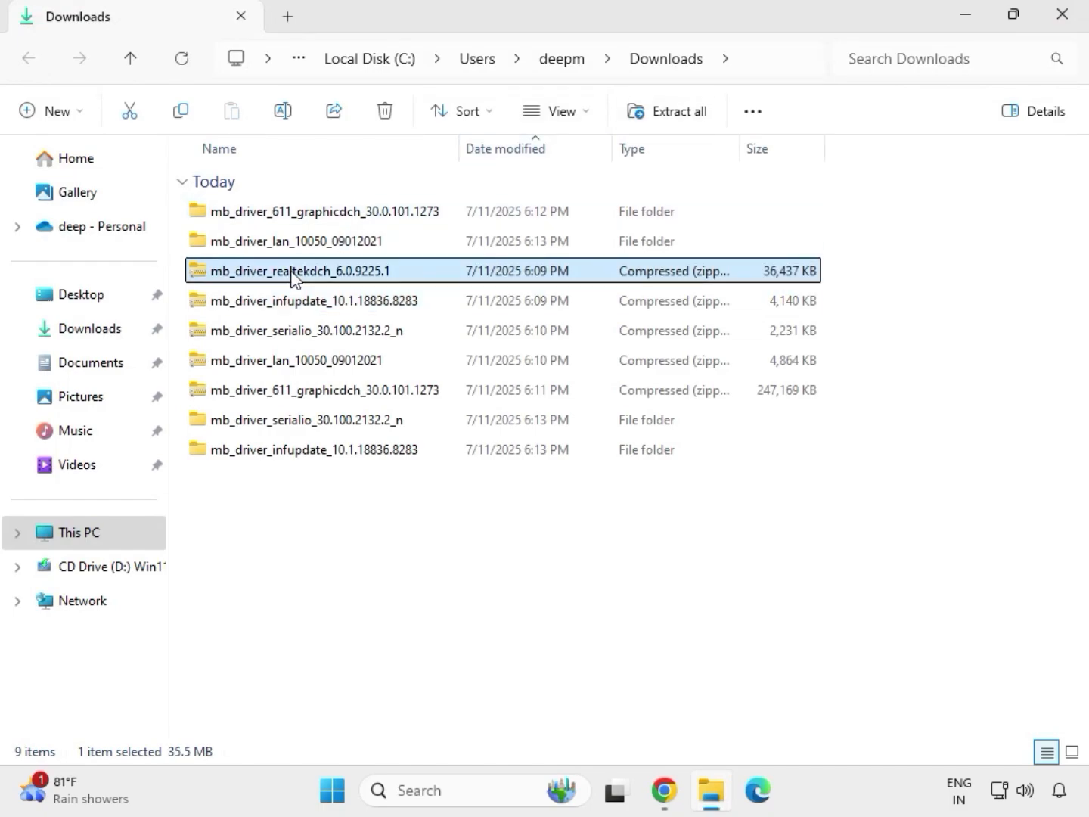
right_click(293, 274)
left_click(358, 341)
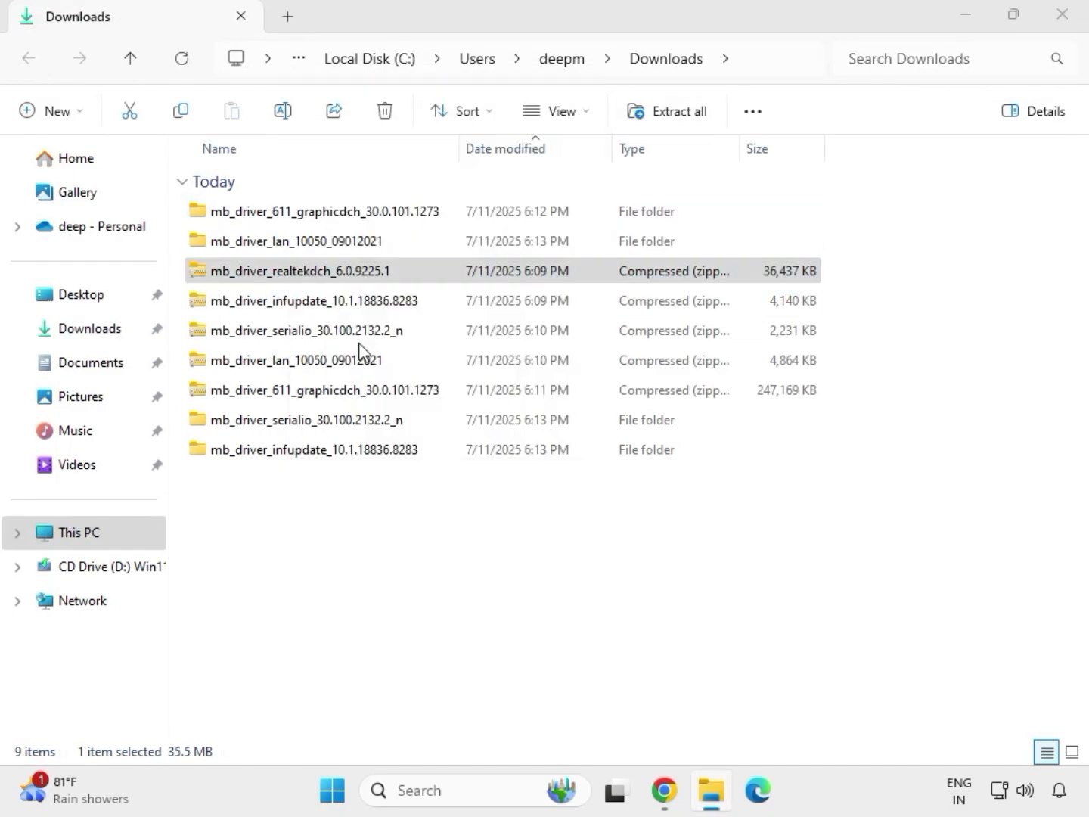
left_click(715, 597)
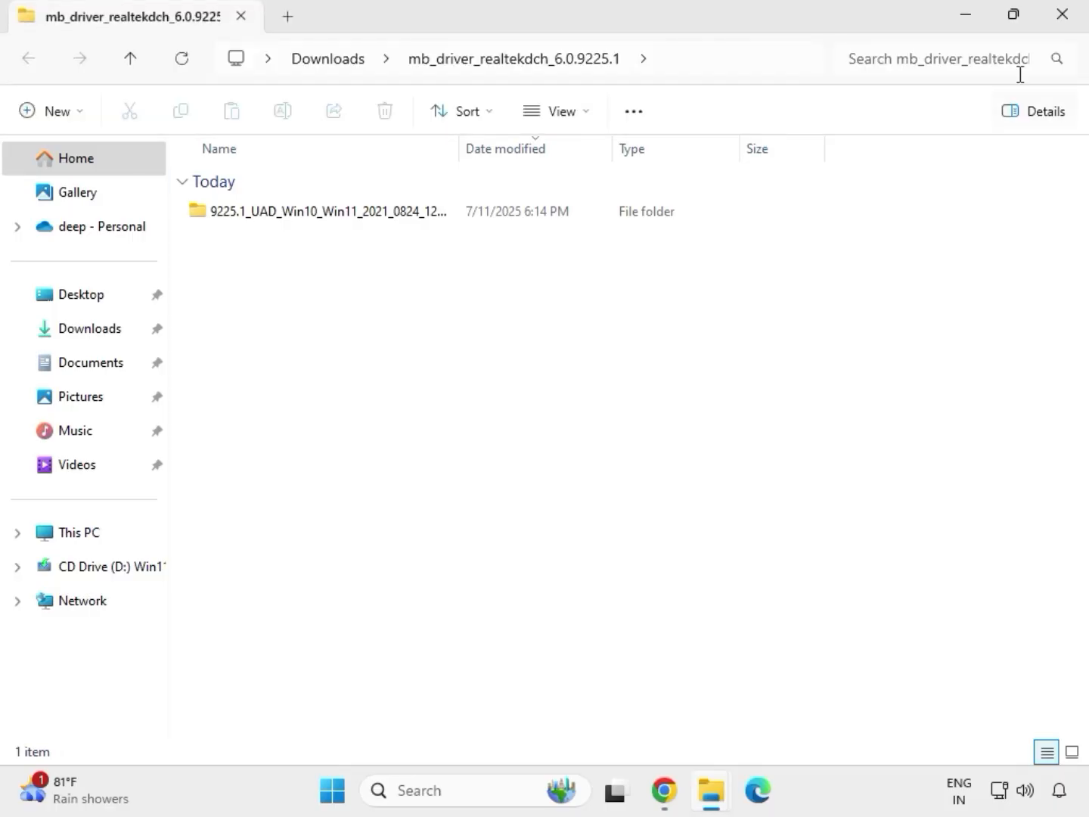
left_click(1066, 27)
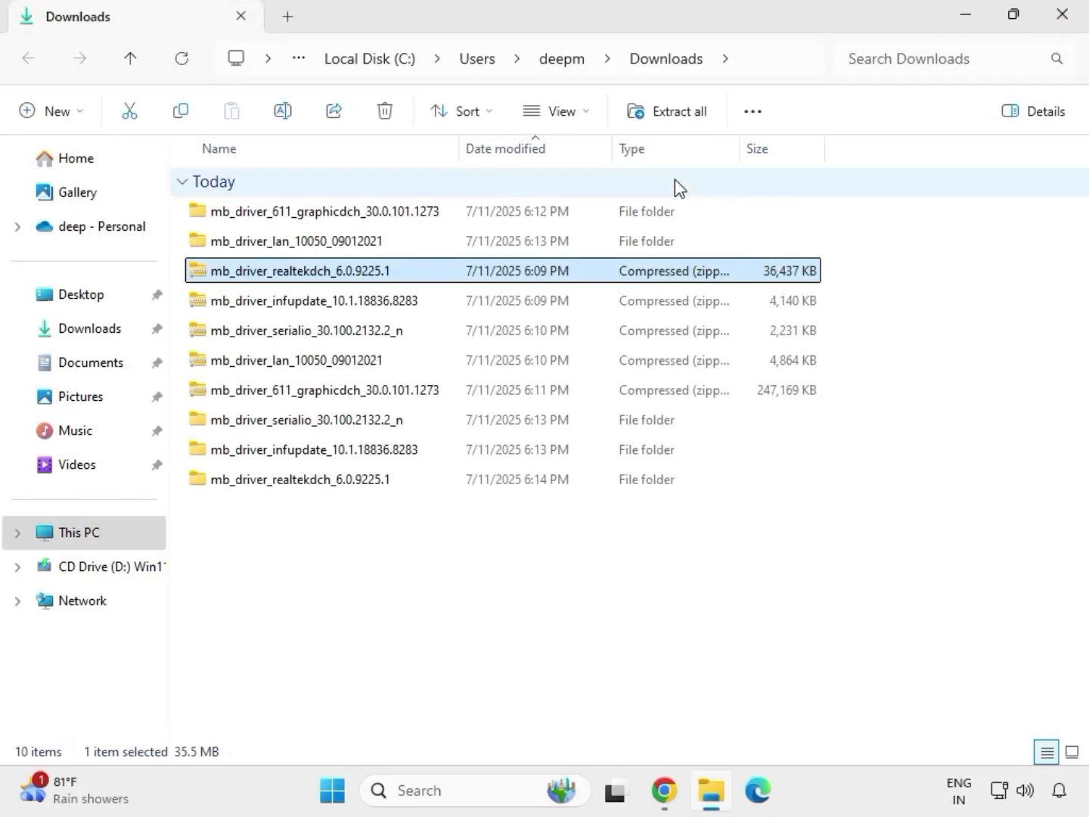
Refresh the Downloads folder listing so the extracted driver folders are sorted together.
left_click(514, 608)
right_click(483, 560)
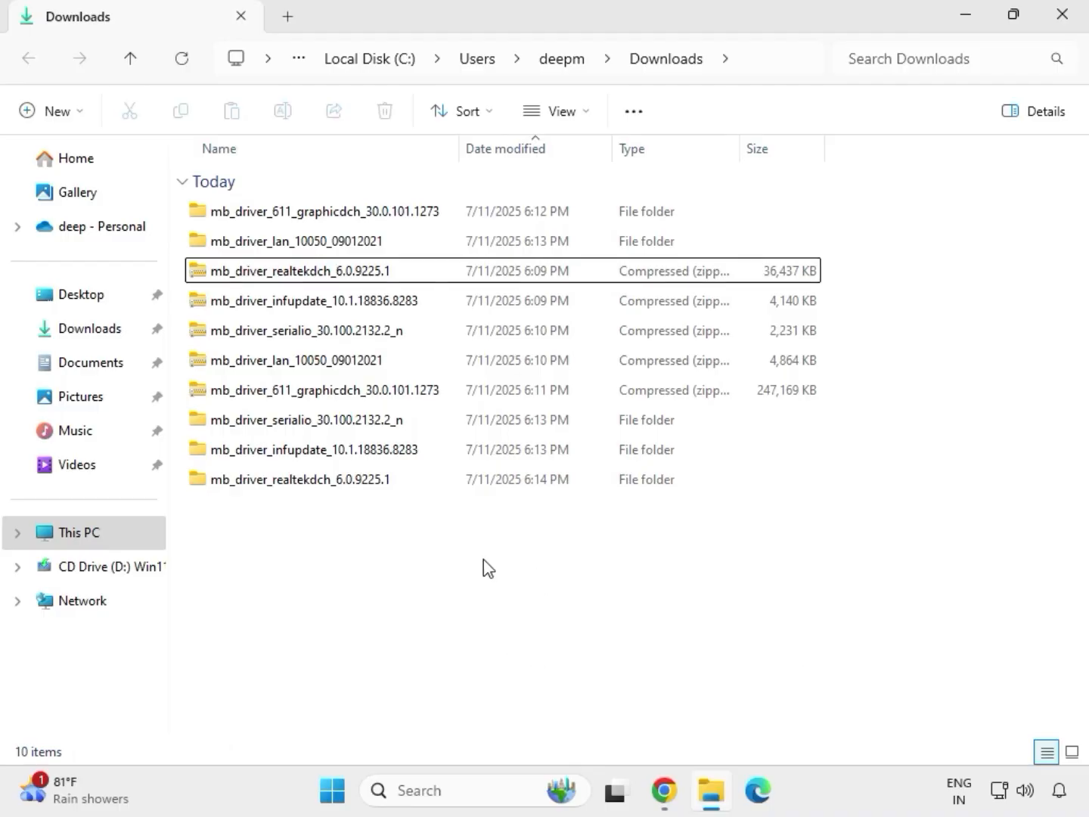
right_click(457, 556)
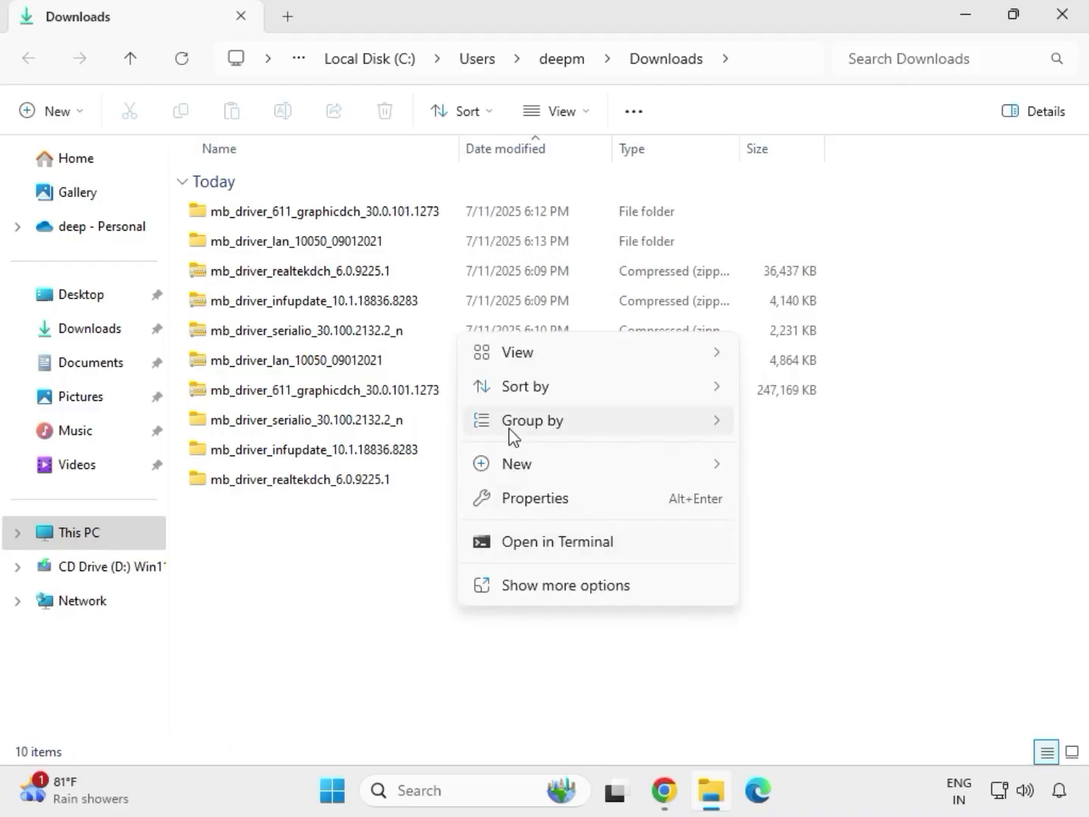
mouse_move(515, 473)
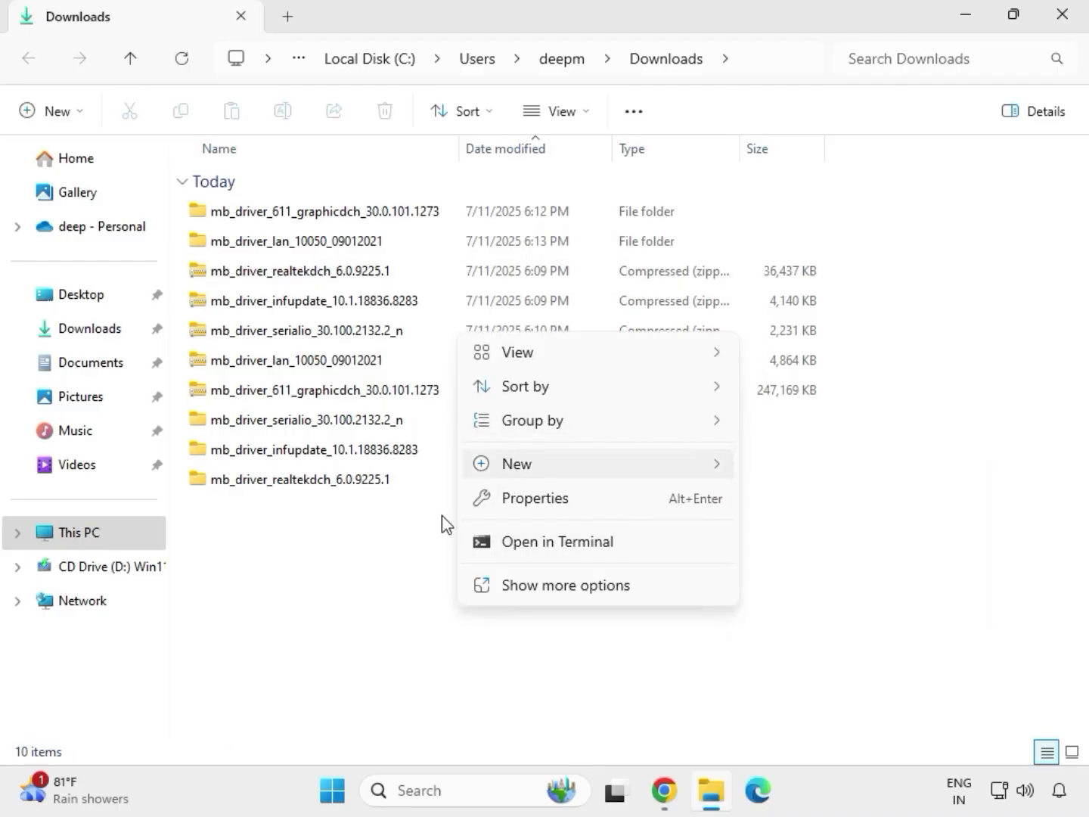
left_click(431, 532)
right_click(431, 539)
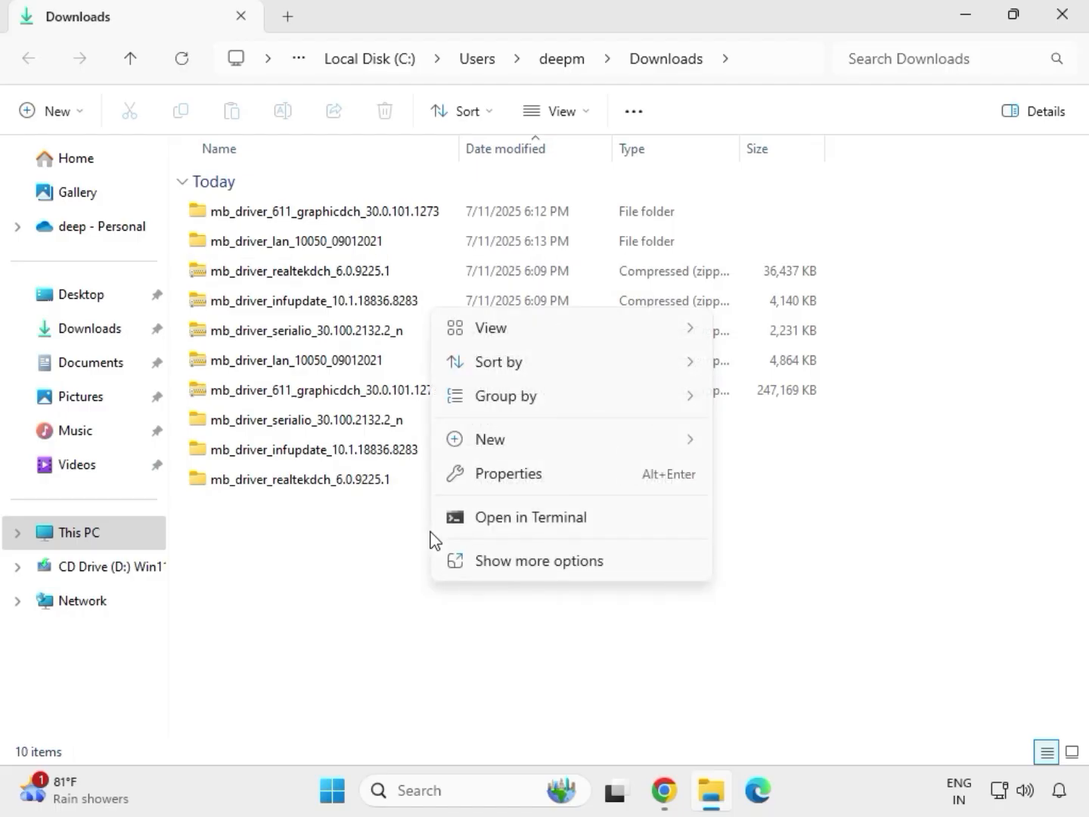
left_click(493, 548)
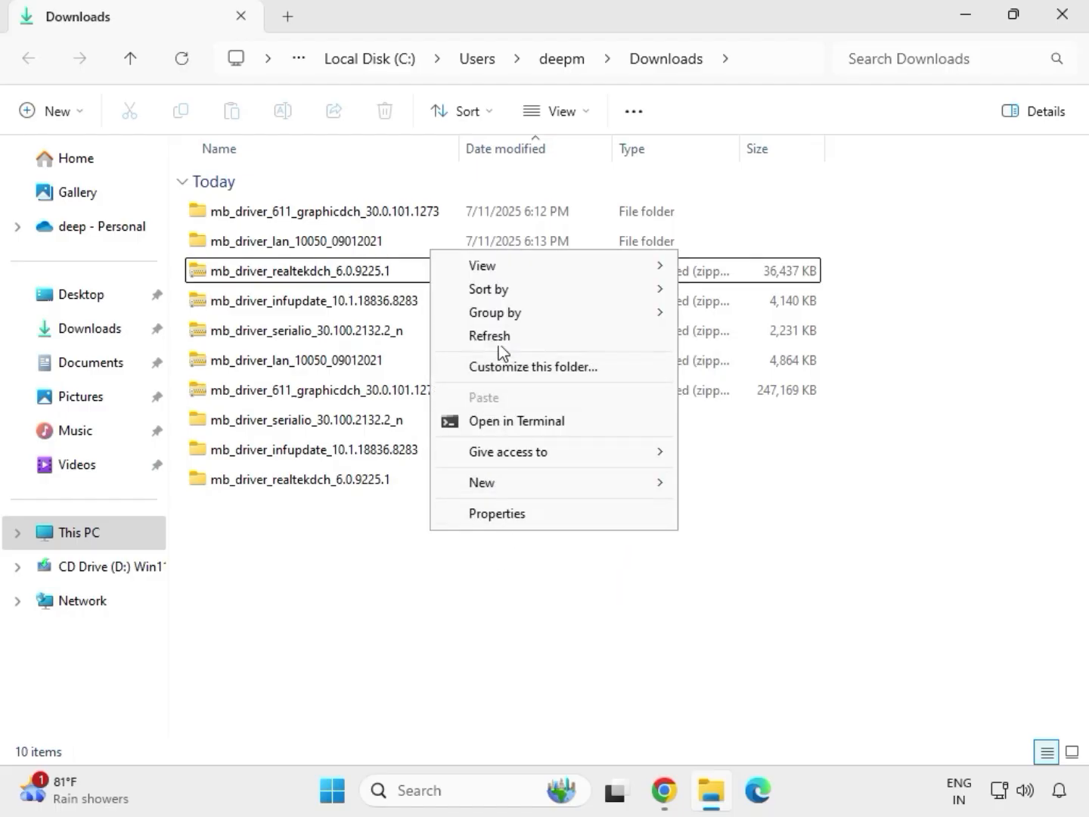
left_click(499, 342)
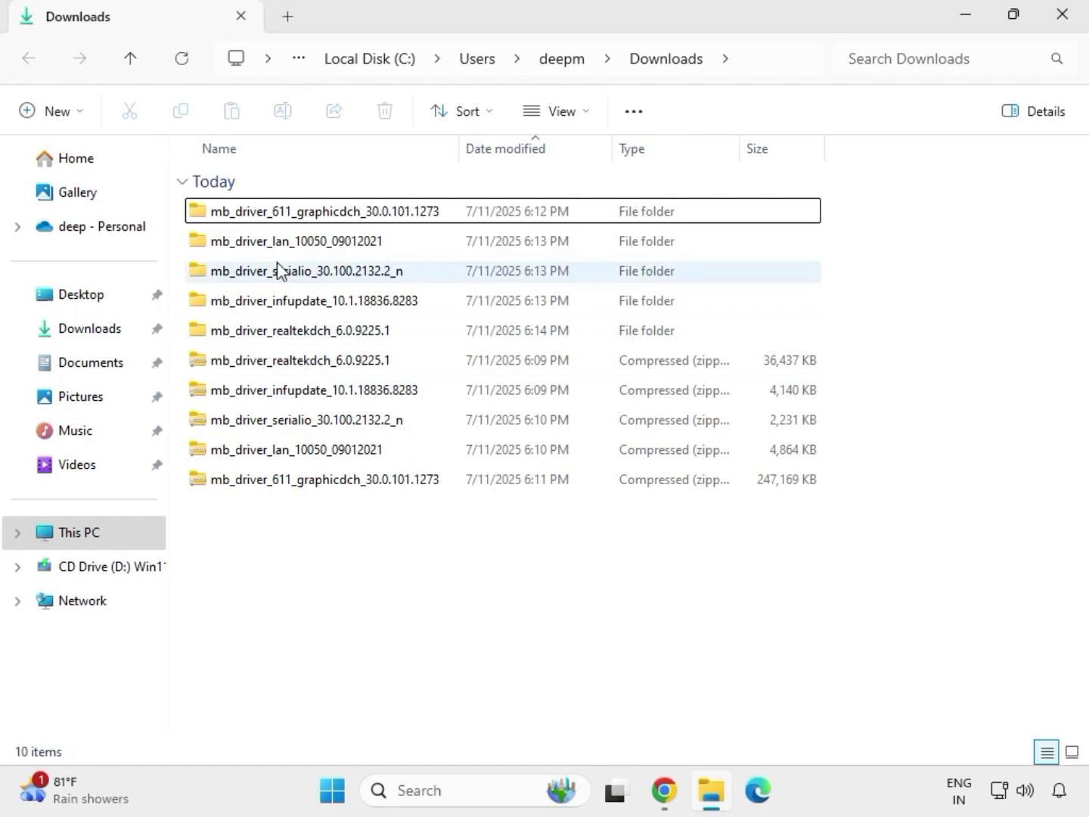
Run the mb_driver_611_graphicdch_30.0.101.1273 installer from its extracted folder as administrator, allow its changes and close the folder window.
left_click_drag(837, 342, 542, 224)
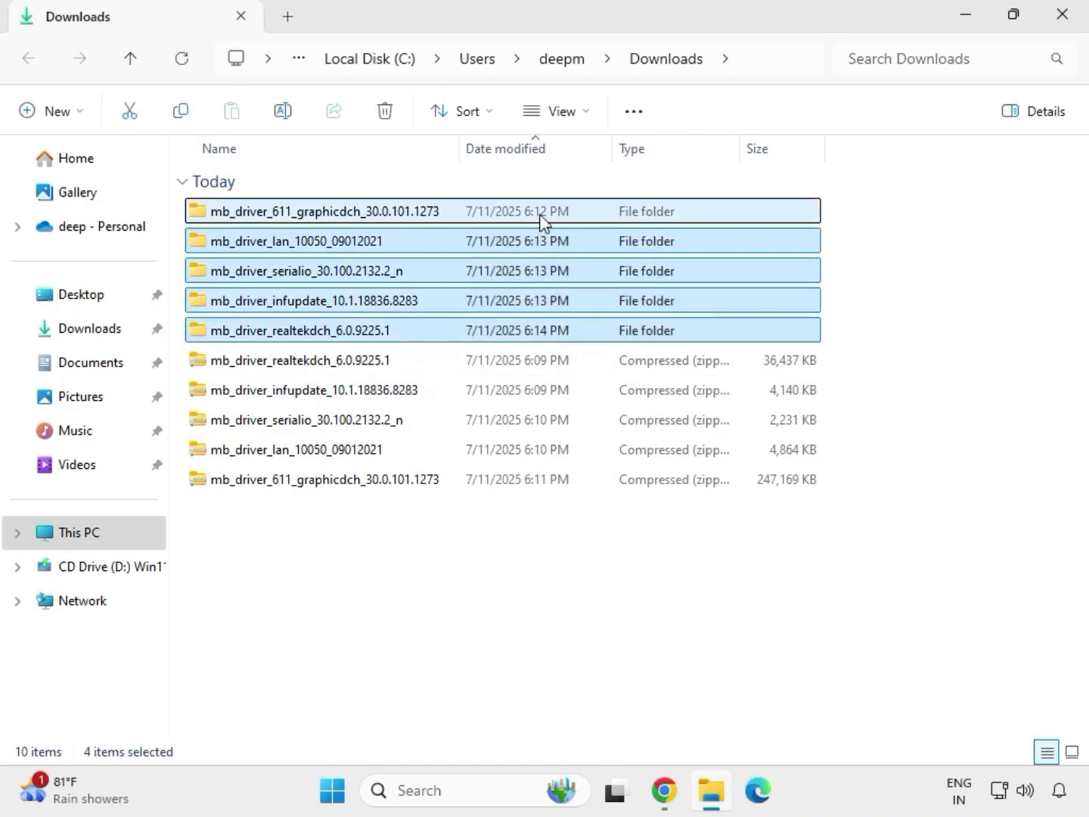
left_click(319, 215)
double_click(347, 211)
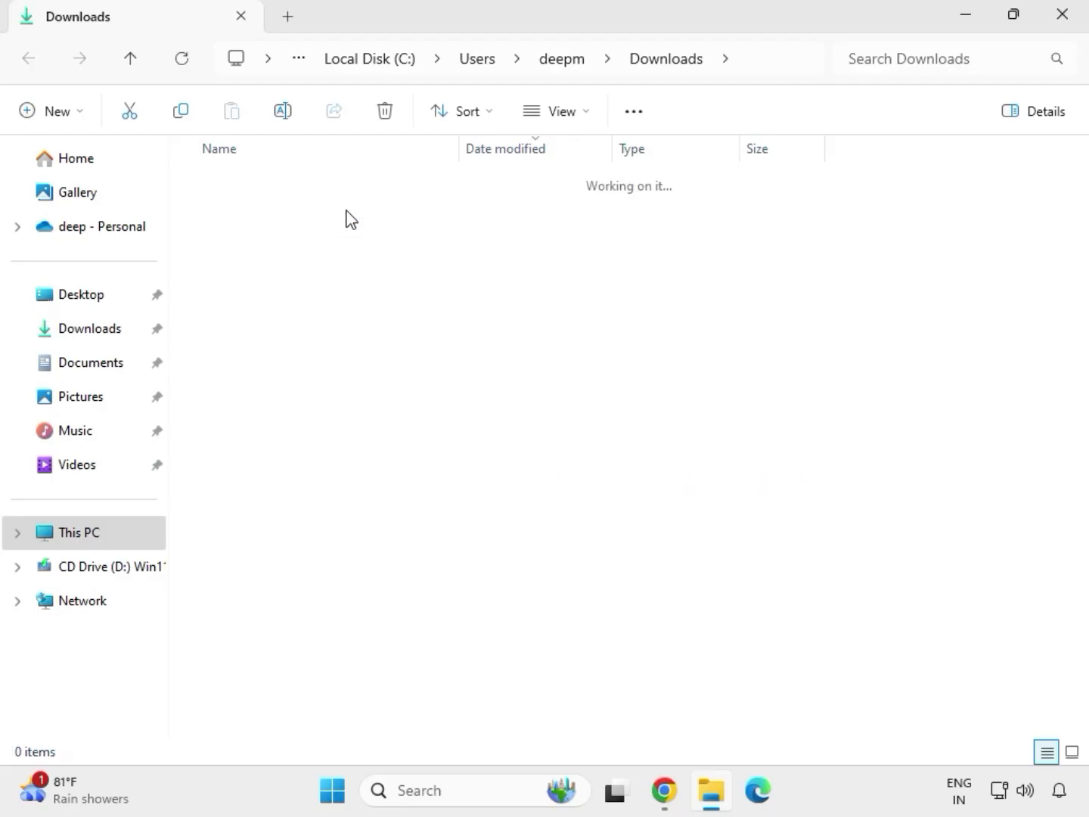
left_click(303, 218)
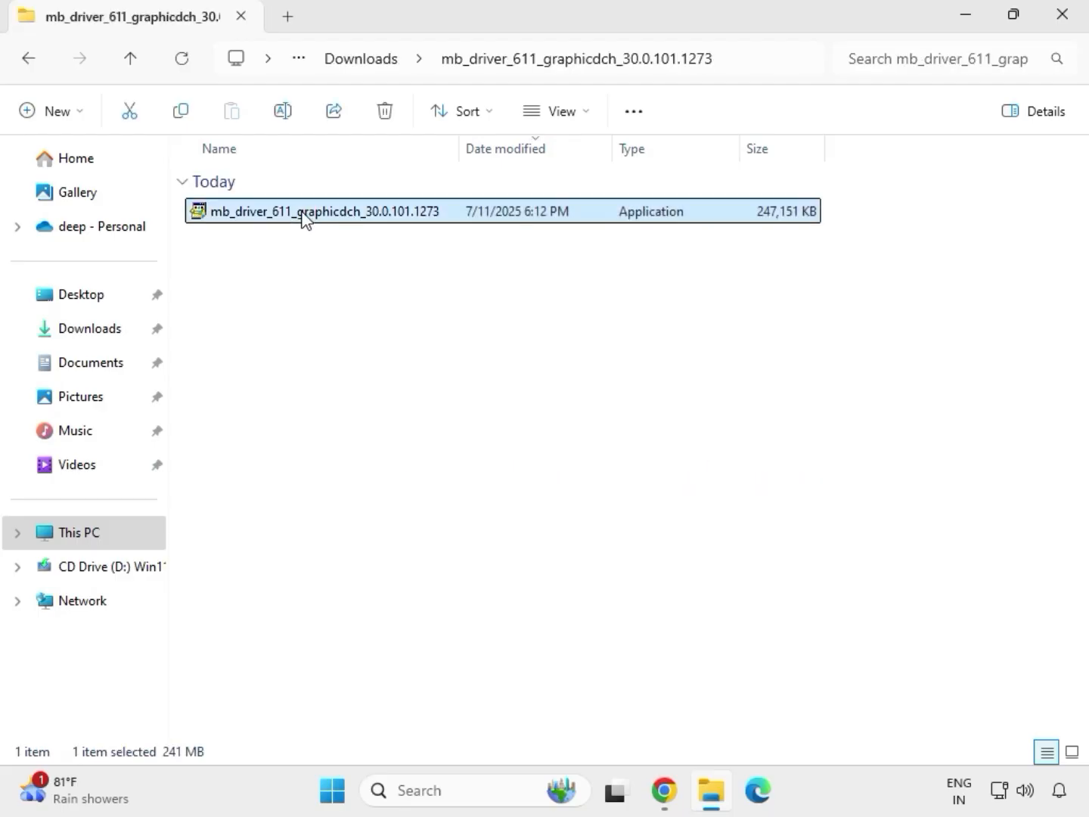
right_click(330, 258)
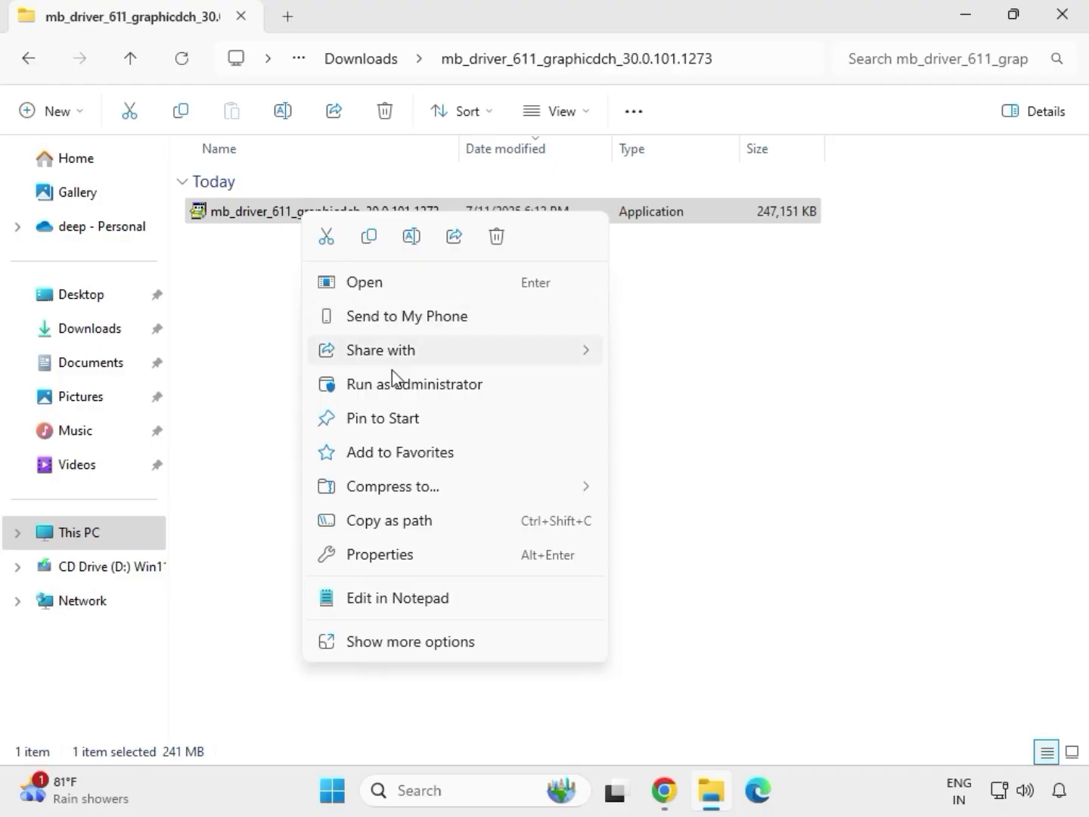
left_click(400, 390)
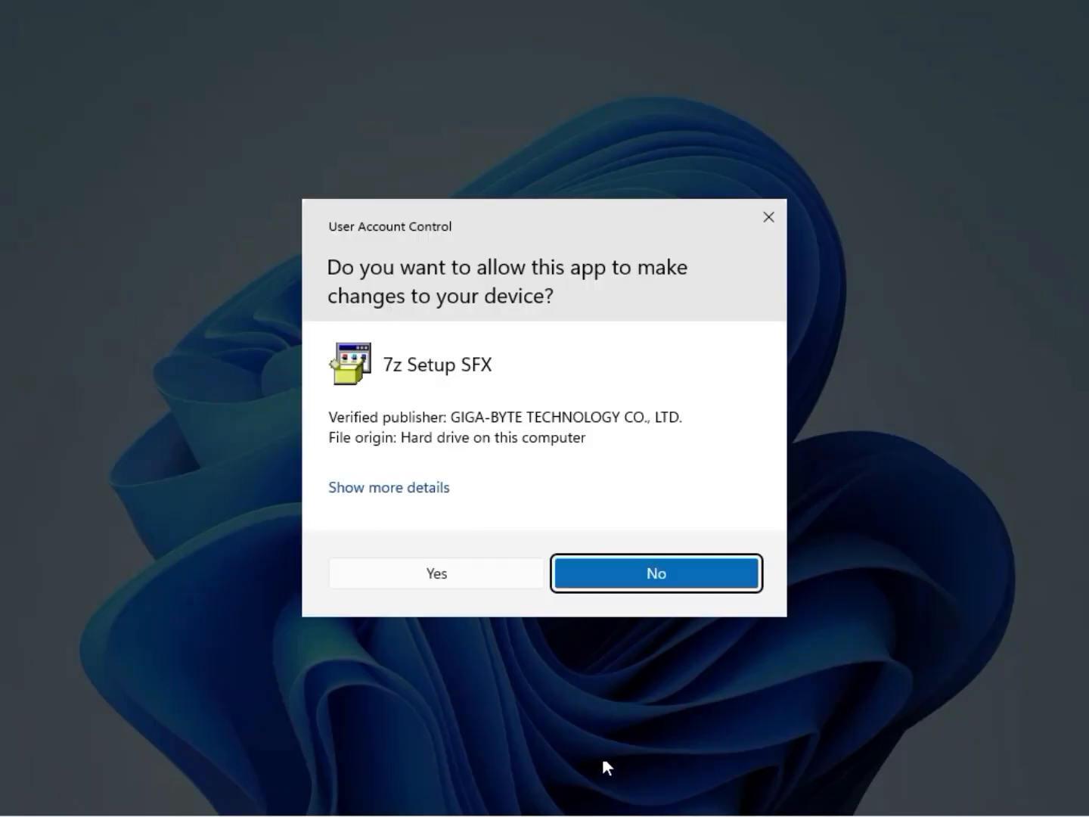
left_click(455, 574)
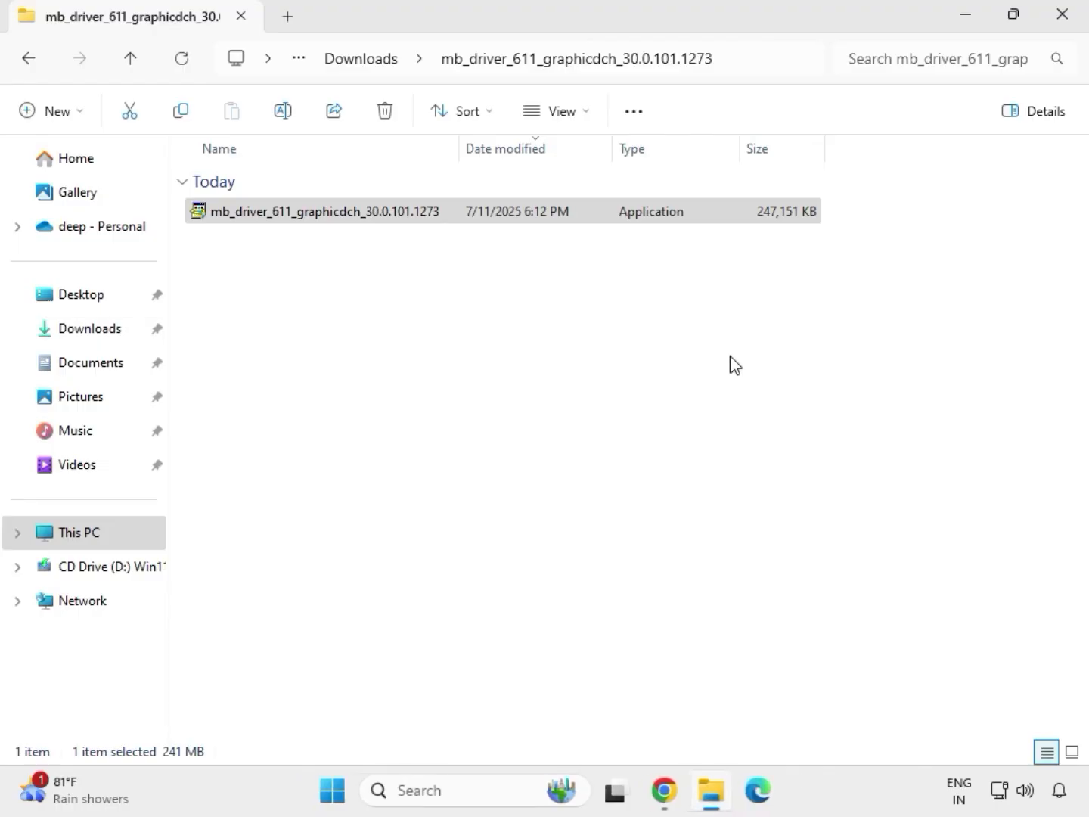
left_click(1076, 28)
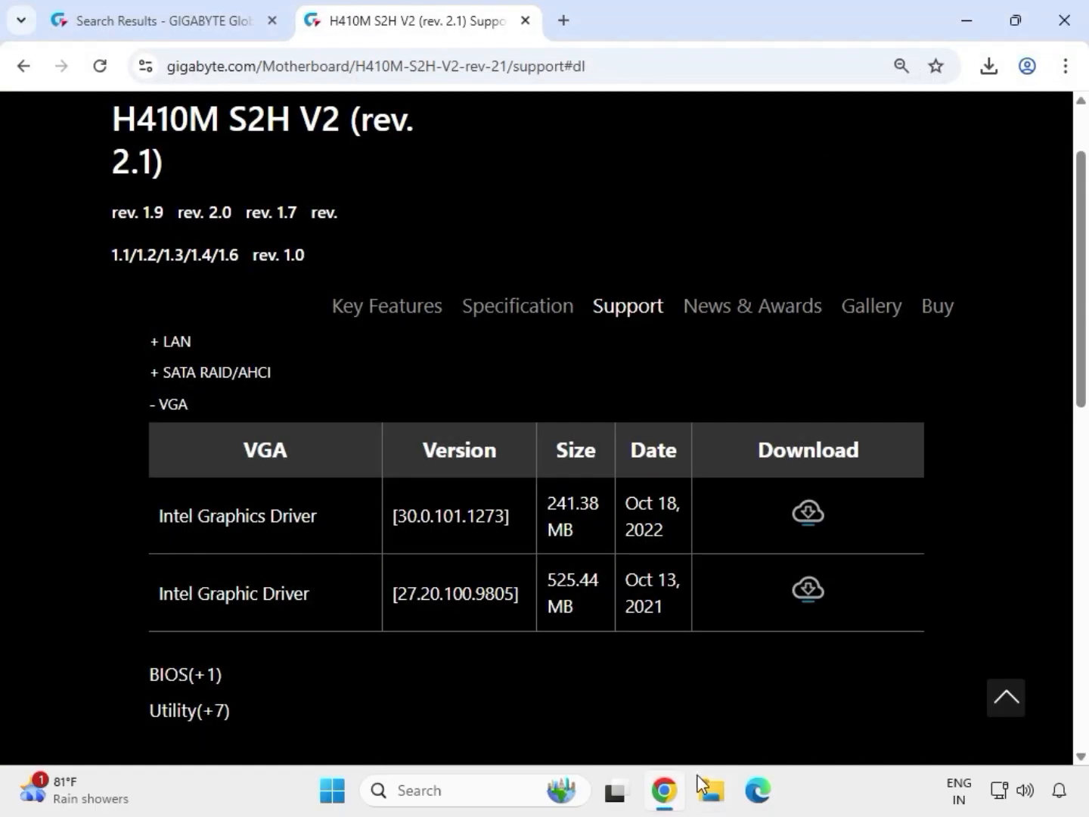
Reopen the Downloads folder in File Explorer.
left_click(713, 802)
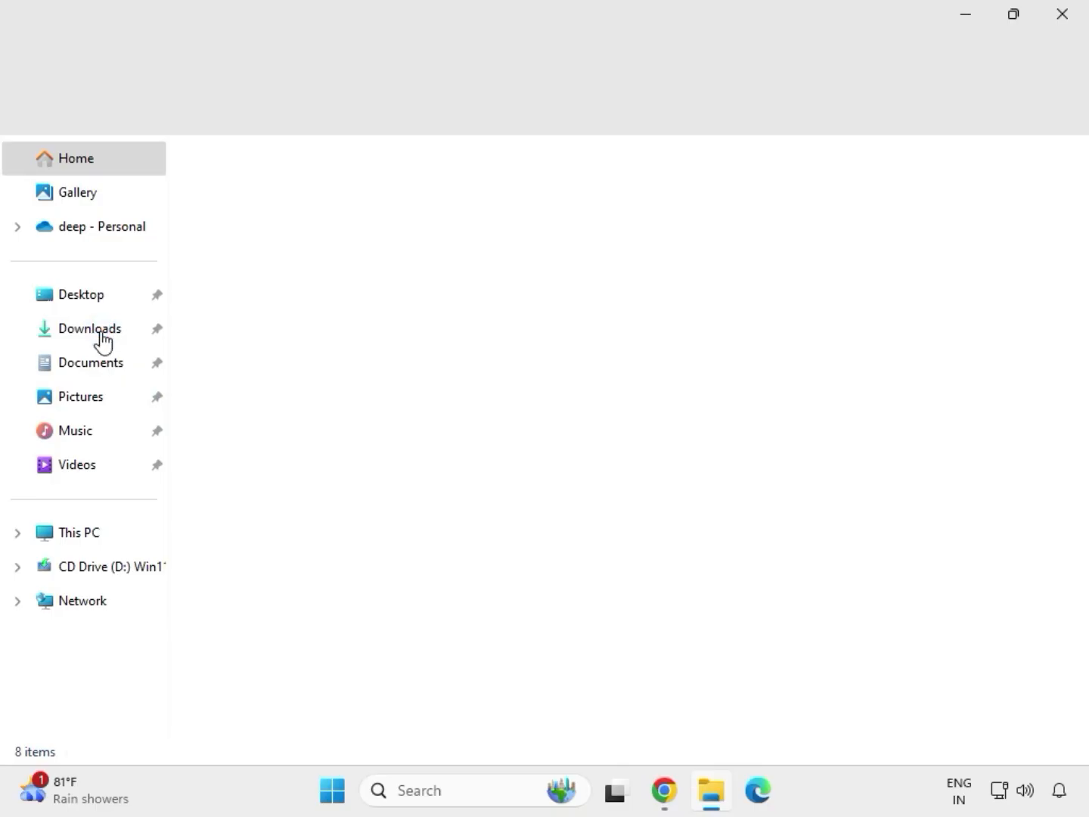
left_click(99, 338)
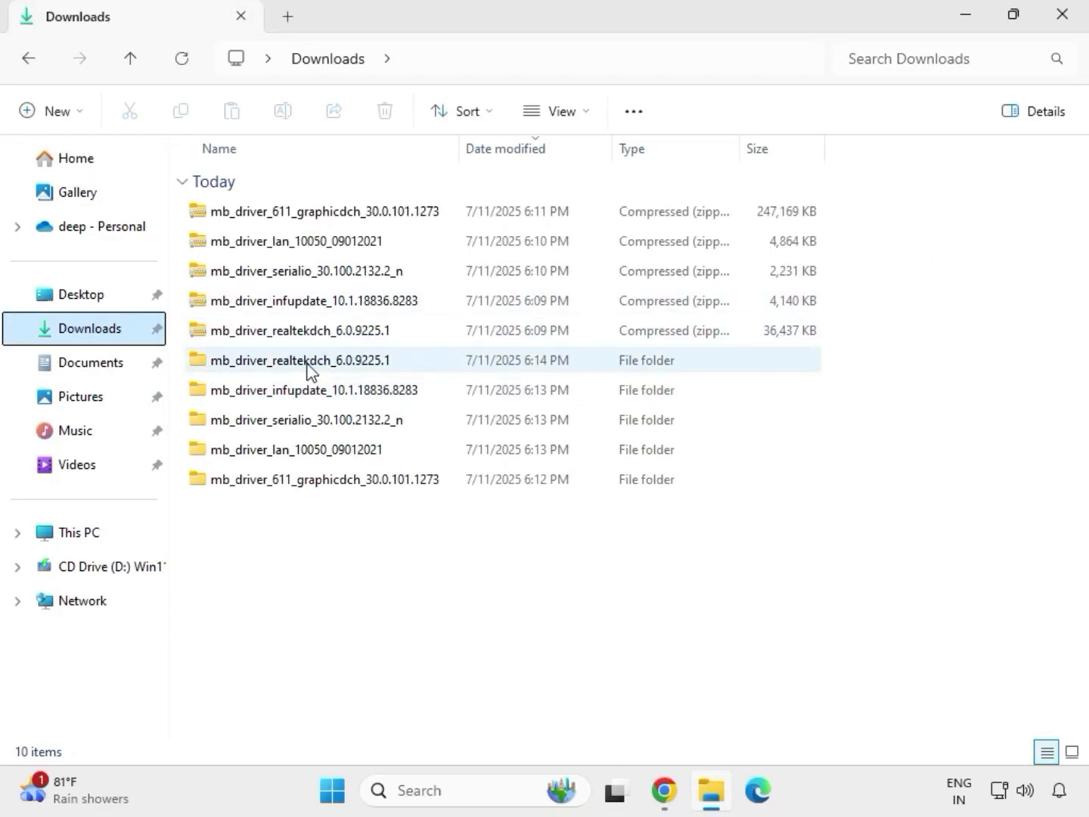
left_click(309, 364)
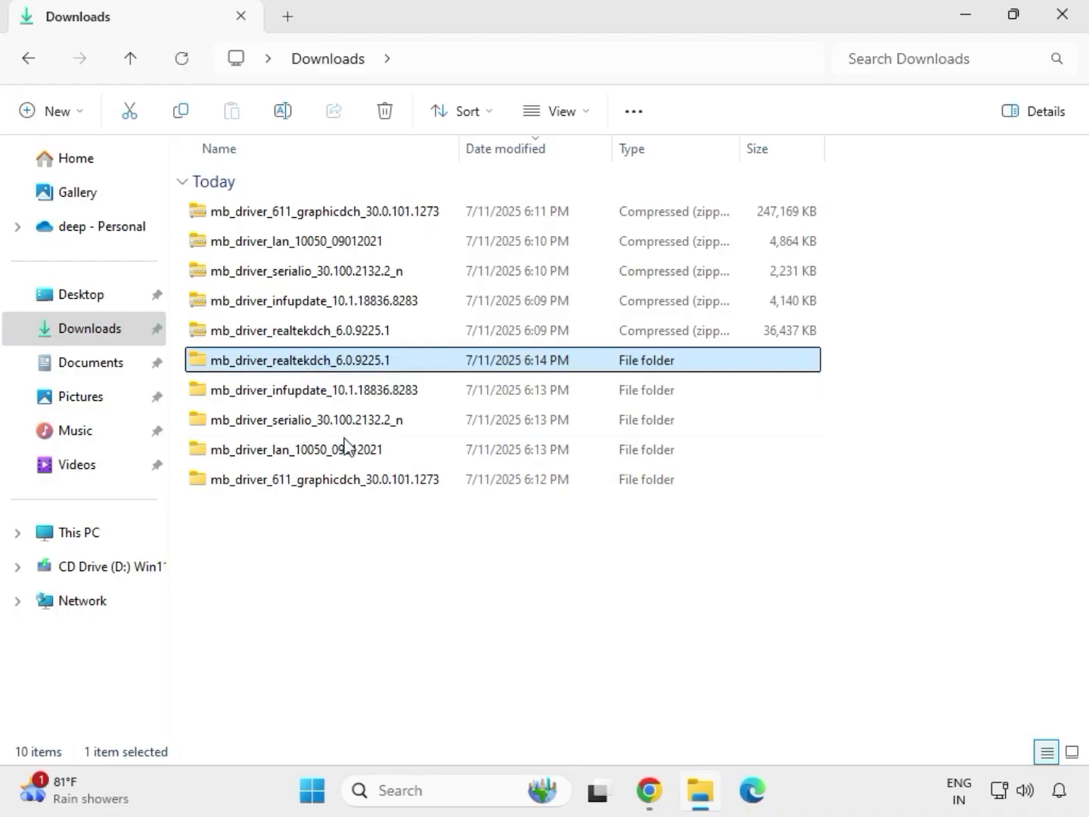
left_click(352, 483)
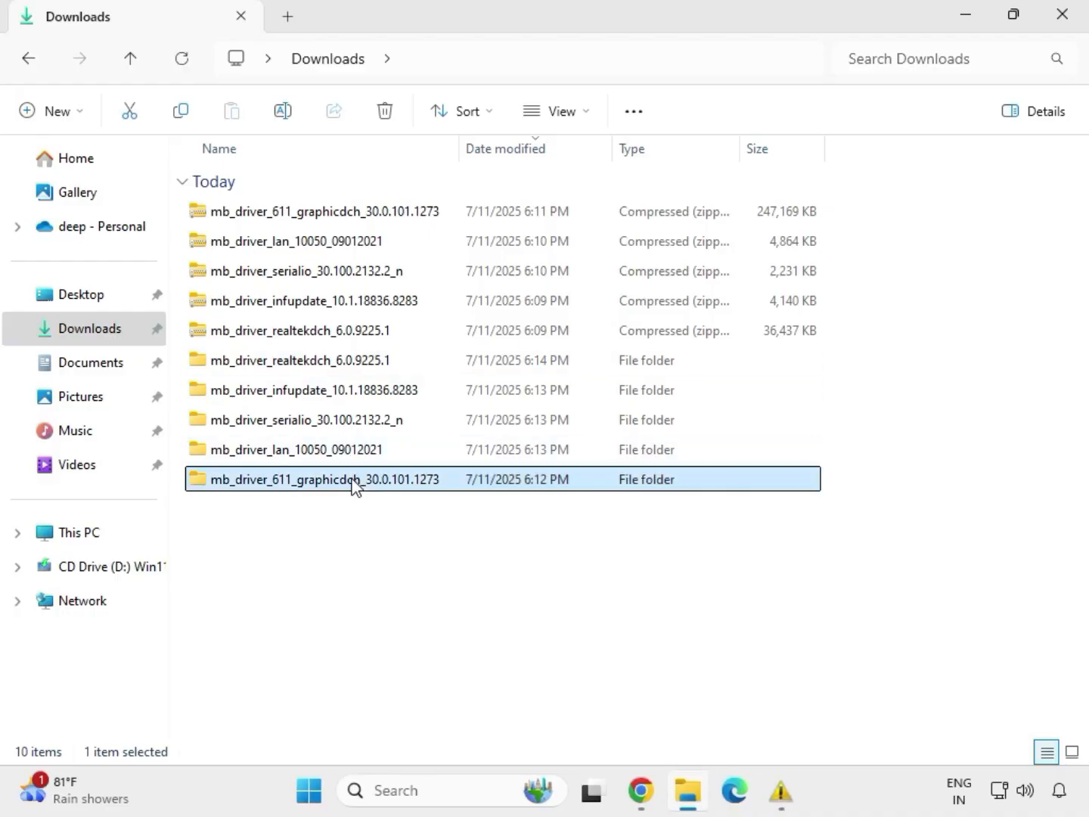
Launch the Install_Win10_10050_09012021 installer from the extracted mb_driver_lan_10050_09012021 folder and allow it to make changes.
left_click(342, 453)
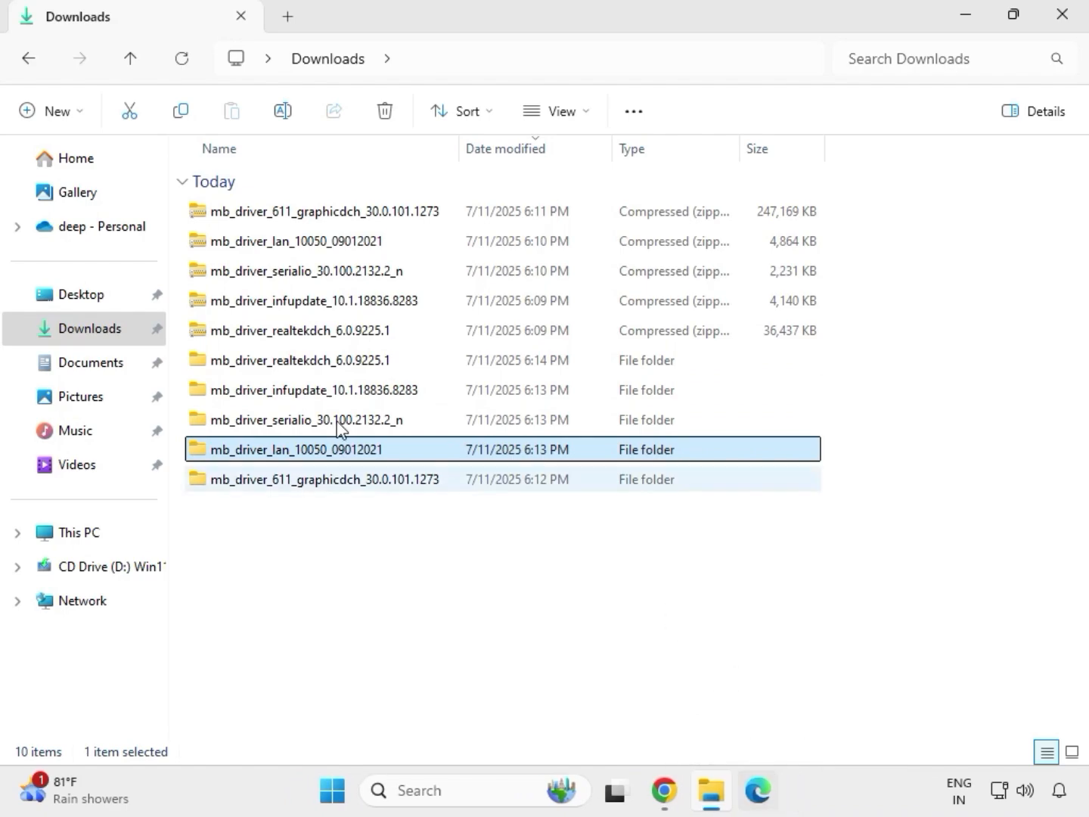
double_click(342, 453)
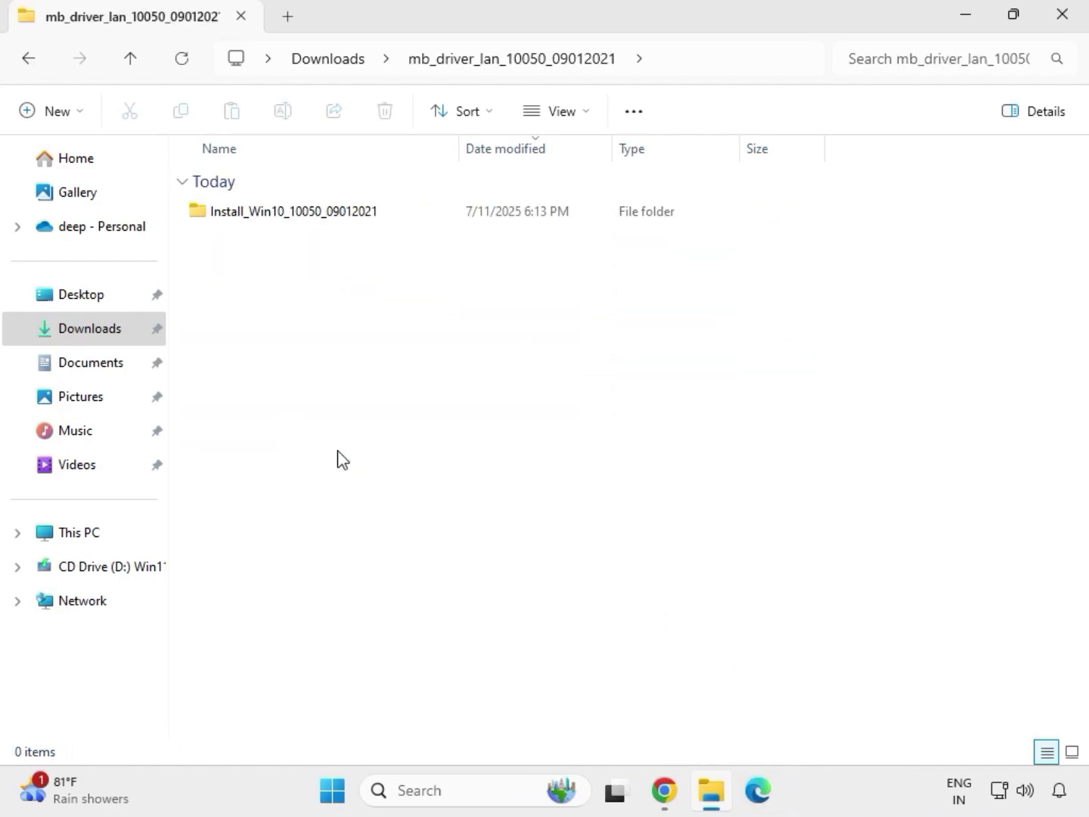
double_click(273, 220)
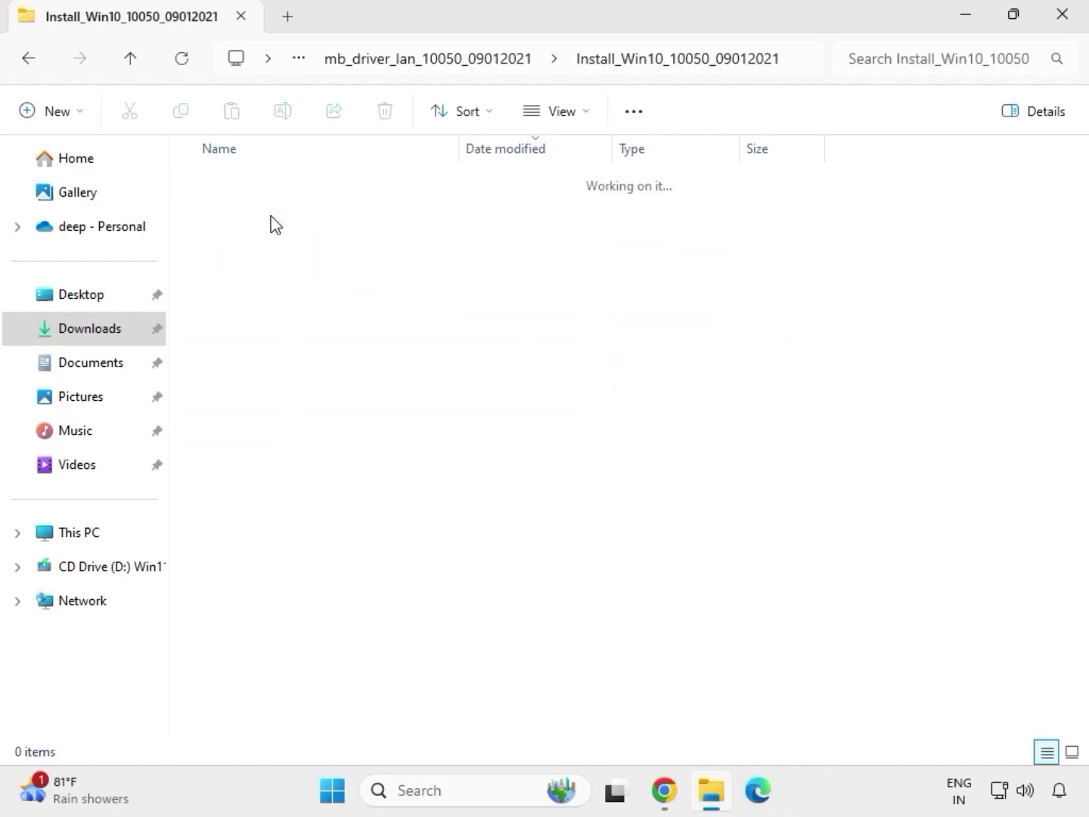
double_click(273, 216)
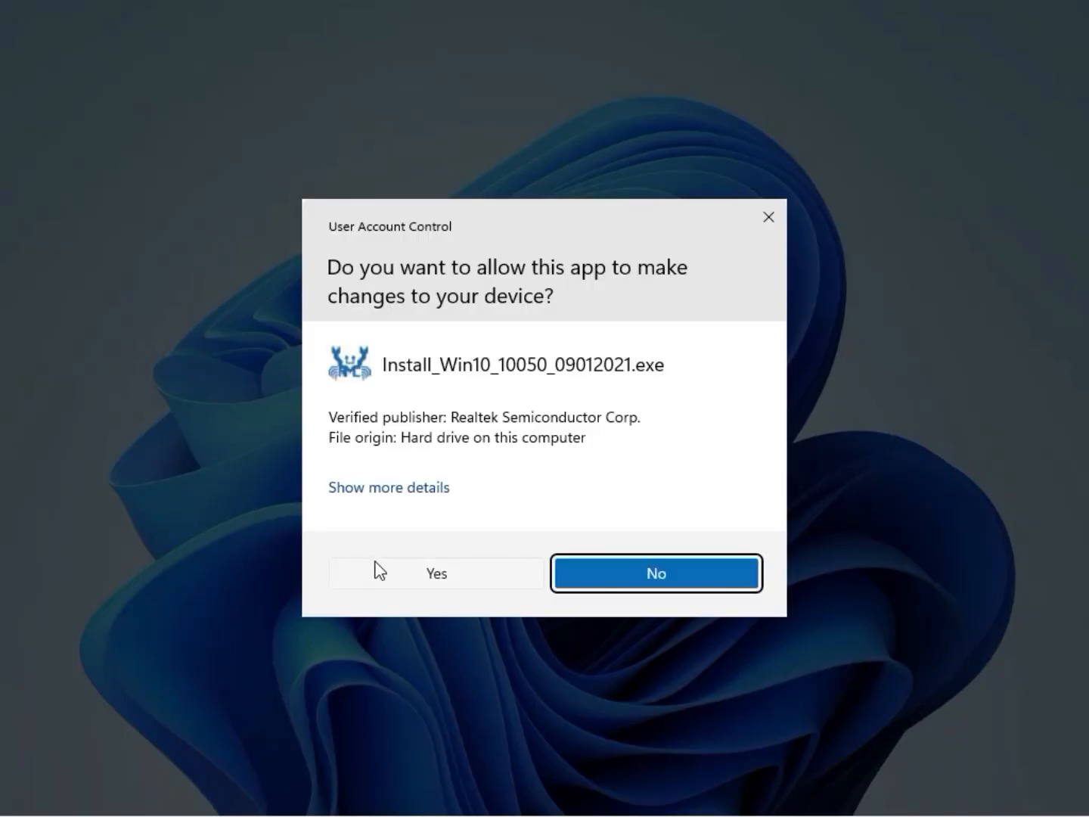
left_click(378, 571)
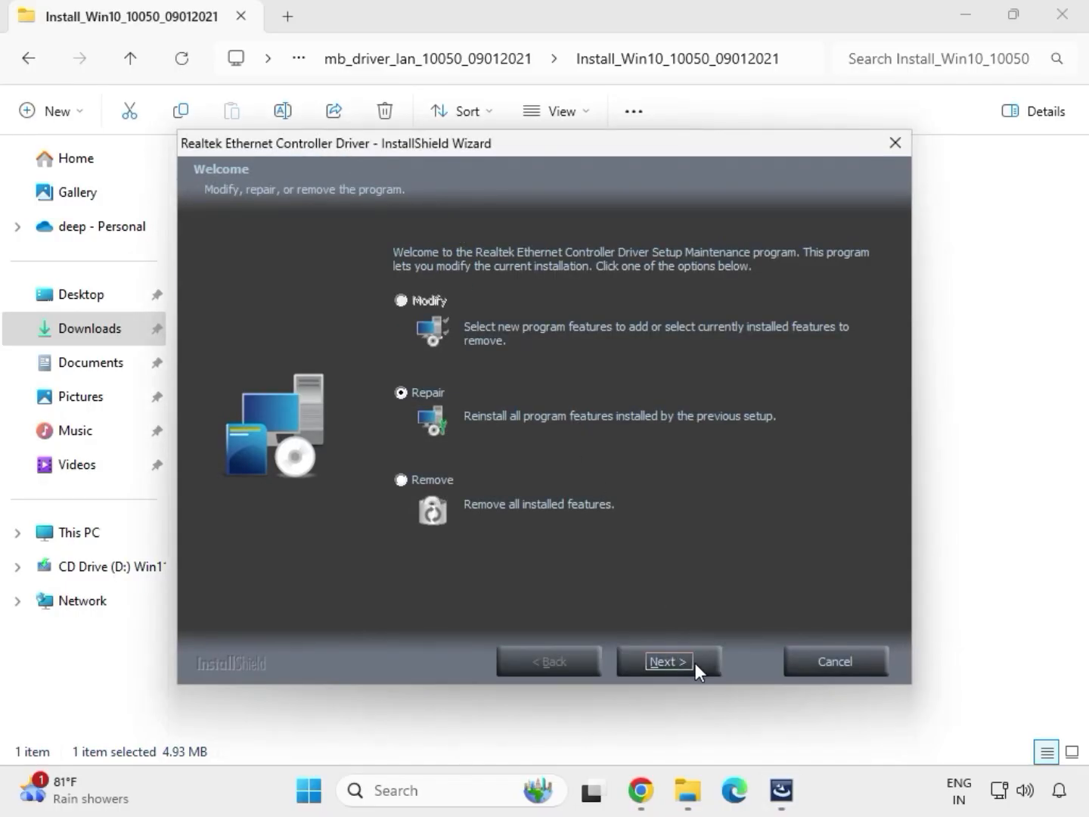
Repair the Realtek Ethernet Controller Driver, finish the wizard and return to the Downloads folder.
left_click(696, 663)
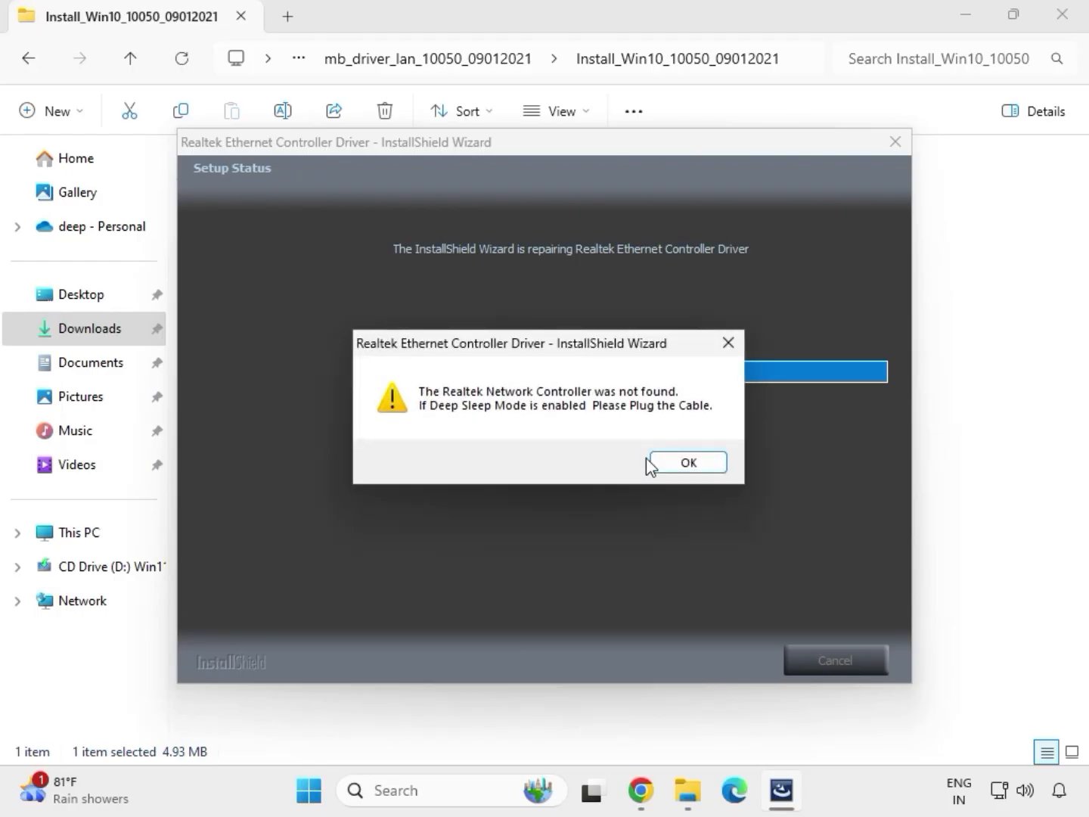
left_click(663, 458)
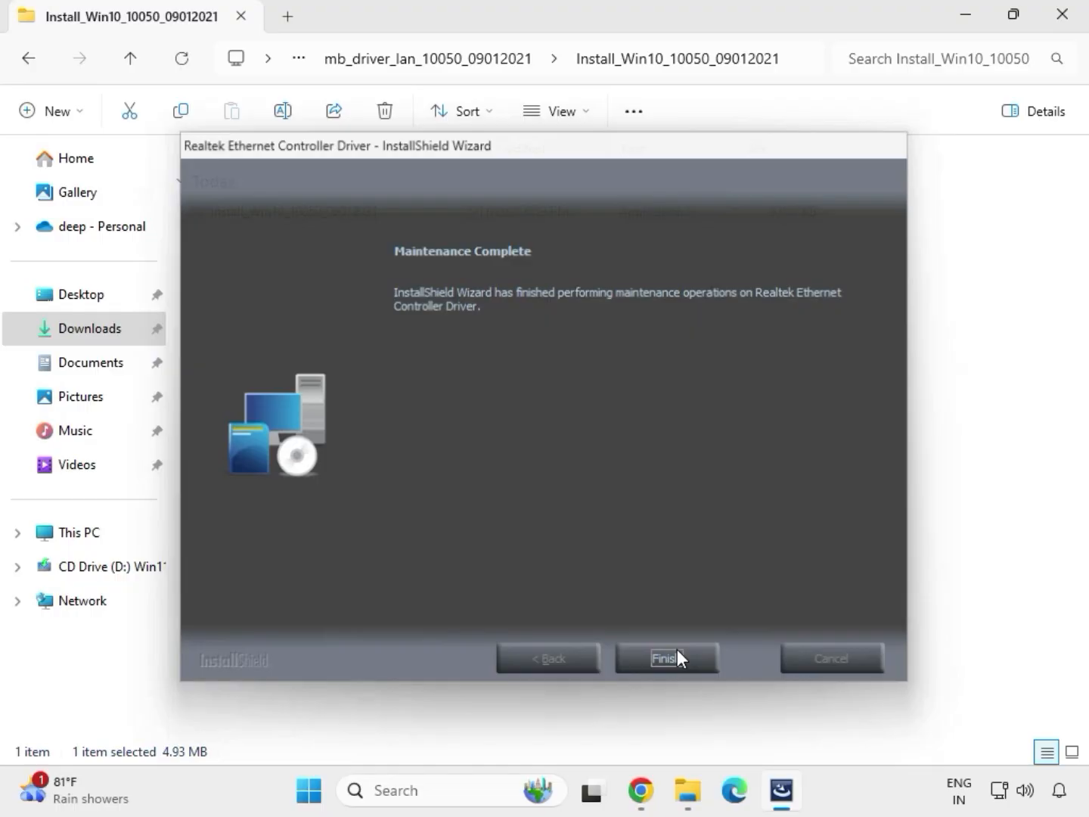
left_click(678, 651)
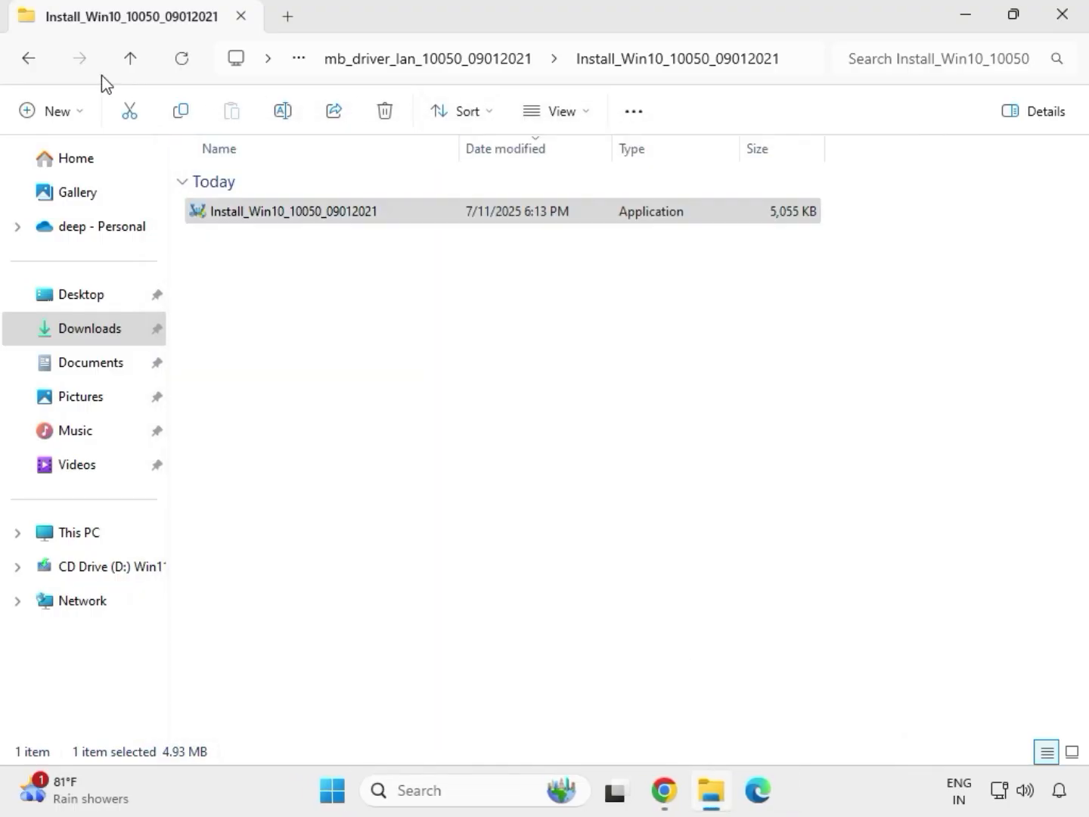
left_click(33, 63)
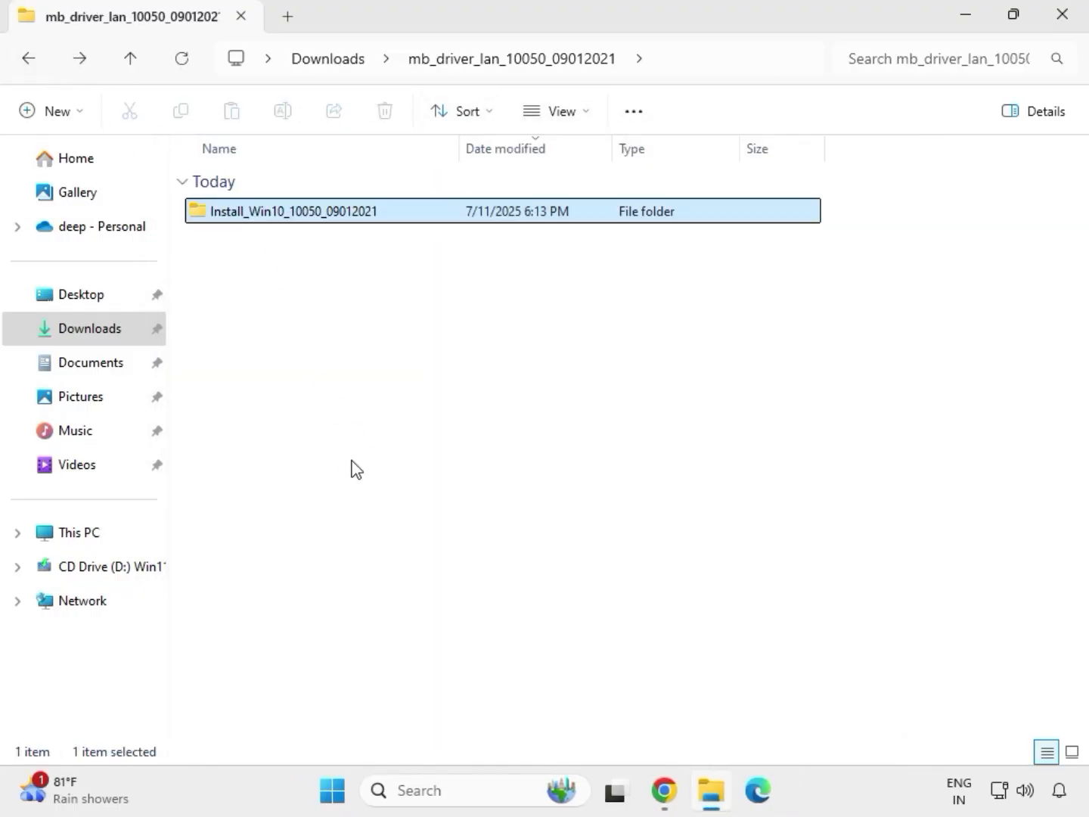
left_click(26, 60)
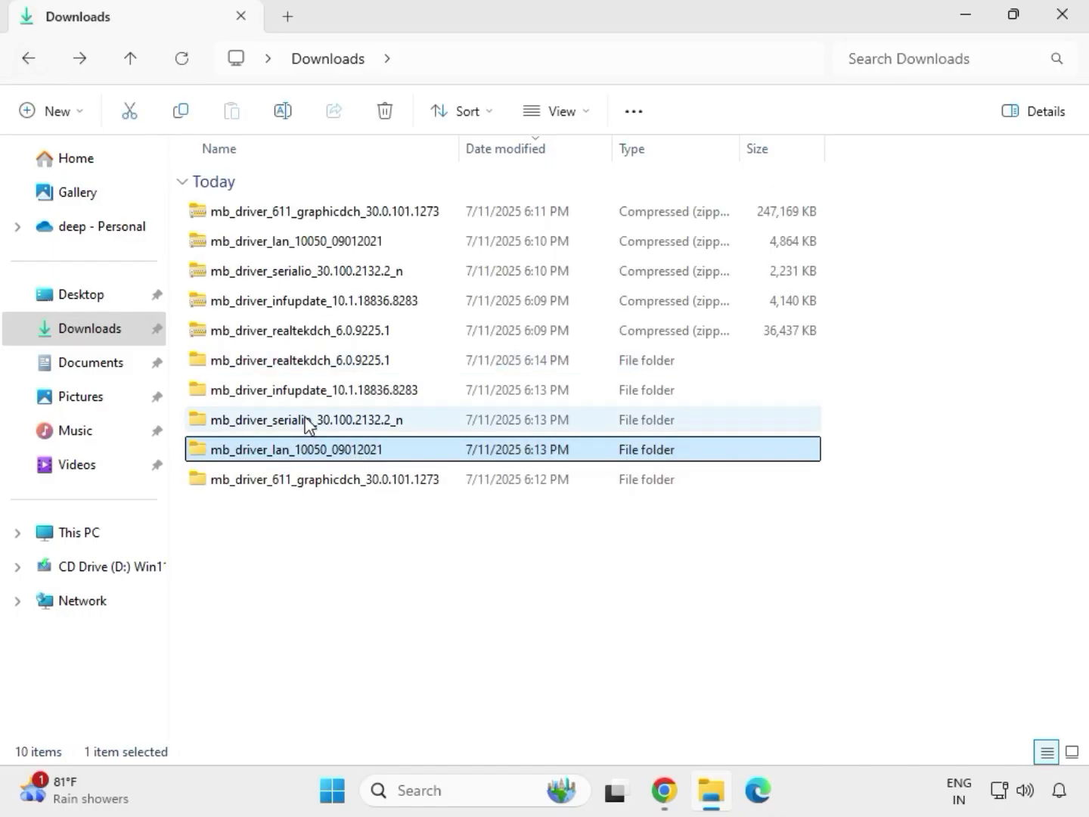
Try to install the Intel Serial IO driver by running SetupSerialIO as administrator from the mb_driver_serialio_30.100.2132.2_n folder, then return to Downloads.
double_click(307, 425)
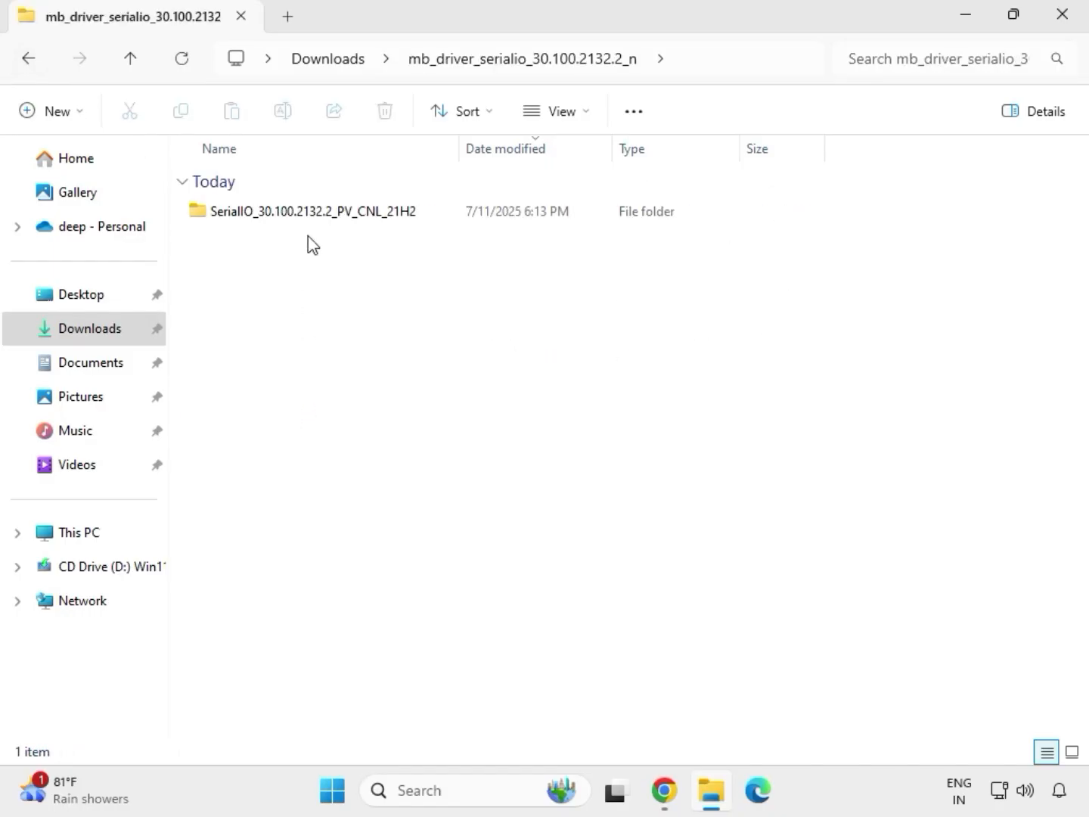
double_click(326, 212)
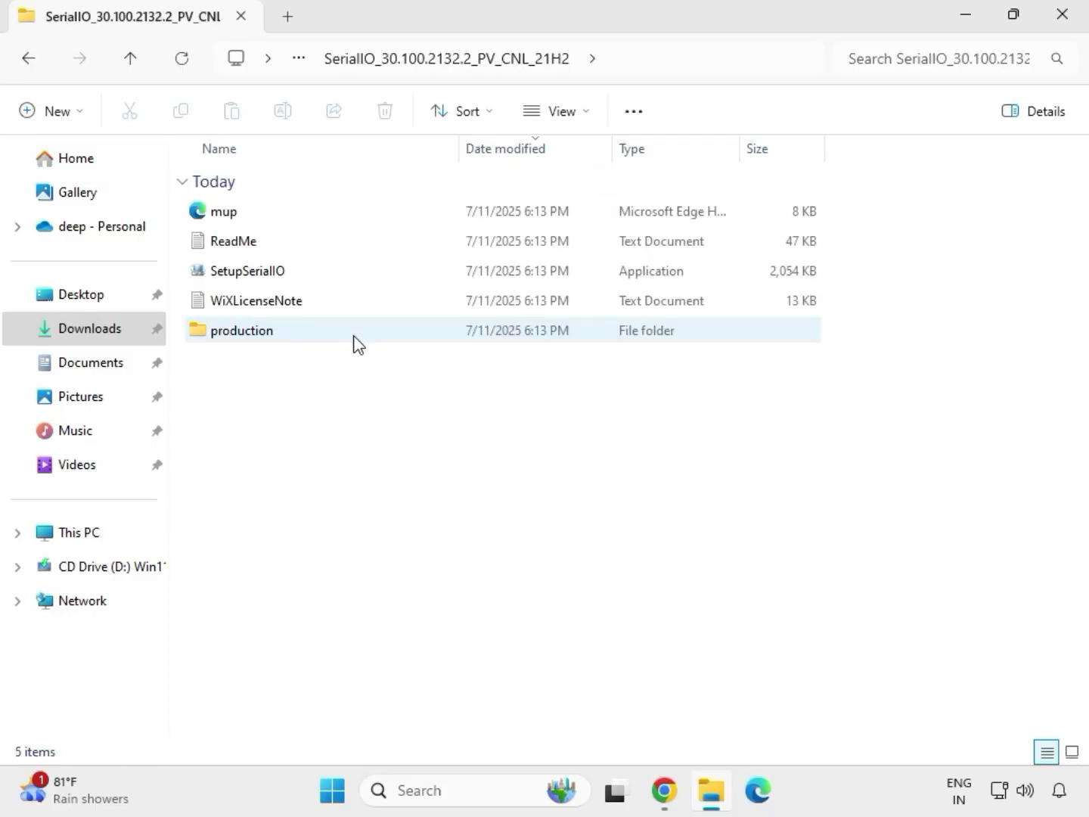
left_click(275, 276)
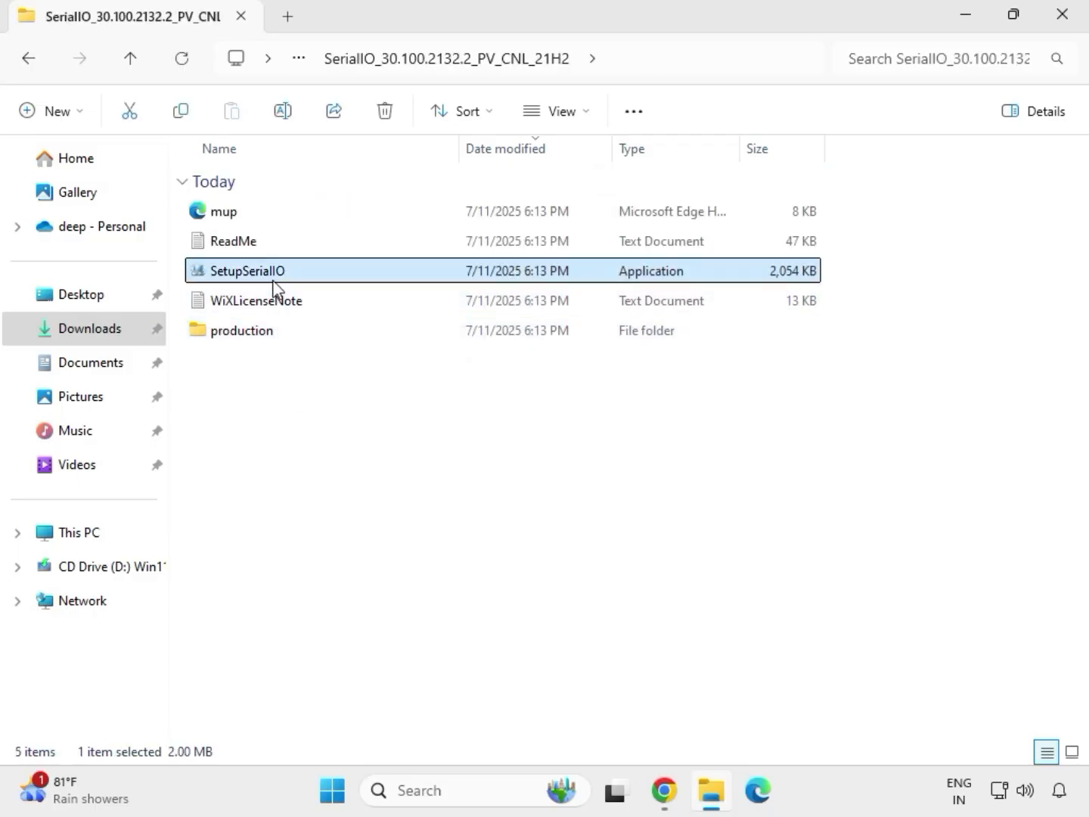
right_click(275, 276)
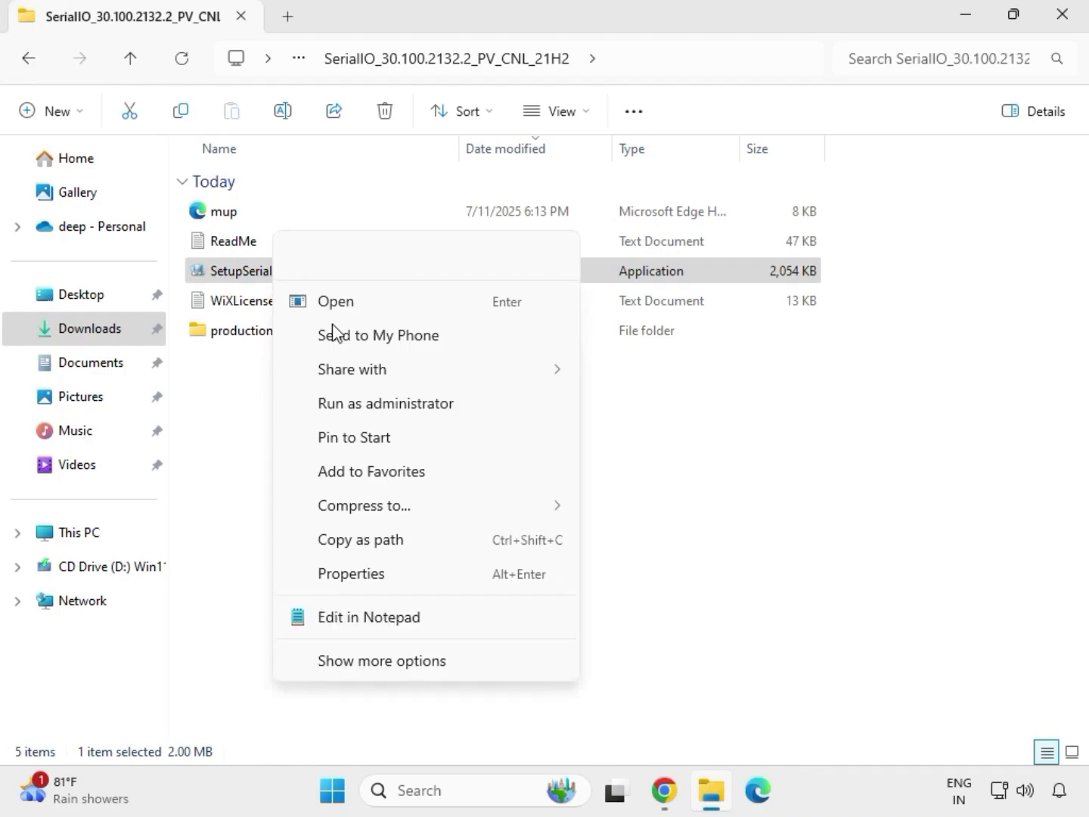
left_click(377, 406)
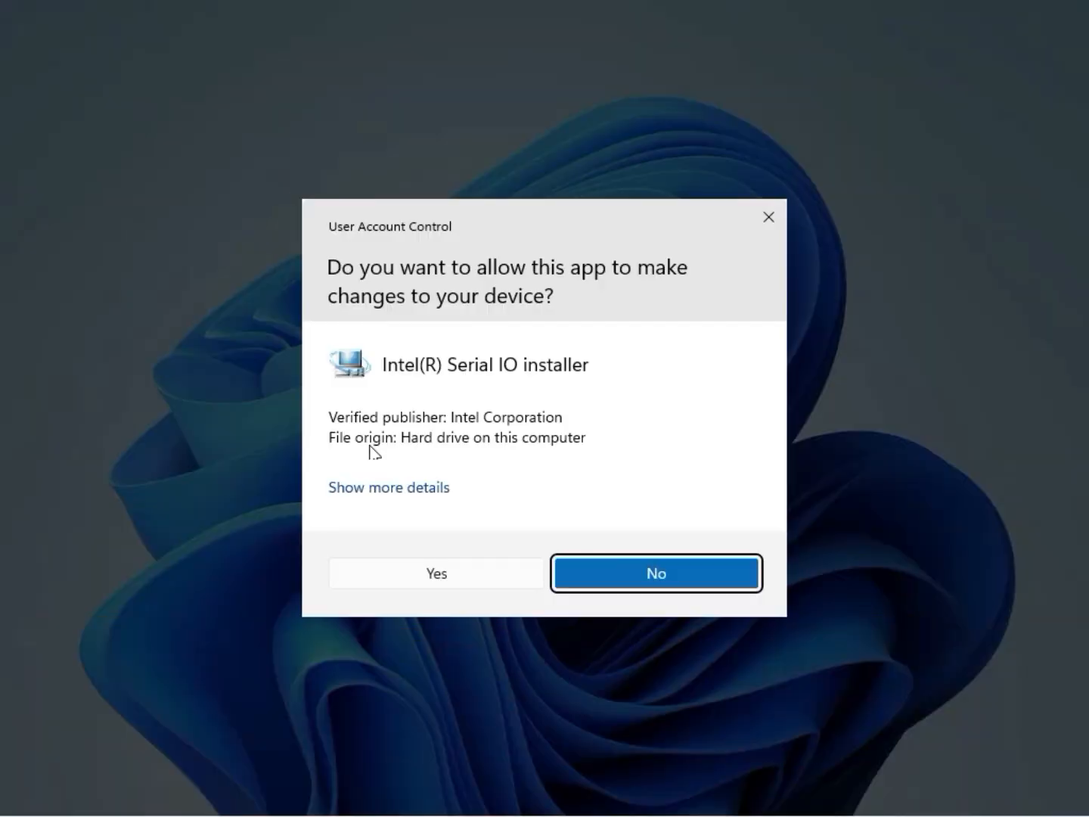
left_click(431, 578)
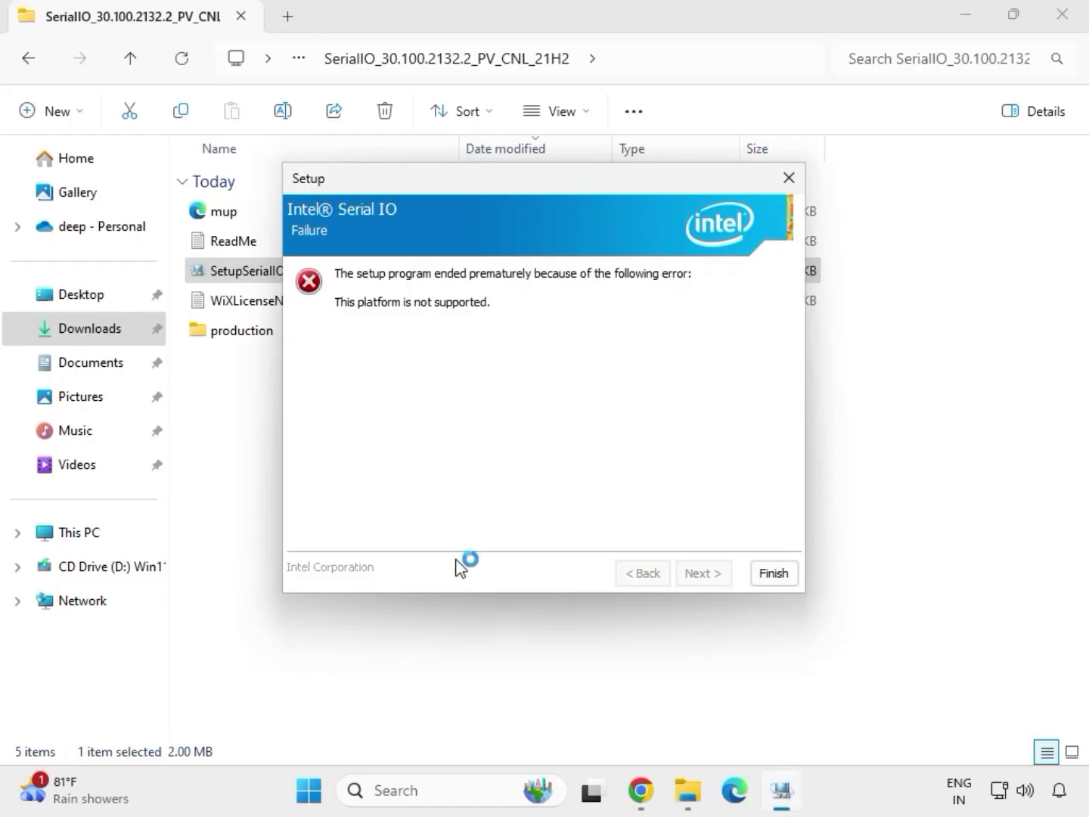
left_click(773, 576)
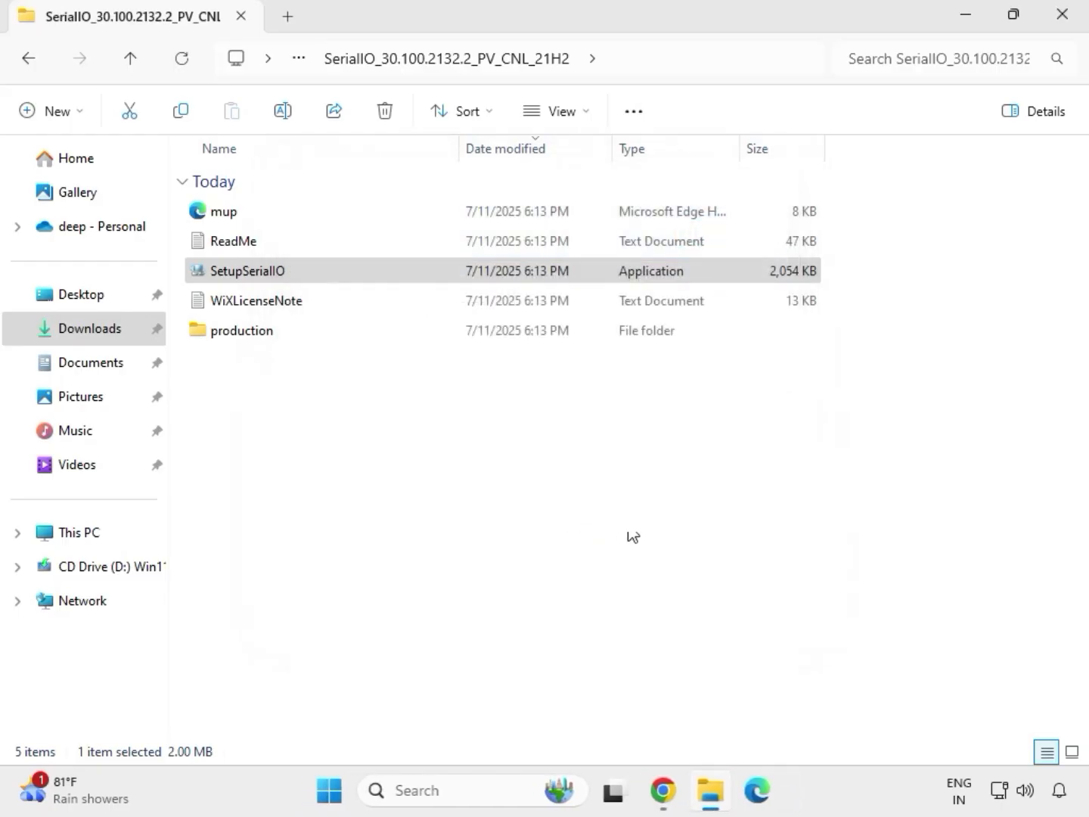
left_click(32, 63)
left_click(31, 62)
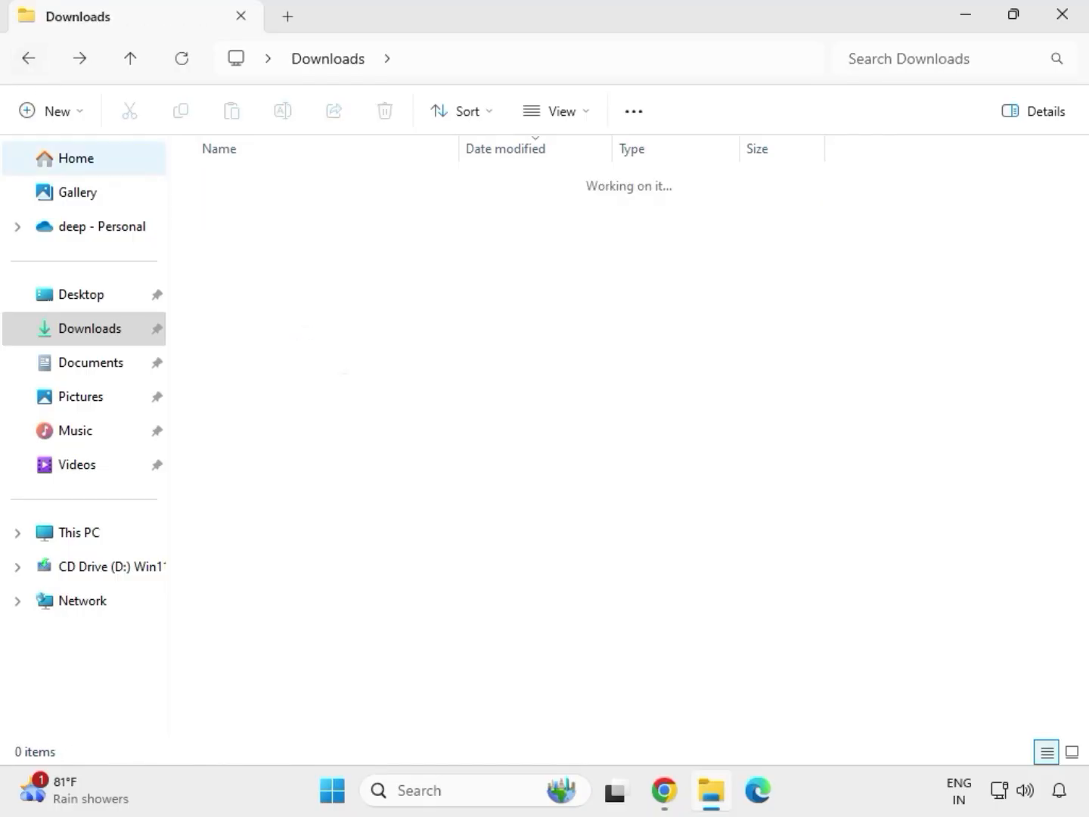
Launch SetupChipset as administrator from Chipset-10.1.18836.8283-Public-MUP in the mb_driver_infupdate_10.1.18836.8283 folder and allow it to make changes.
left_click(286, 396)
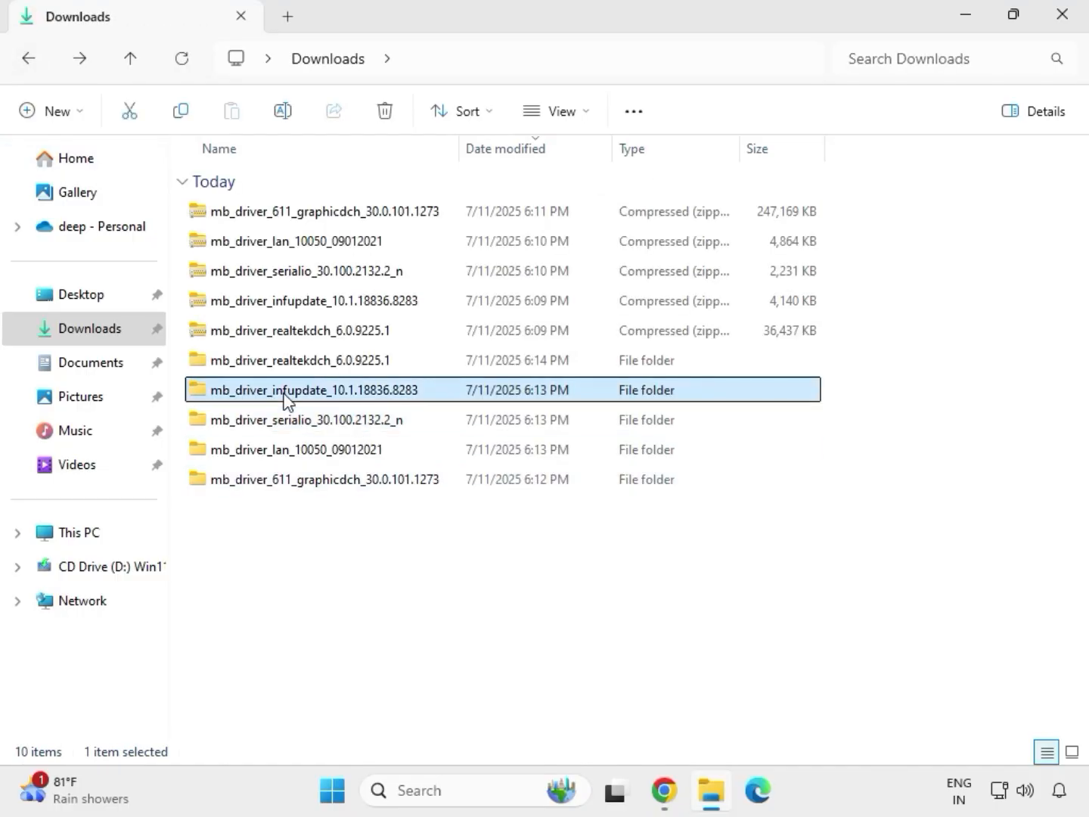
double_click(286, 396)
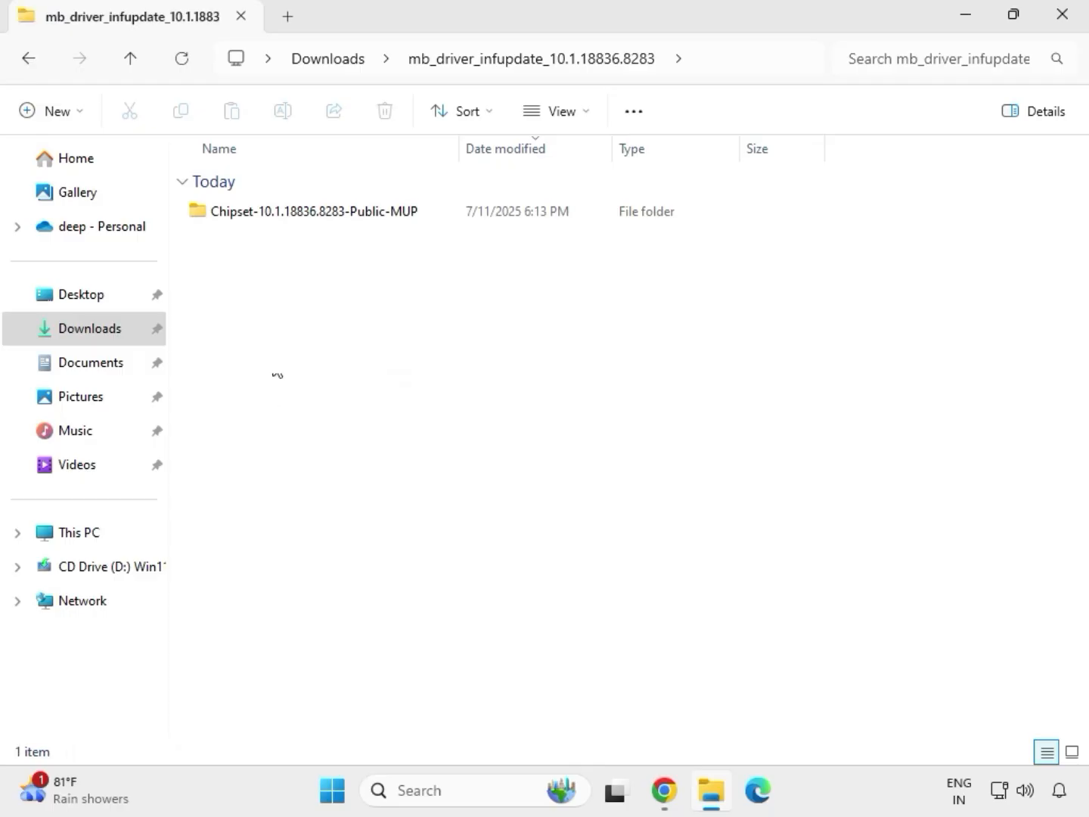
double_click(288, 214)
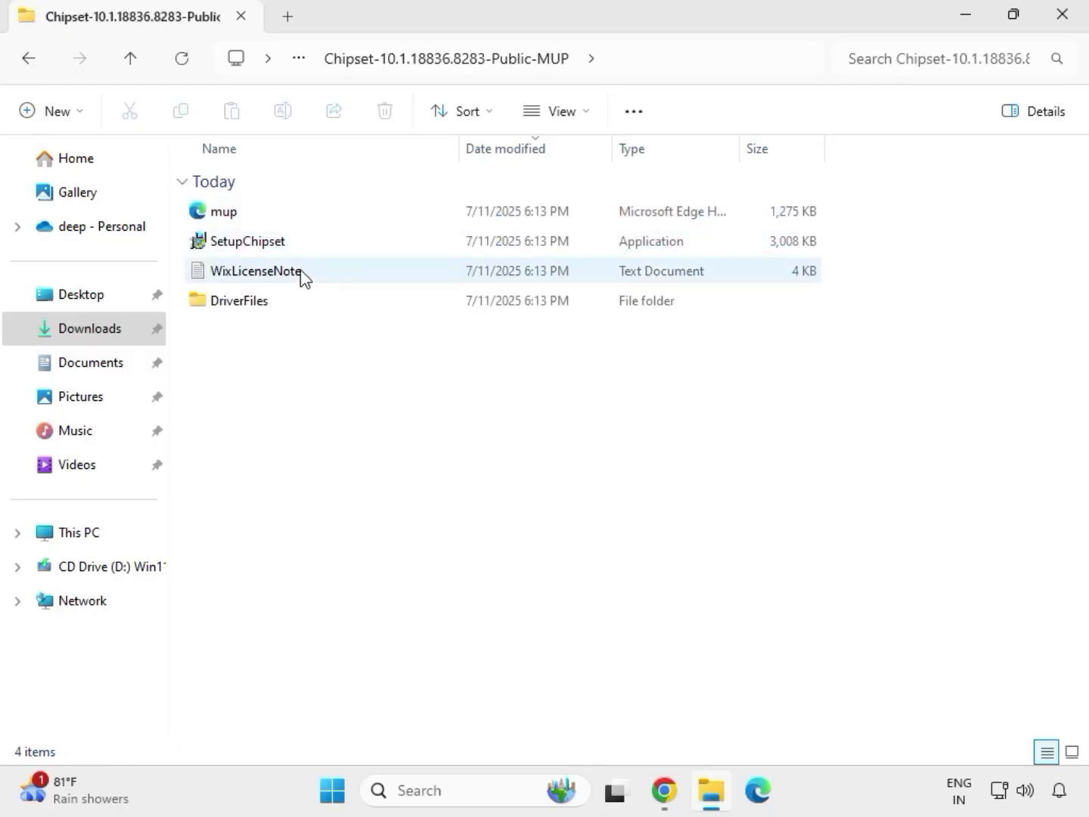
left_click(311, 249)
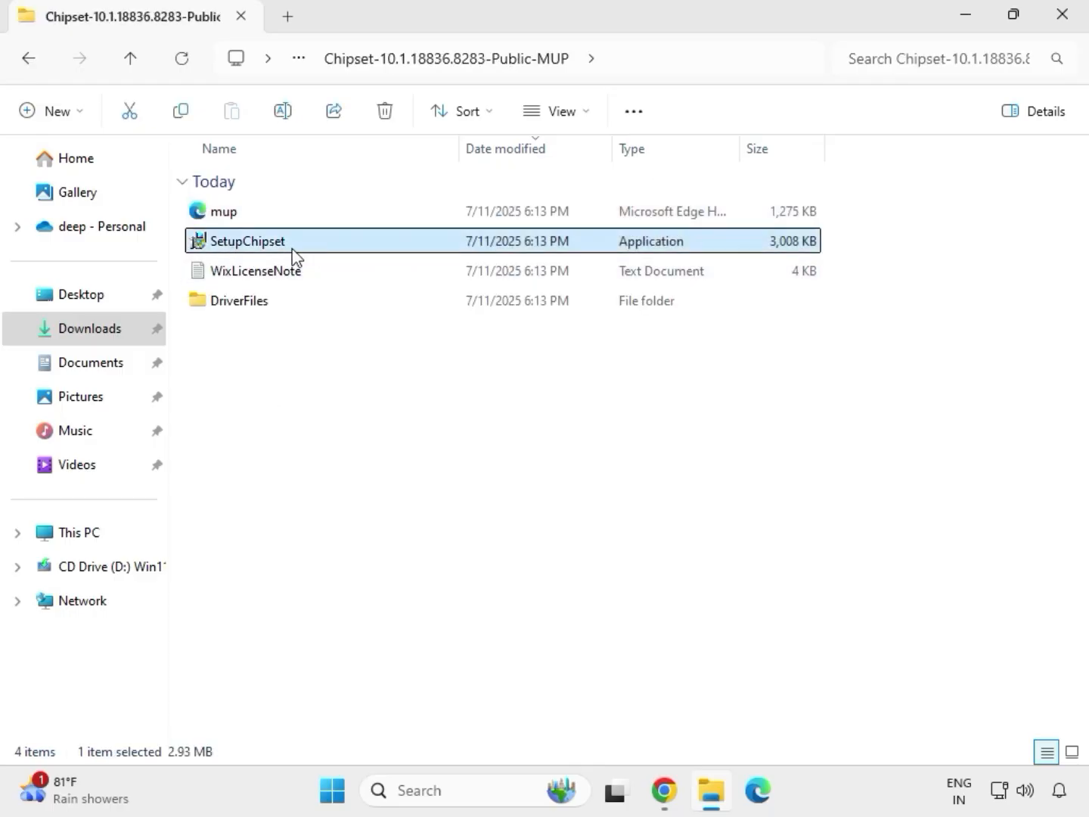
right_click(302, 252)
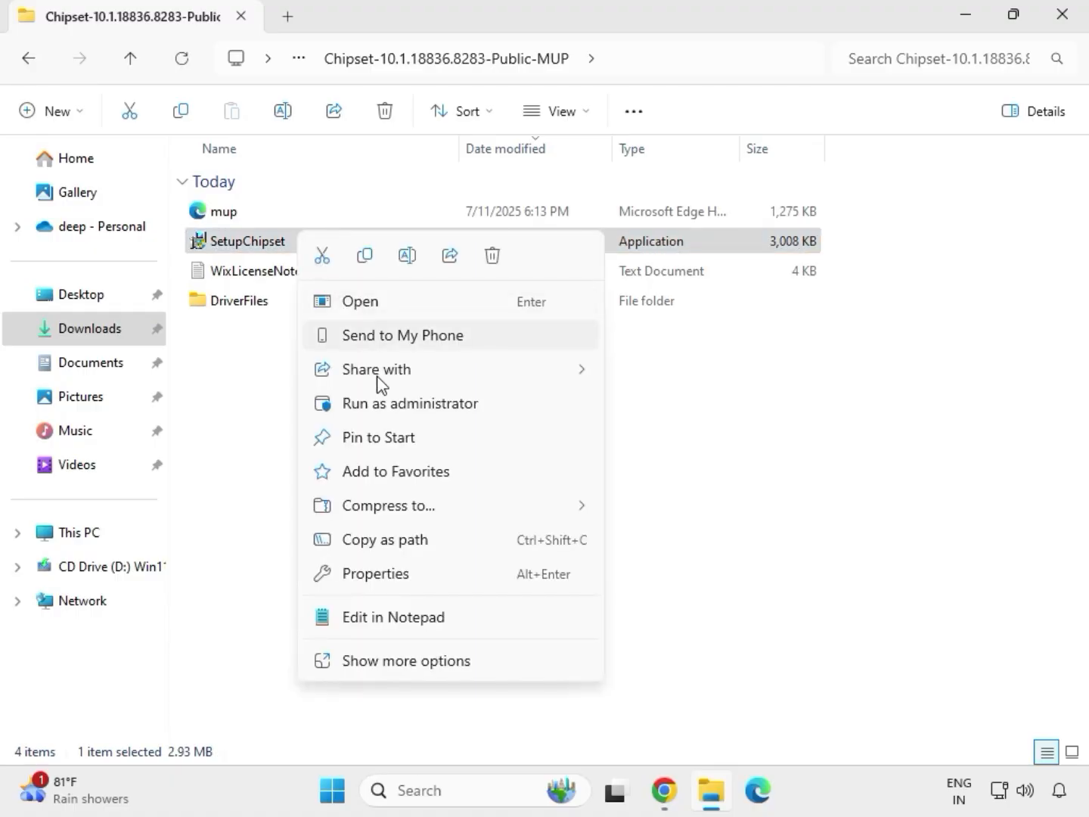
left_click(385, 401)
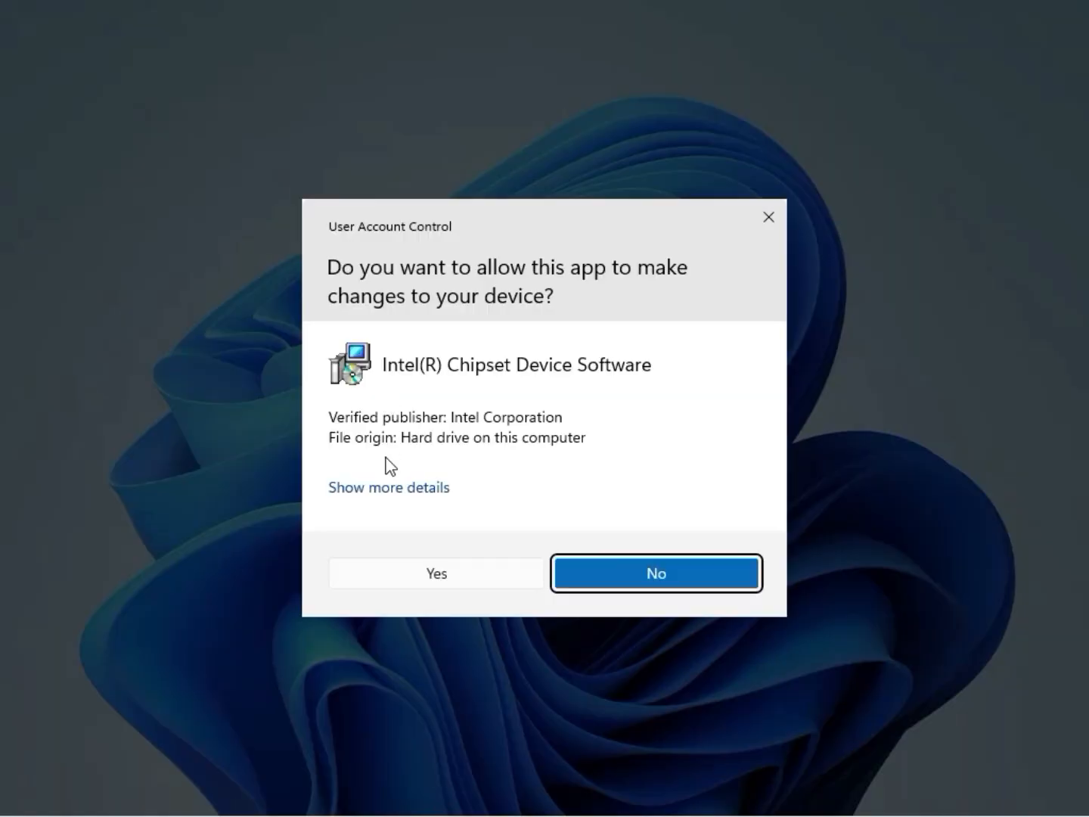
left_click(434, 584)
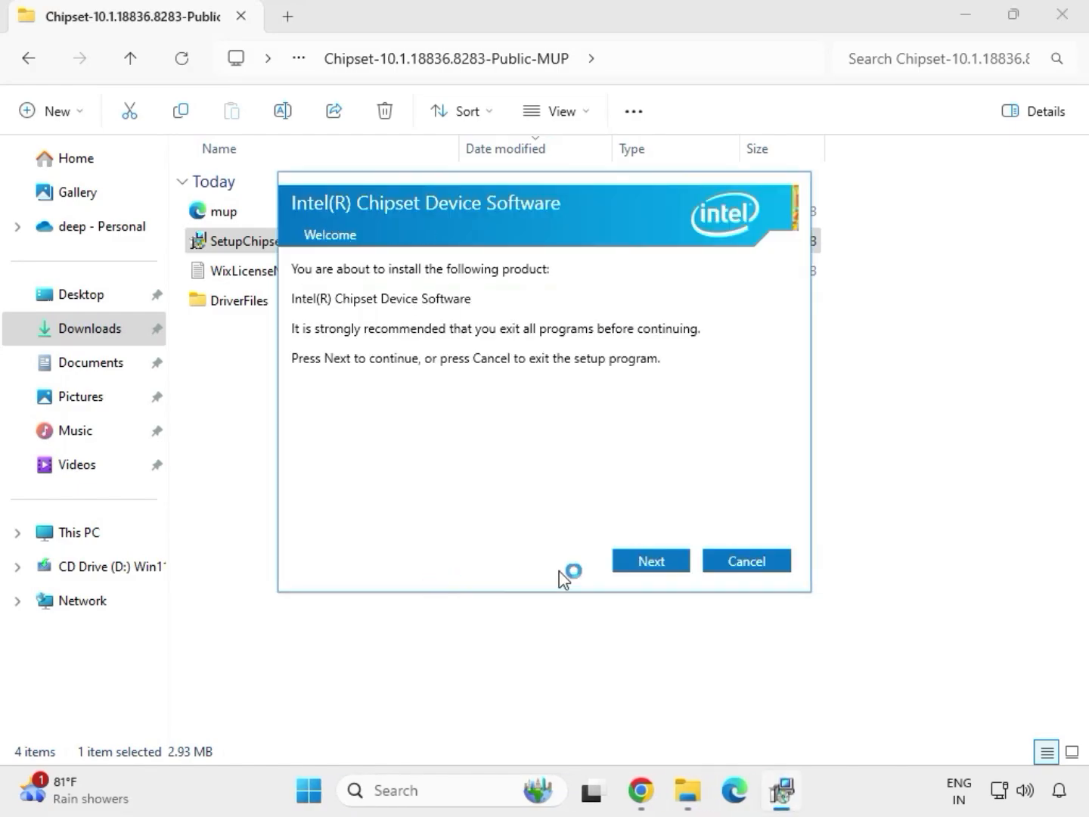
Try to install the Intel Chipset Device Software, close the installer and return to the Downloads folder.
left_click(639, 572)
left_click(637, 570)
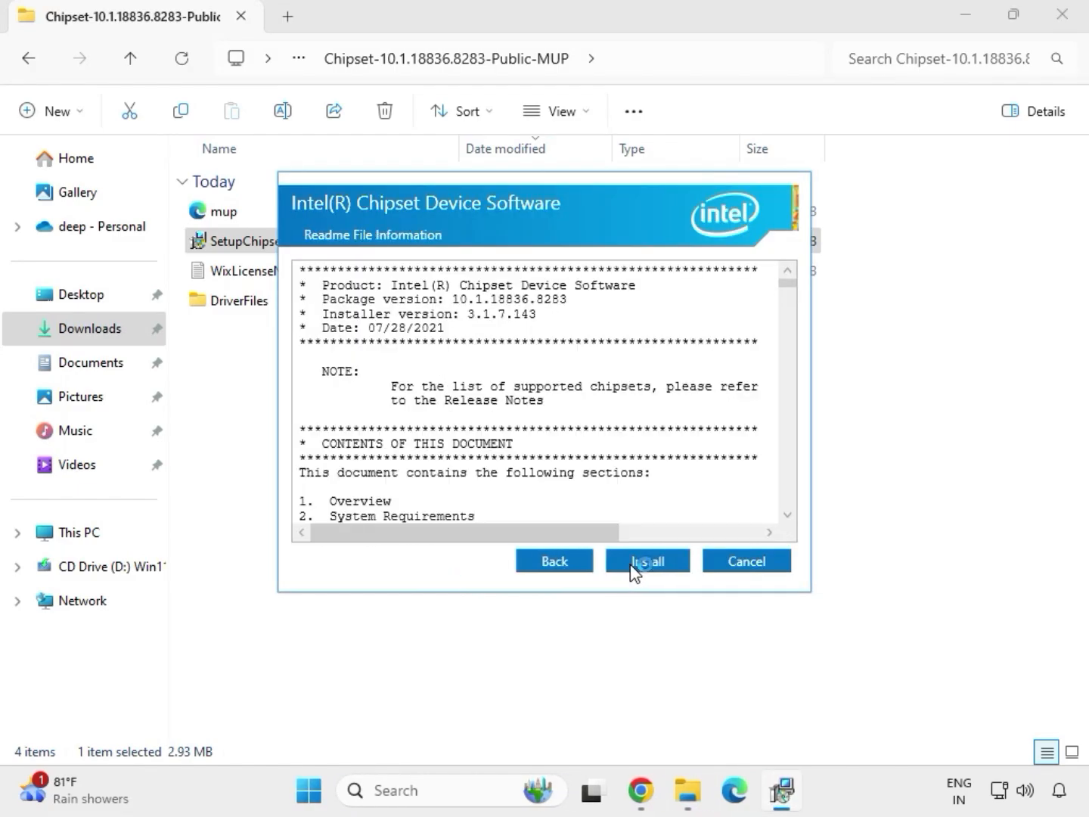
left_click(666, 567)
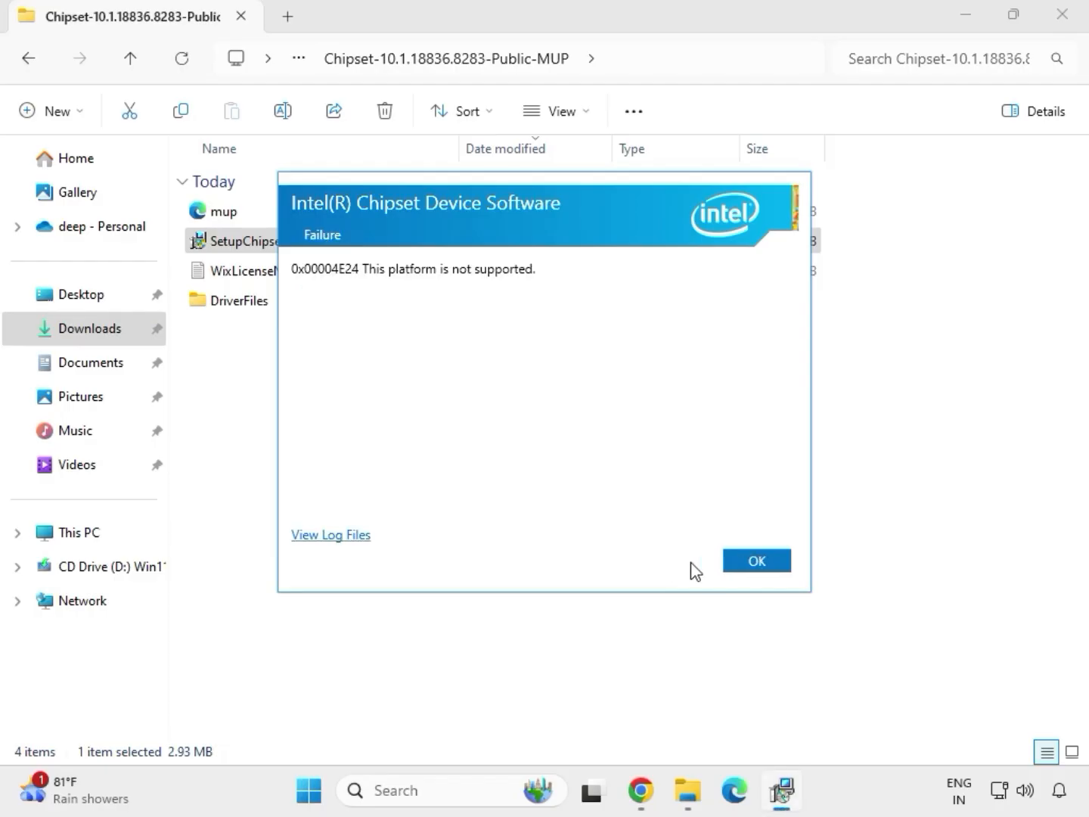
left_click(734, 563)
key("alt+Left")
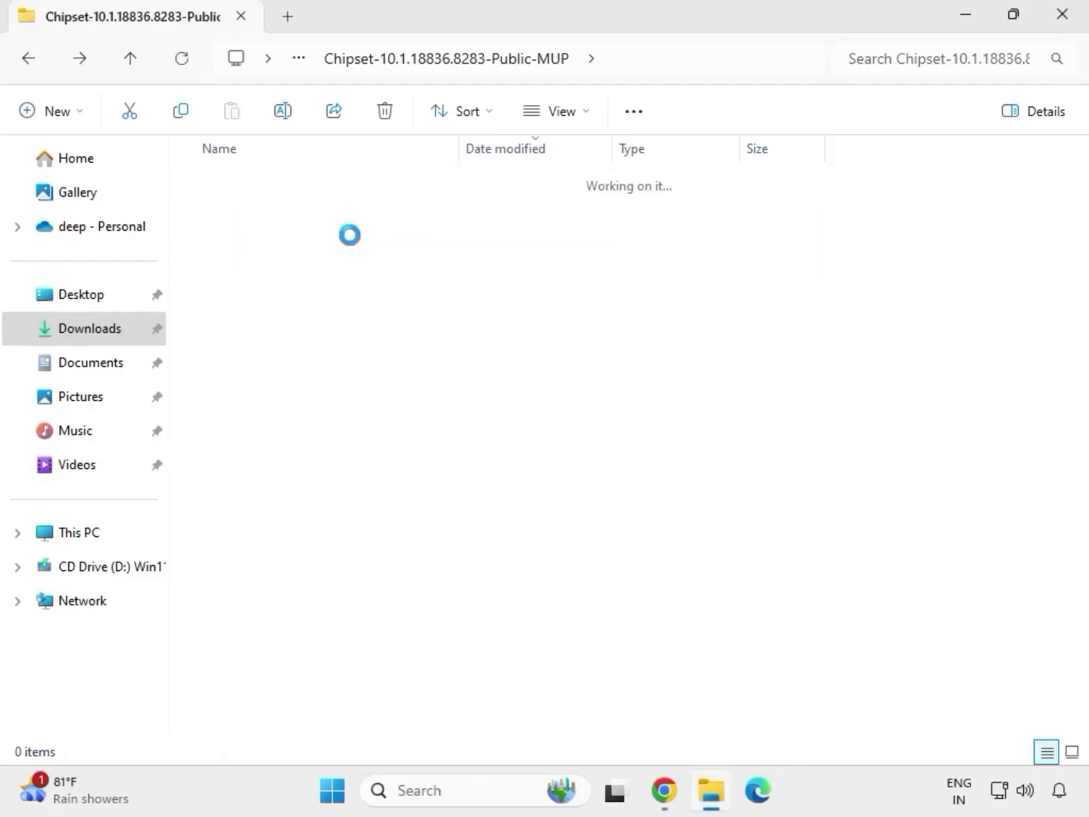
key("alt+Left")
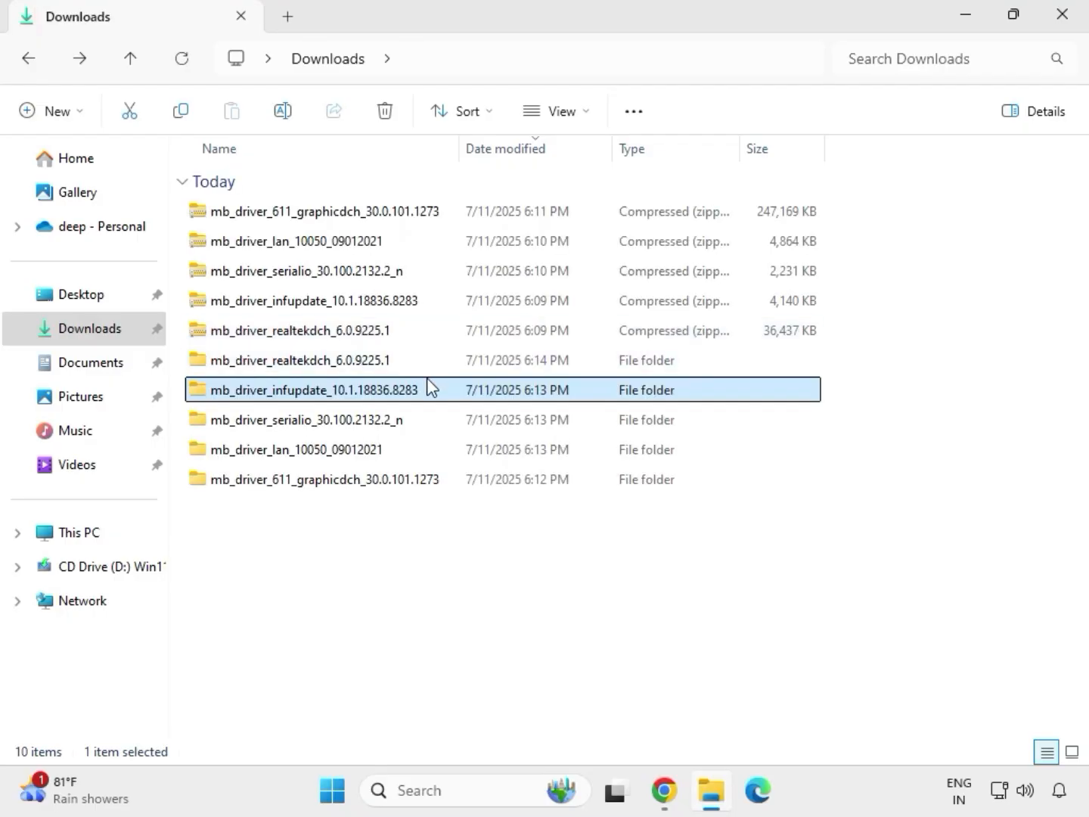
Run the graphics driver application in the mb_driver_611_graphicdch_30.0.101.1273 folder as administrator, allow its changes, then return to Downloads.
double_click(405, 363)
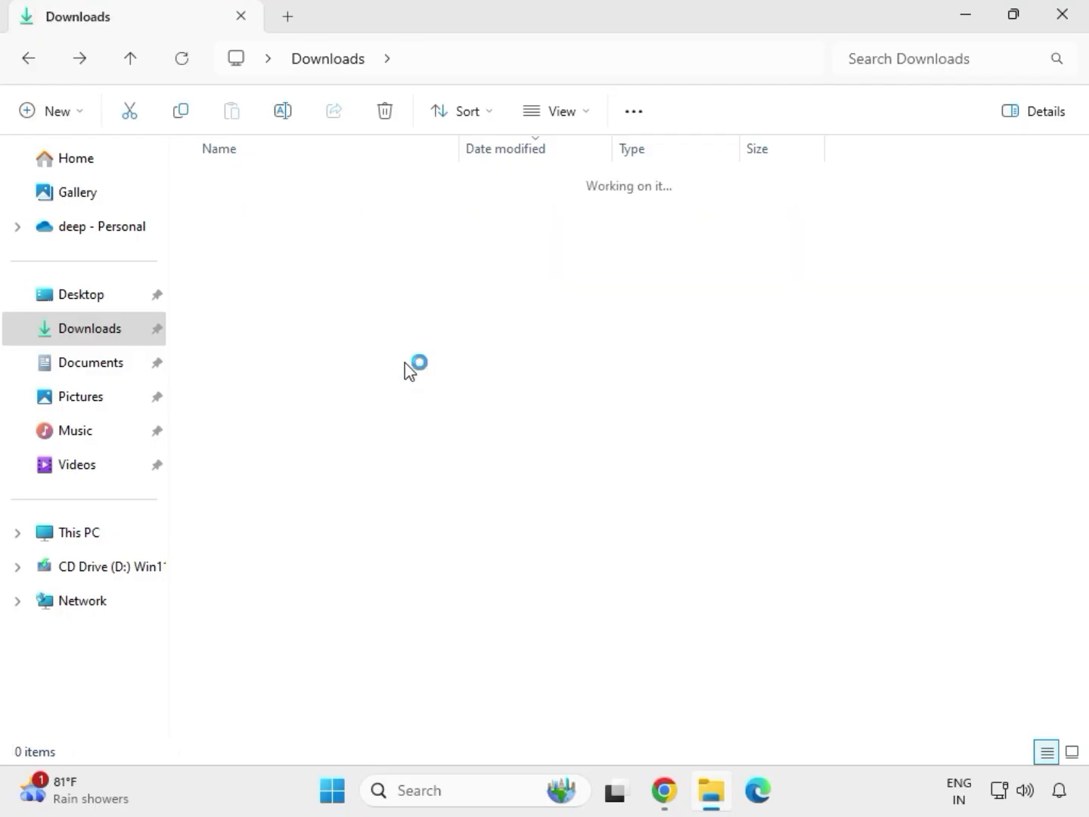
left_click(336, 65)
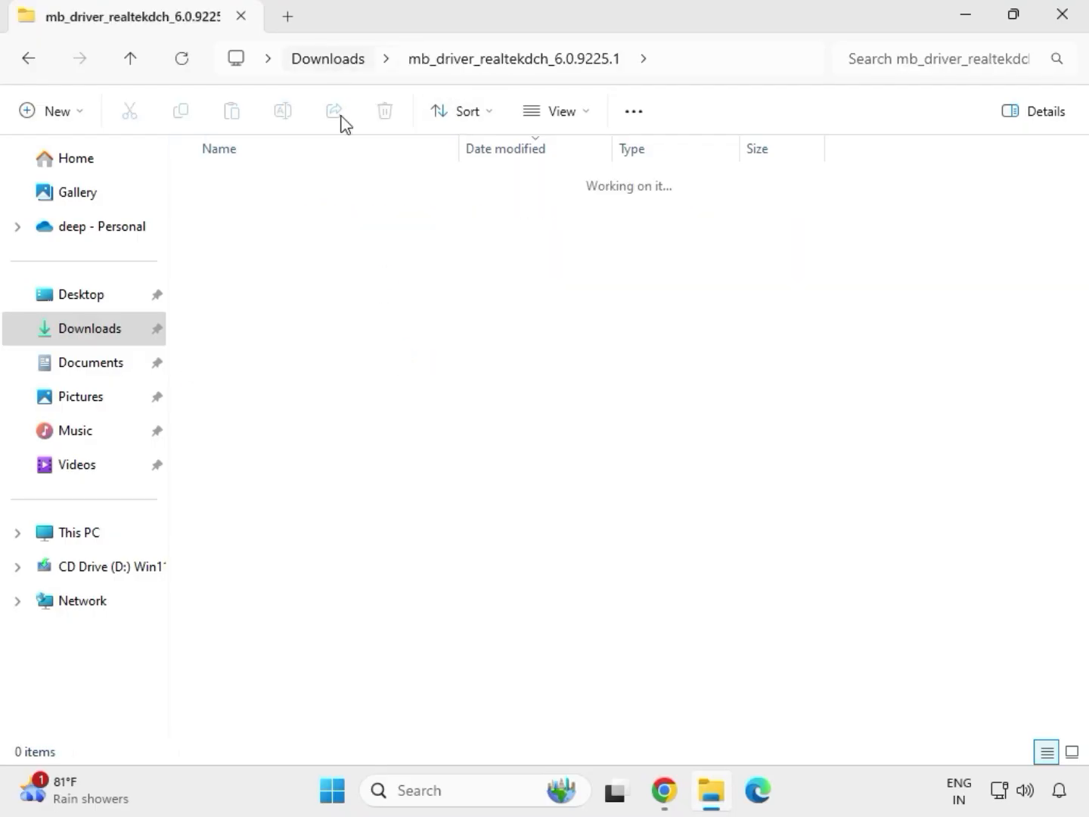
left_click(313, 485)
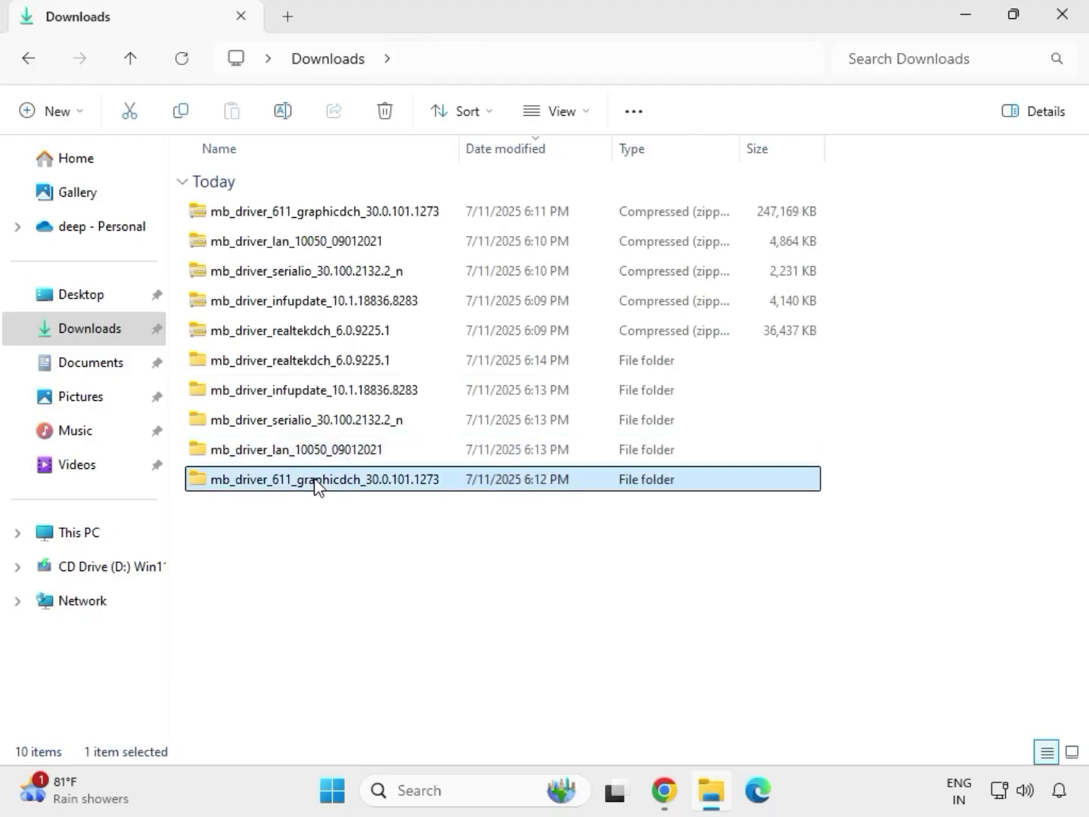
double_click(335, 486)
left_click(300, 216)
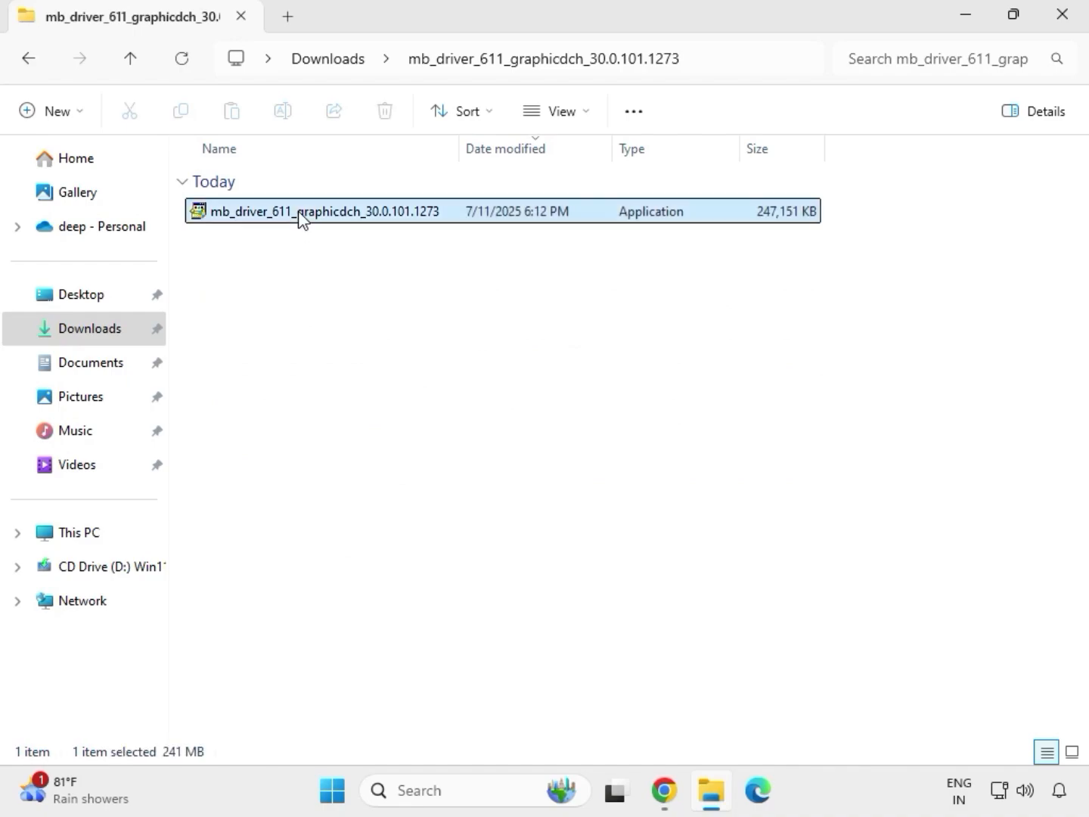
right_click(317, 252)
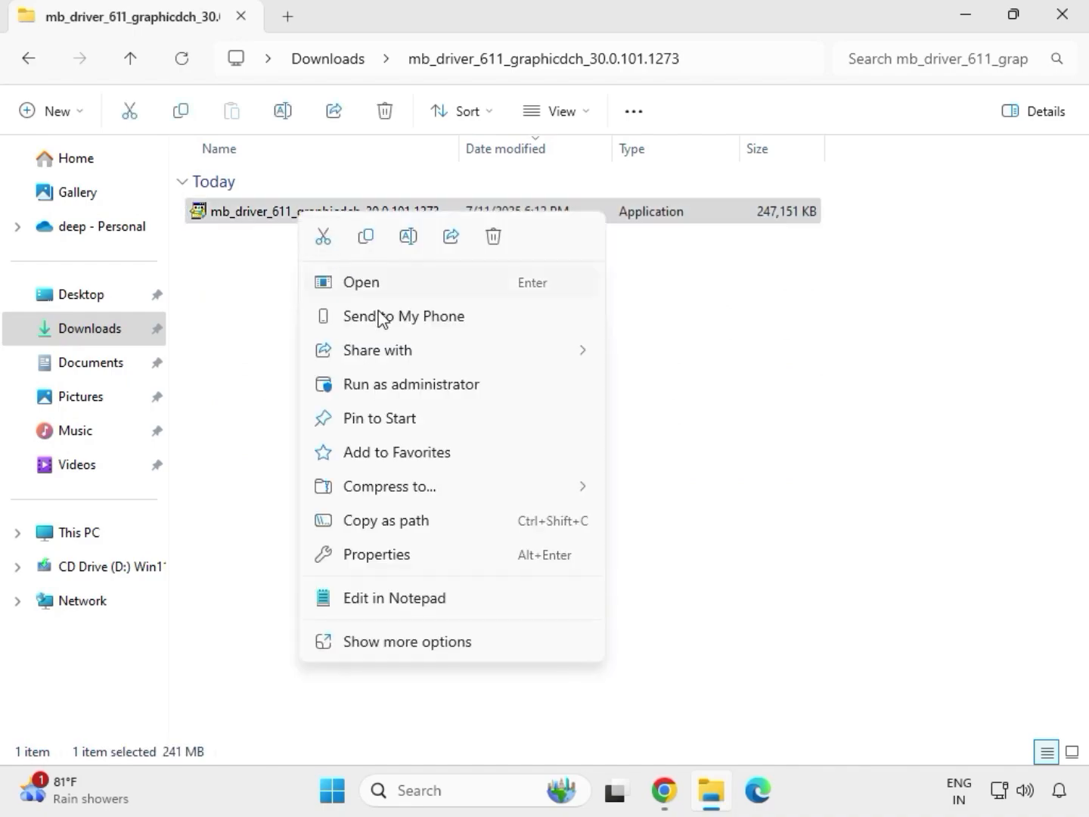
left_click(417, 389)
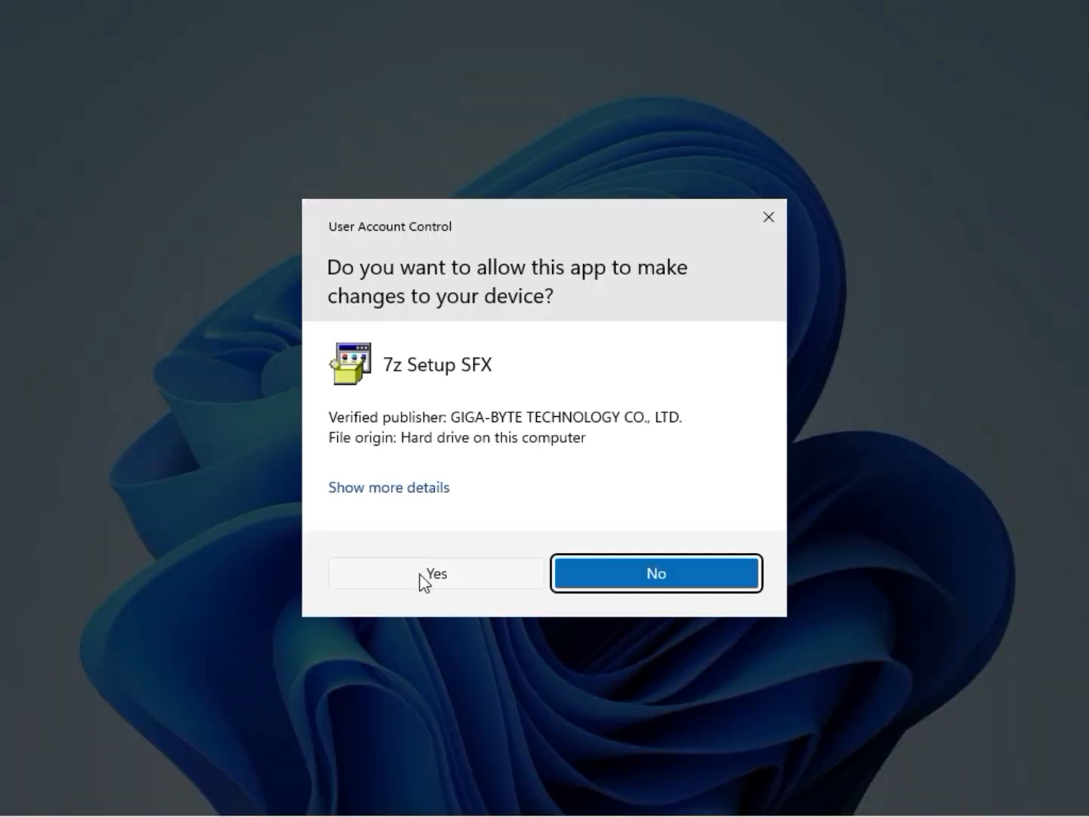
left_click(420, 580)
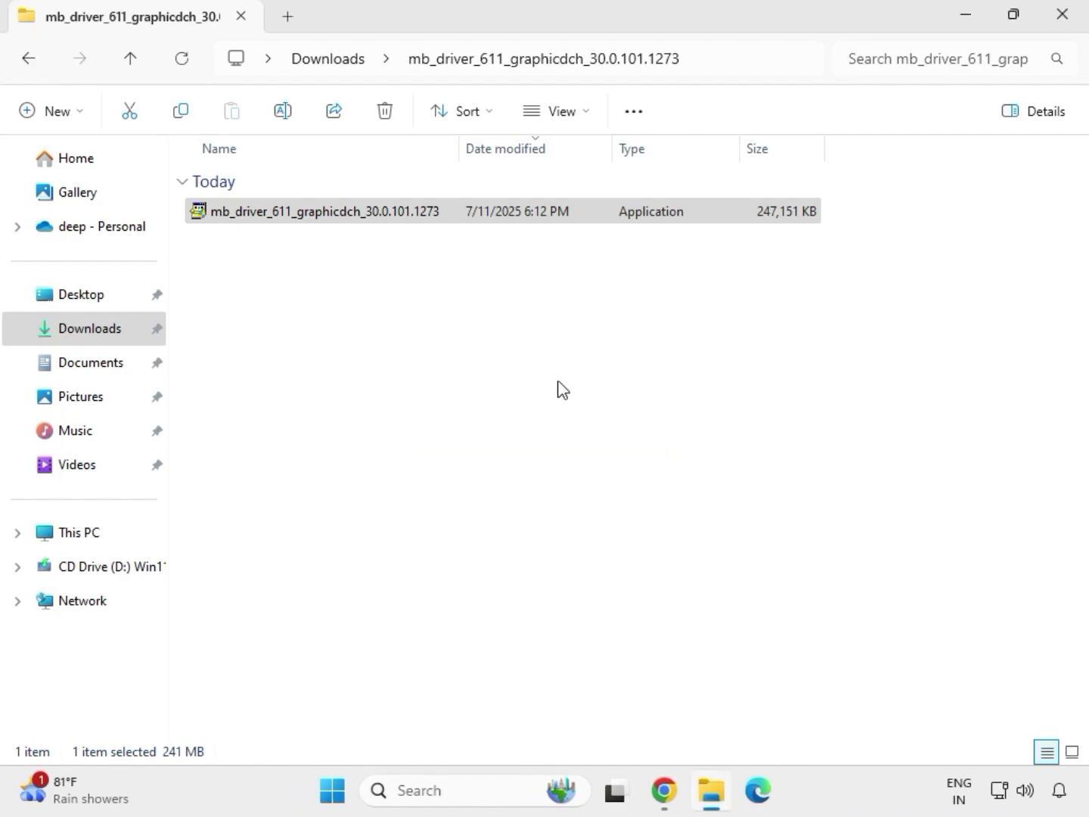
left_click(338, 60)
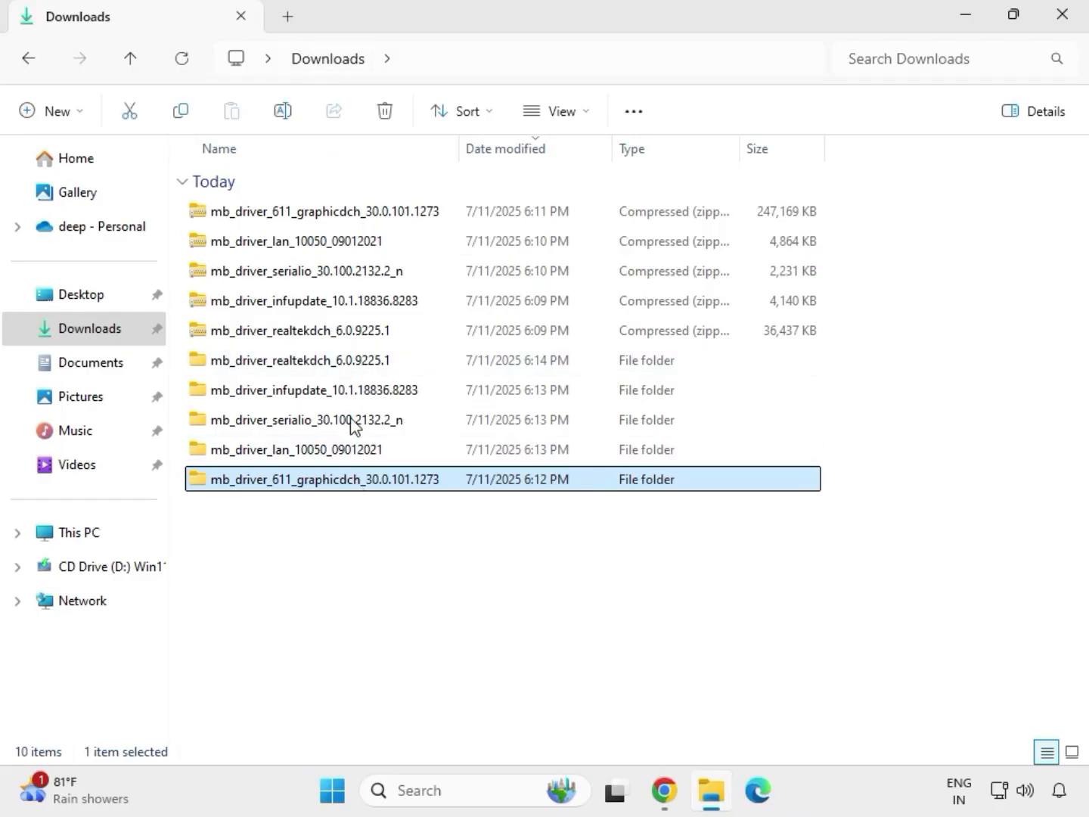
Install the Realtek Audio Driver by running Setup as administrator from the extracted mb_driver_realtekdch_6.0.9225.1 folder, choosing to restart the computer later.
double_click(337, 364)
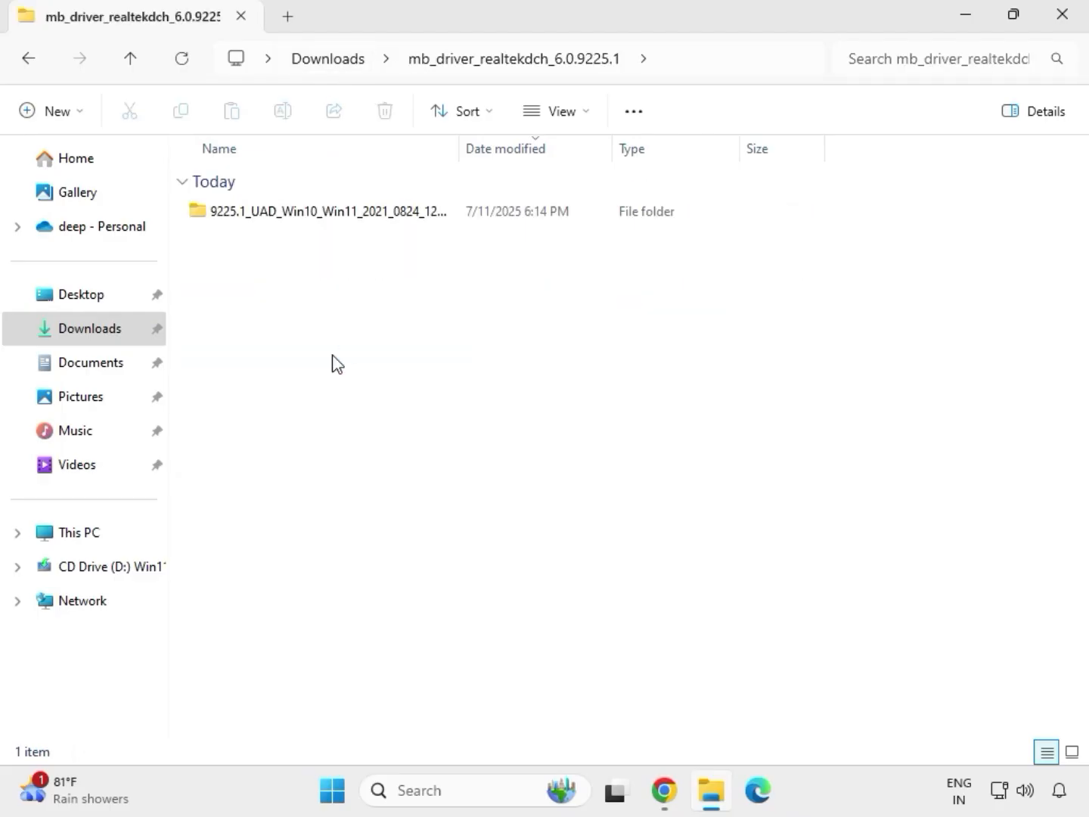
double_click(319, 211)
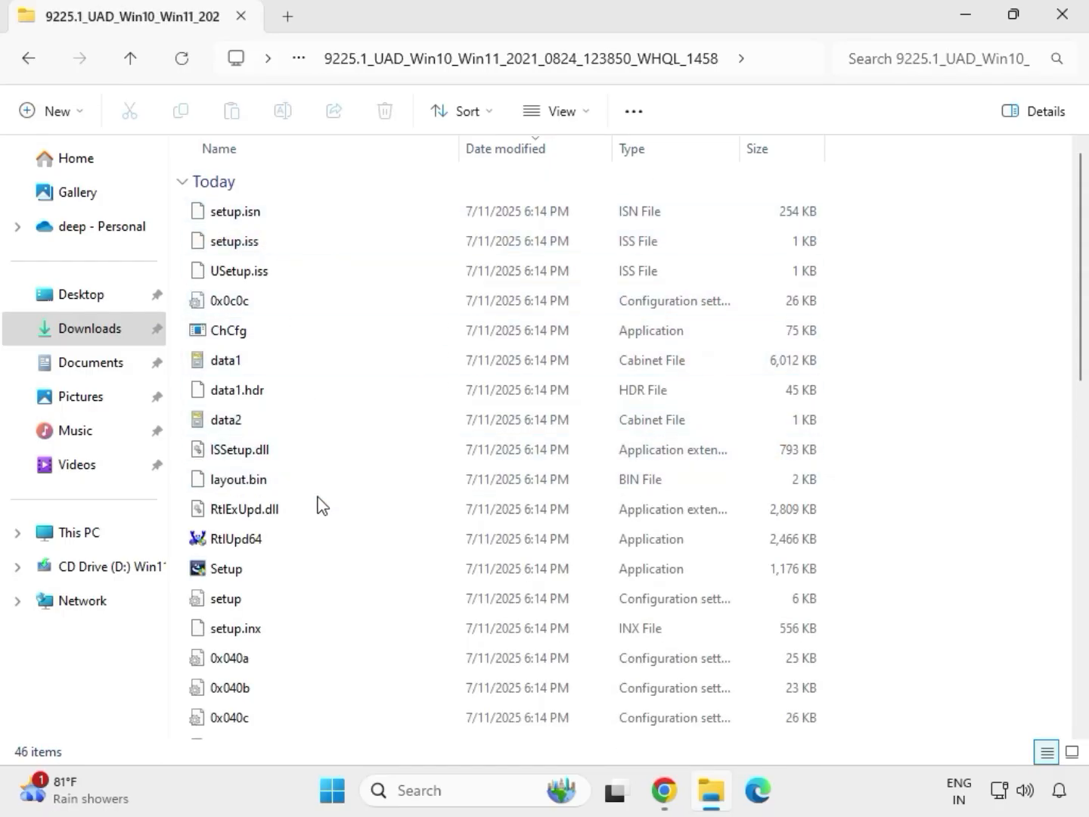
left_click(292, 568)
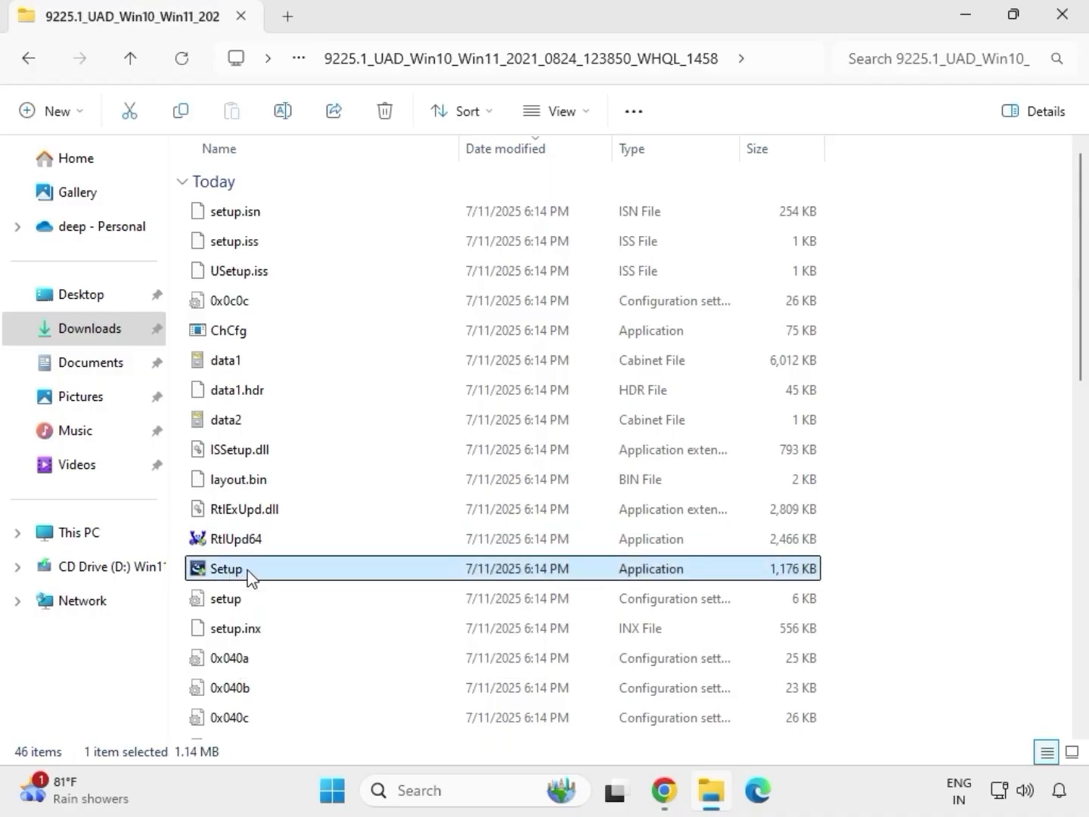
right_click(250, 579)
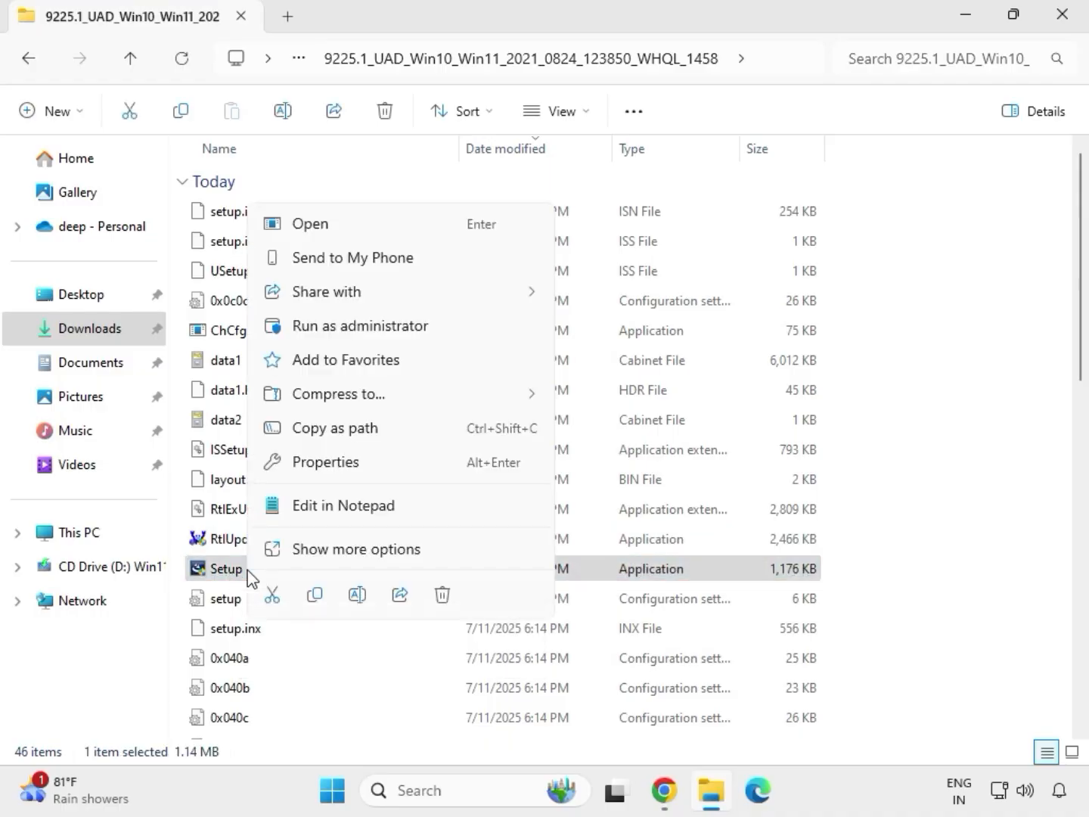
left_click(332, 327)
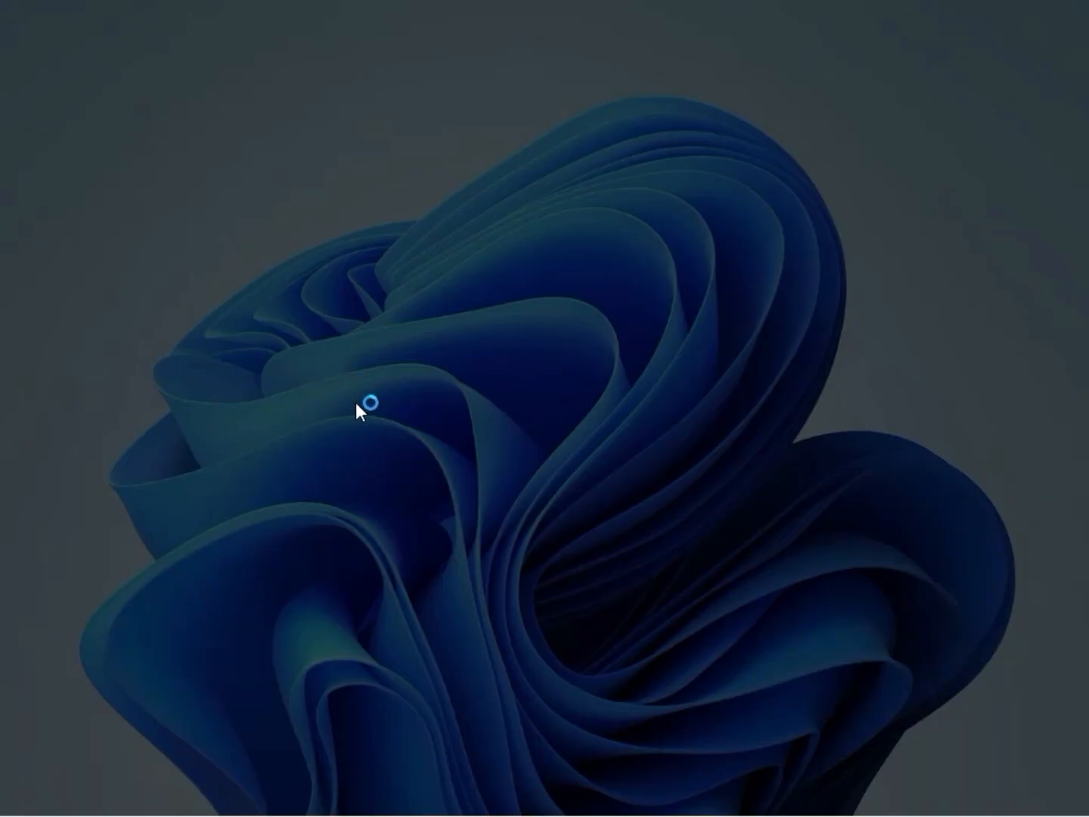
left_click(392, 576)
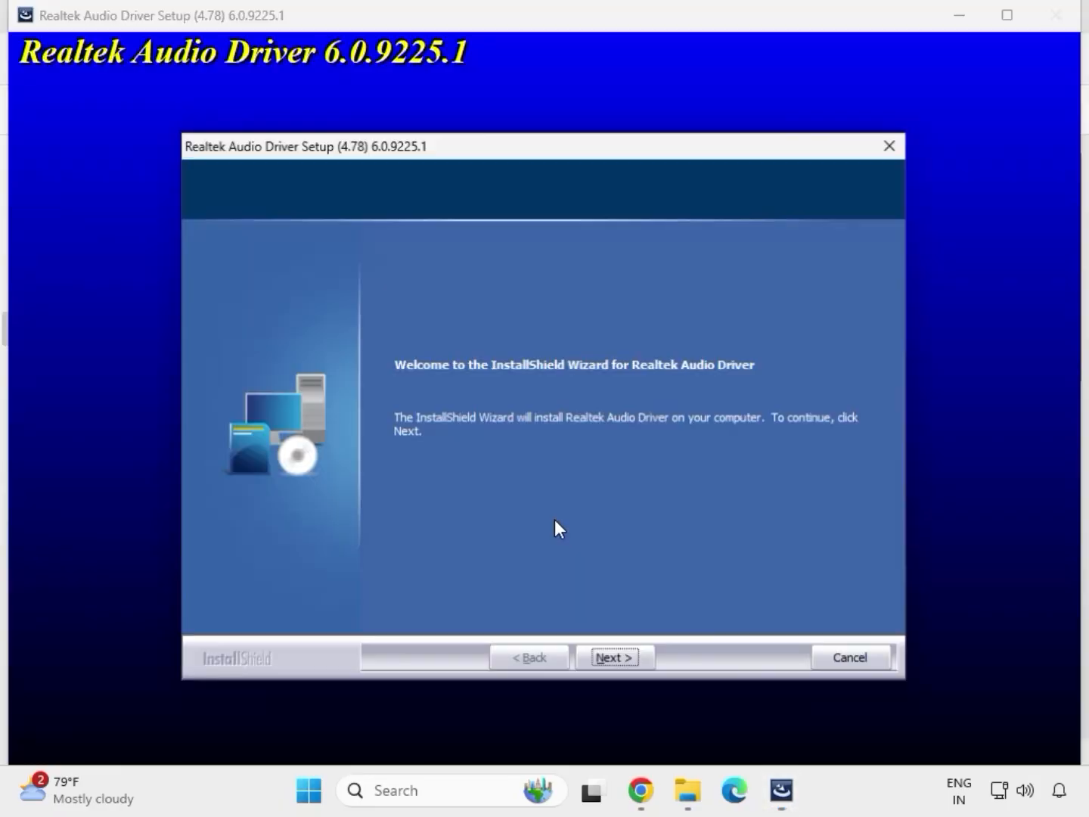
left_click(616, 658)
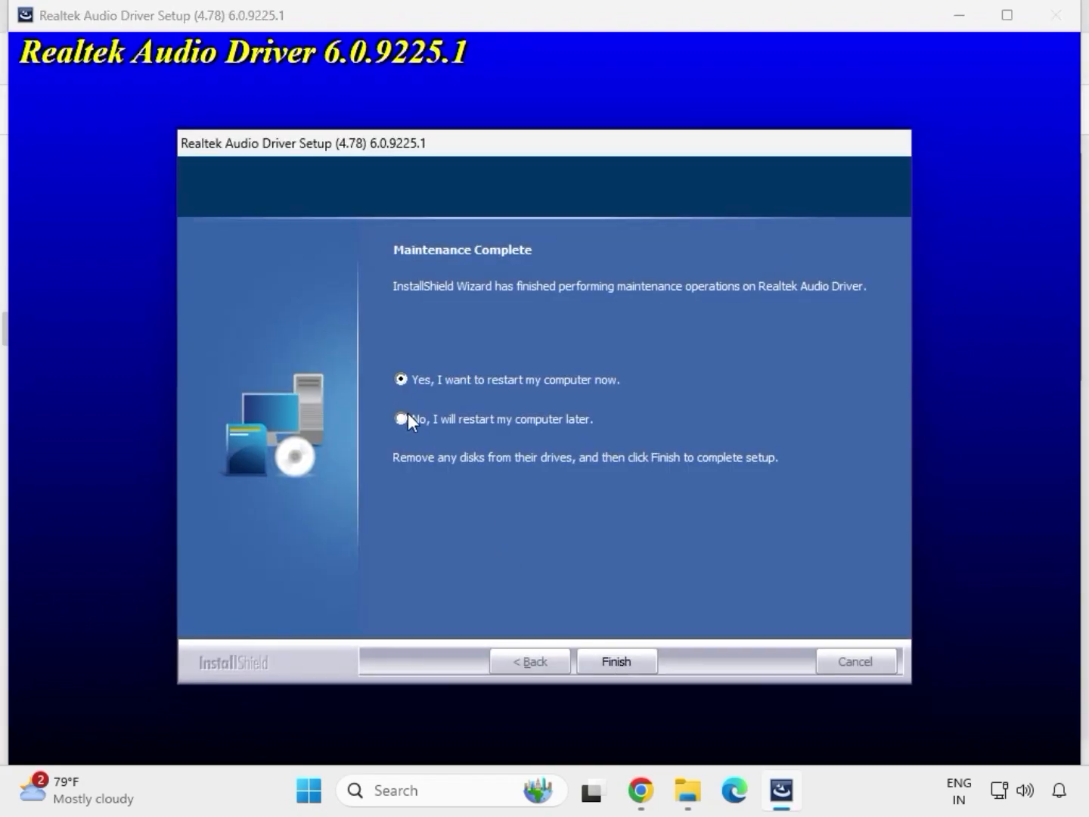
left_click(616, 662)
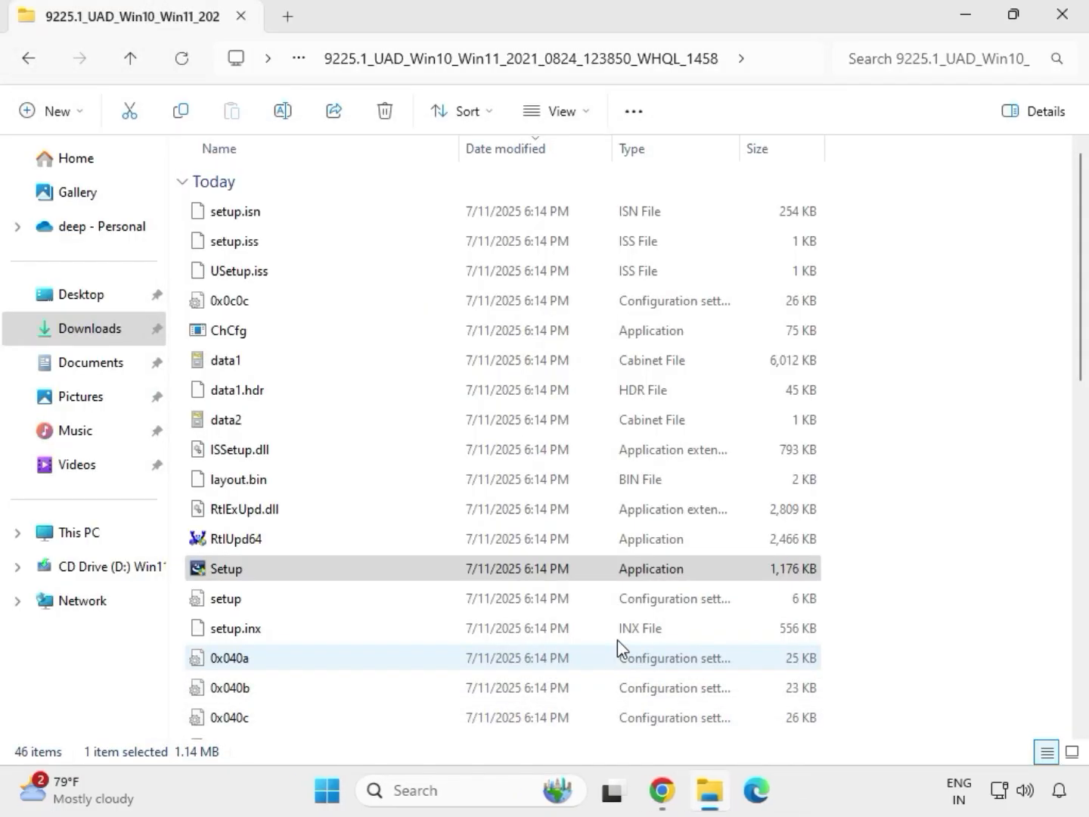